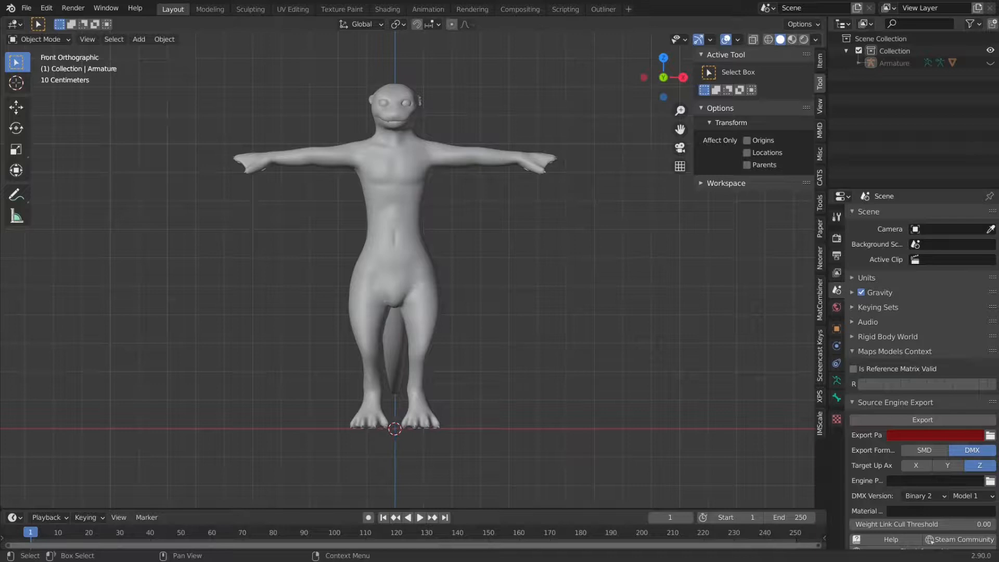
Examine the untextured character model from angled, front and side views.
{"action": "right_click", "coordinate": [476, 229]}
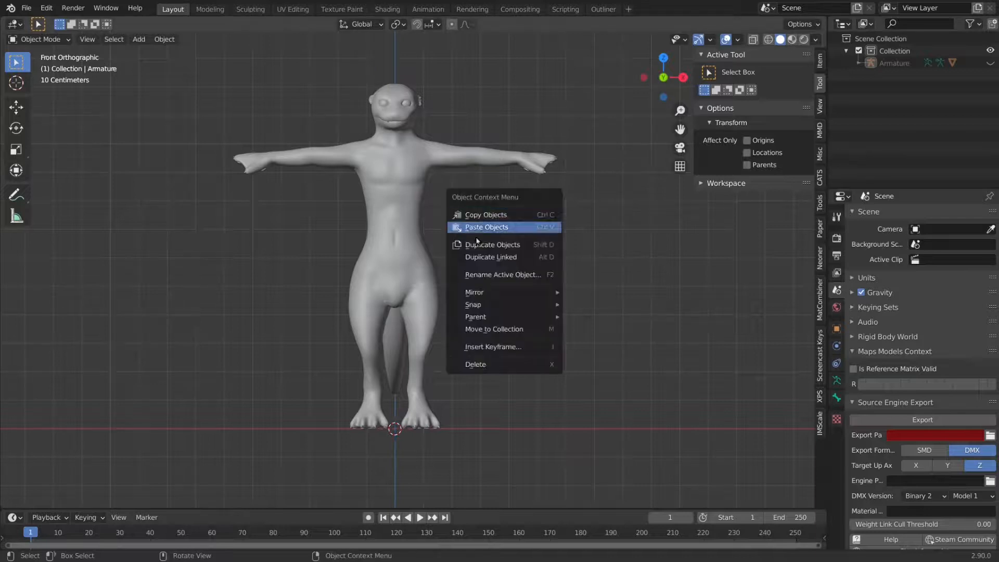
{"action": "middle_click_drag", "start_coordinate": [528, 225], "coordinate": [476, 251]}
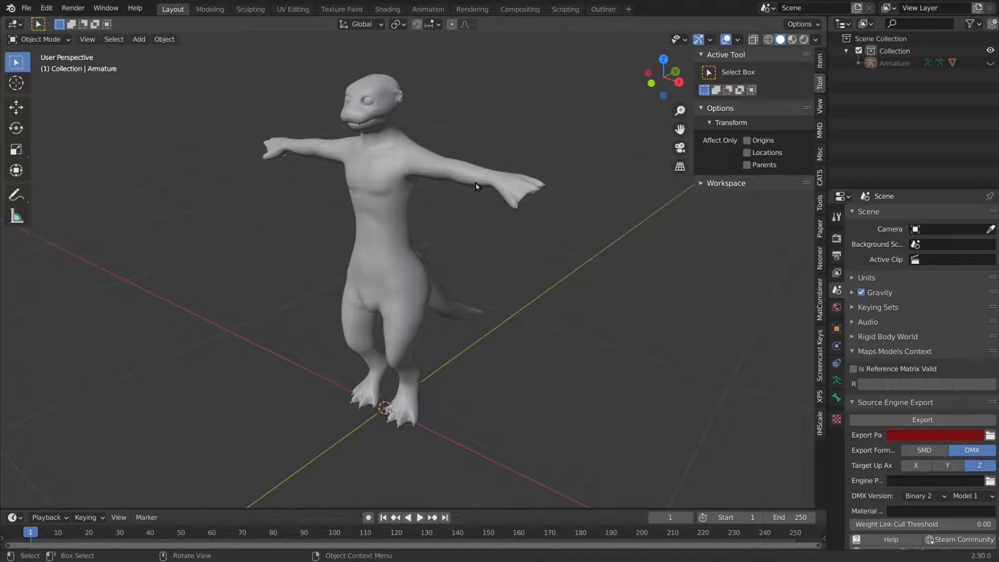
{"action": "middle_click_drag", "start_coordinate": [482, 186], "coordinate": [513, 172]}
{"action": "scroll", "coordinate": [503, 181], "scroll_direction": "up", "scroll_amount": 2}
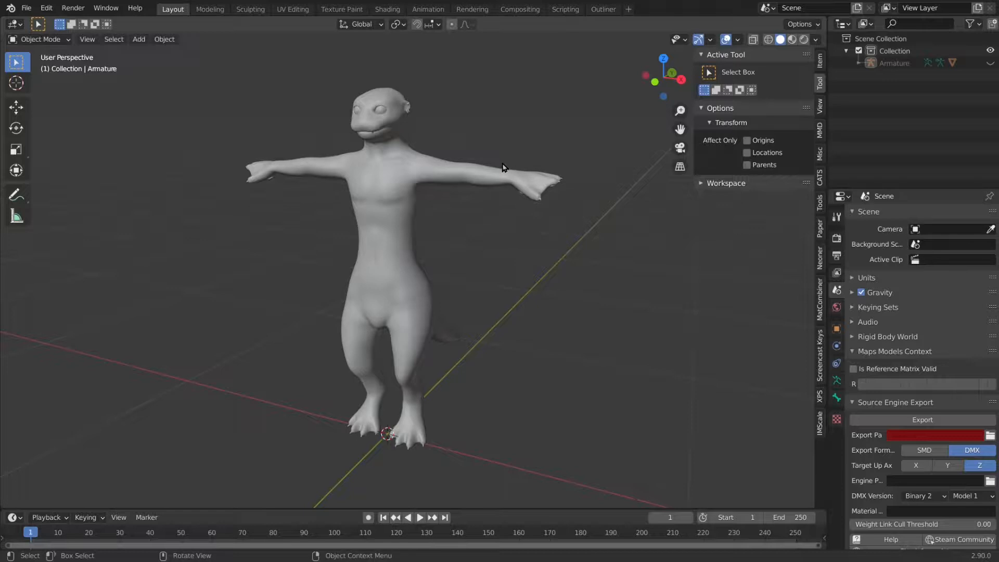
{"action": "middle_click_drag", "start_coordinate": [462, 208], "coordinate": [487, 213]}
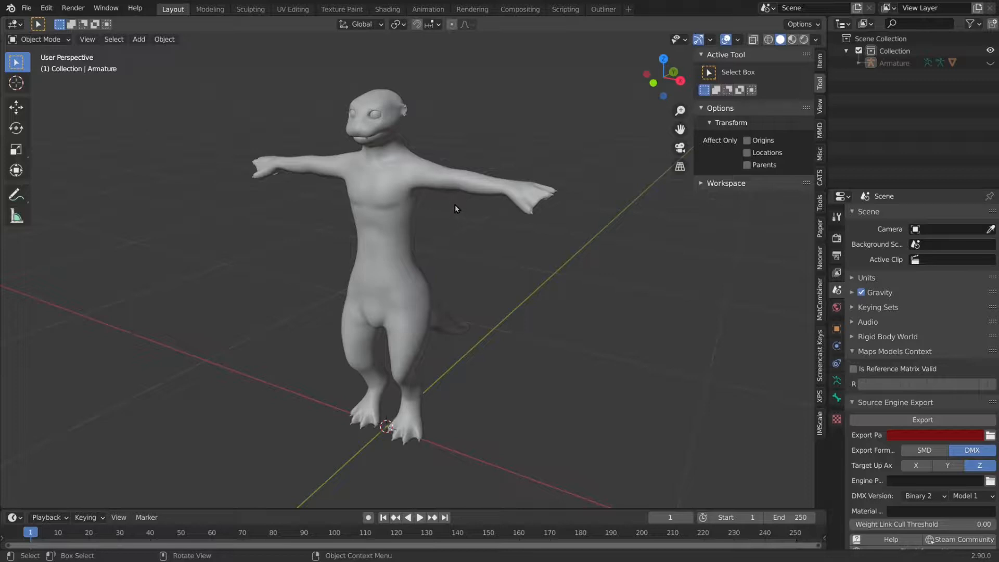
{"action": "mouse_move", "coordinate": [478, 245]}
{"action": "middle_mouse_down"}
{"action": "mouse_move", "coordinate": [468, 192]}
{"action": "mouse_move", "coordinate": [487, 247]}
{"action": "mouse_move", "coordinate": [473, 247]}
{"action": "middle_mouse_up"}
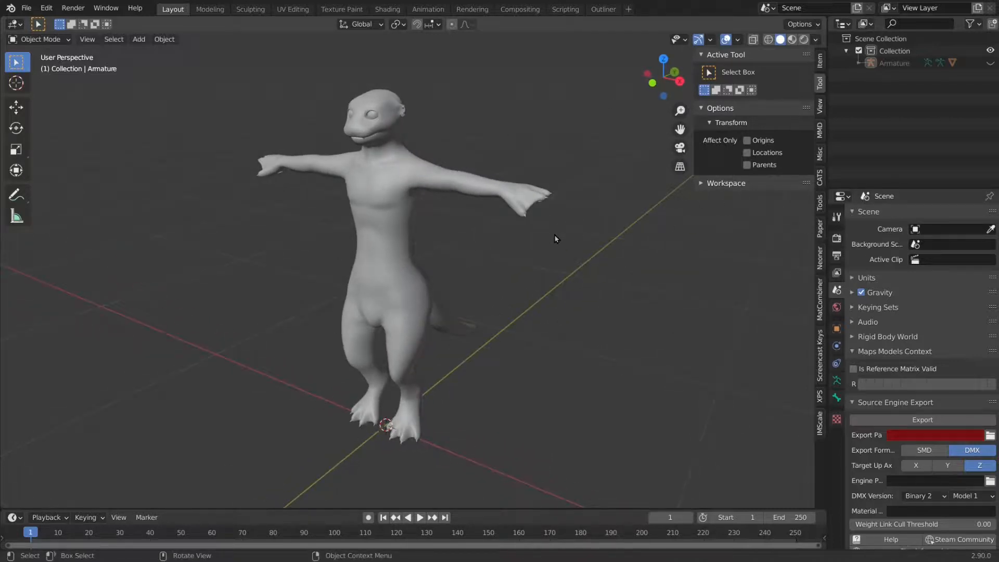
{"action": "middle_click_drag", "start_coordinate": [556, 251], "coordinate": [483, 297]}
{"action": "key", "text": "KP_1"}
{"action": "key", "text": "KP_3"}
{"action": "key", "text": "KP_1"}
Make the character's body mesh the active object, keep it in Object Mode, and clear the selection.
{"action": "key", "text": "ctrl+Tab"}
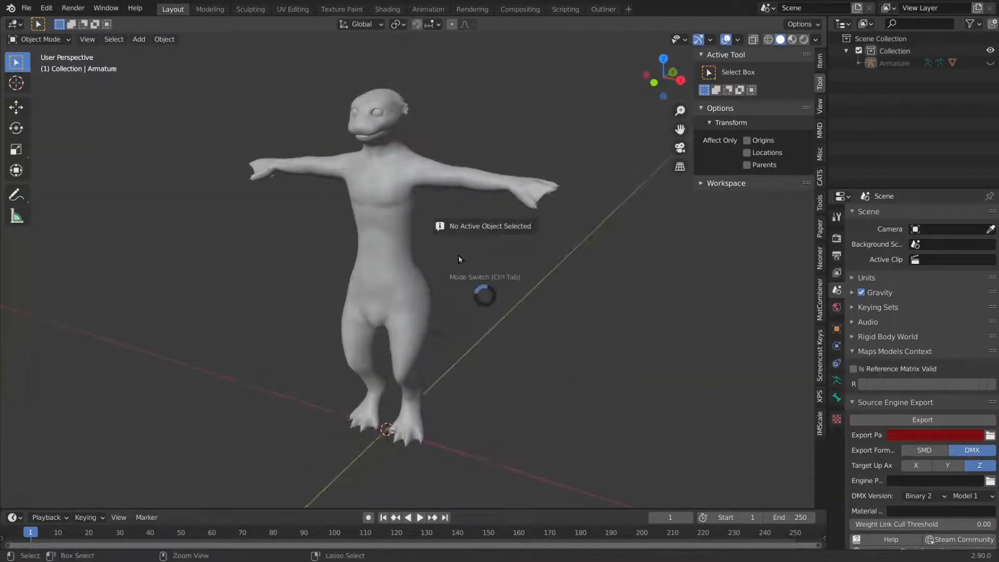
{"action": "left_click", "coordinate": [408, 245]}
{"action": "key", "text": "ctrl+Tab"}
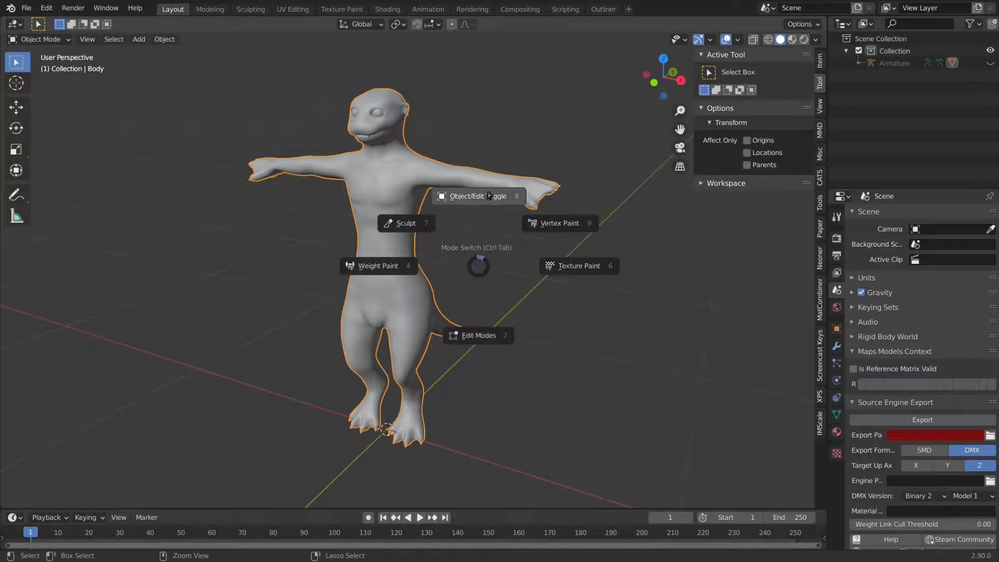
{"action": "left_click", "coordinate": [489, 196]}
{"action": "key", "text": "ctrl+Tab"}
{"action": "left_click", "coordinate": [532, 217]}
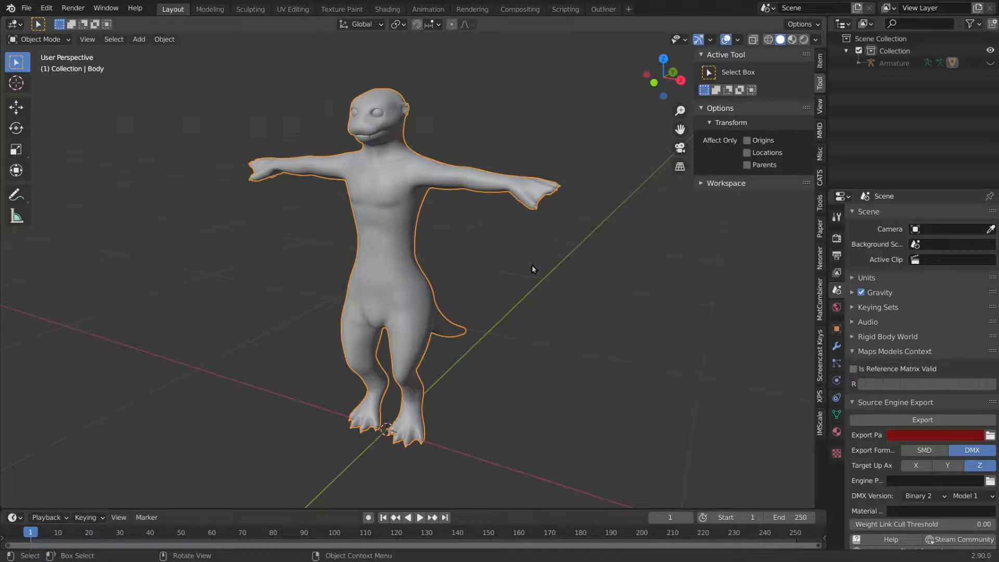
{"action": "mouse_move", "coordinate": [545, 247]}
{"action": "middle_mouse_down"}
{"action": "mouse_move", "coordinate": [517, 253]}
{"action": "mouse_move", "coordinate": [532, 251]}
{"action": "middle_mouse_up"}
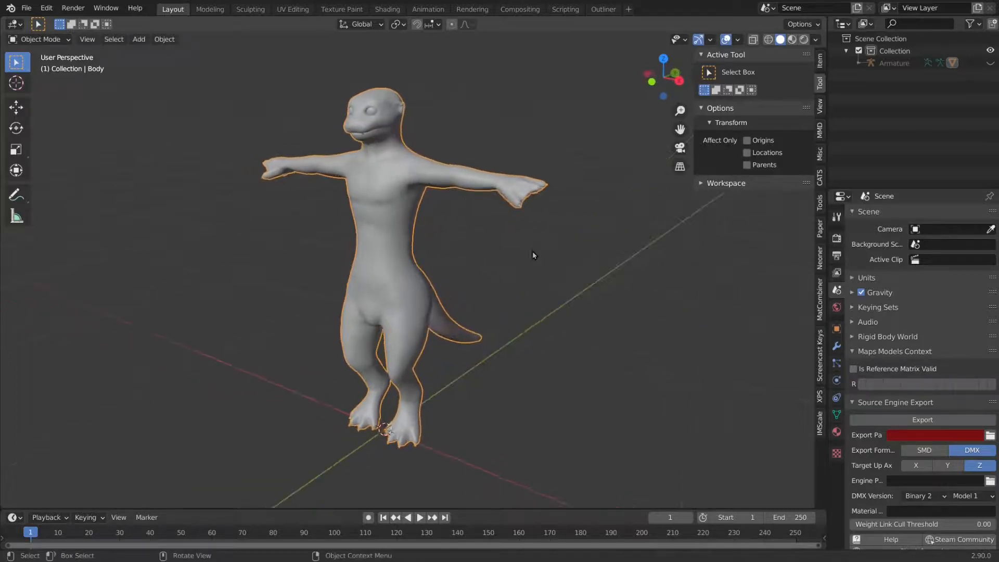
{"action": "left_click", "coordinate": [539, 255]}
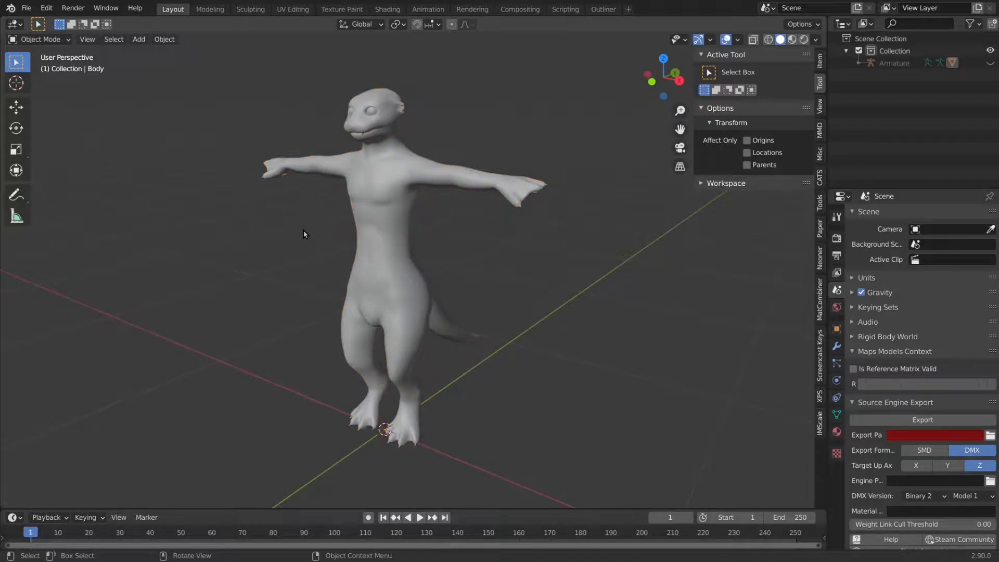
Switch the viewport shading to Material Preview so the character shows its textures.
{"action": "middle_click_drag", "start_coordinate": [381, 220], "coordinate": [461, 231]}
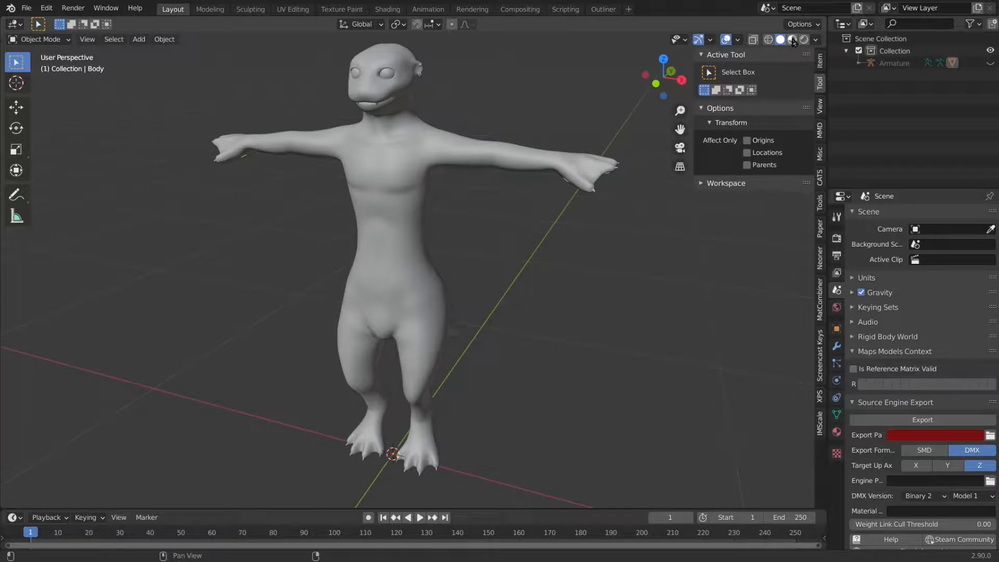
{"action": "left_click", "coordinate": [793, 40]}
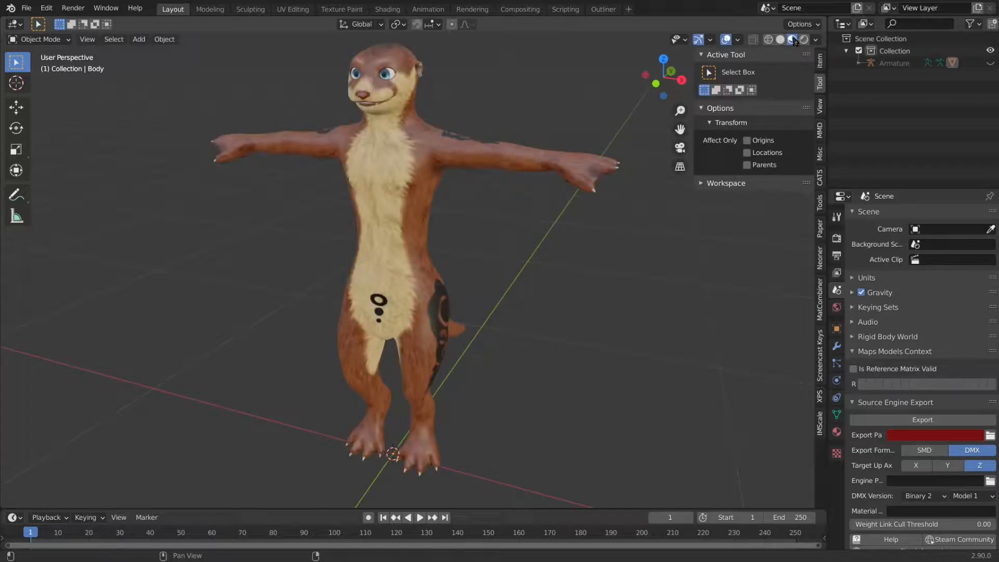
{"action": "middle_click_drag", "start_coordinate": [619, 240], "coordinate": [119, 91]}
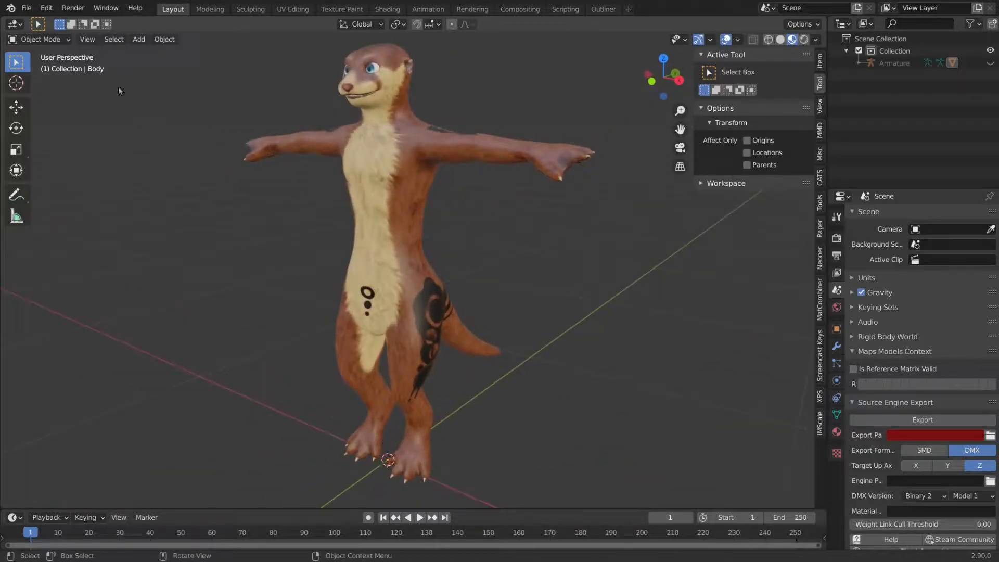
{"action": "left_click", "coordinate": [27, 9]}
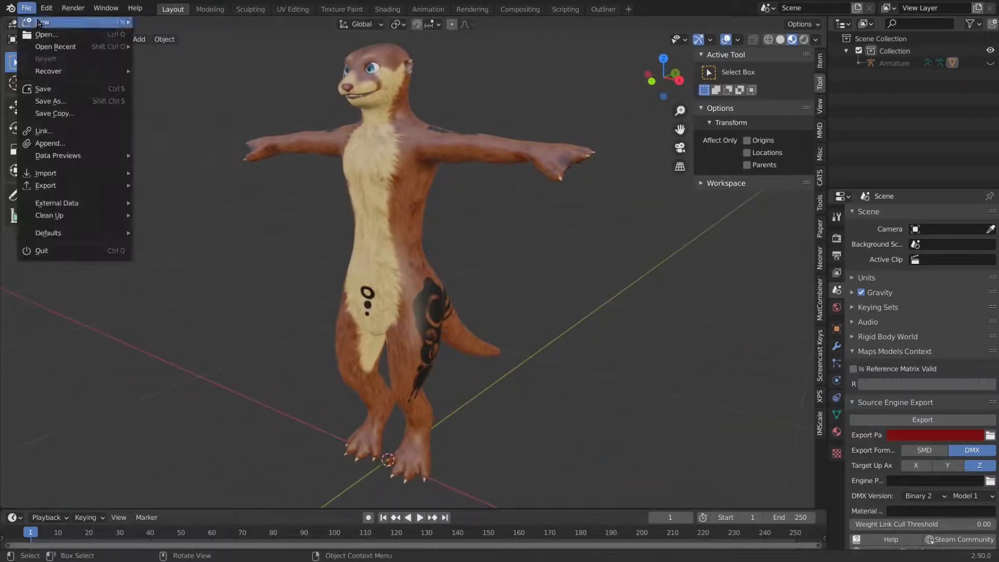
{"action": "mouse_move", "coordinate": [49, 173]}
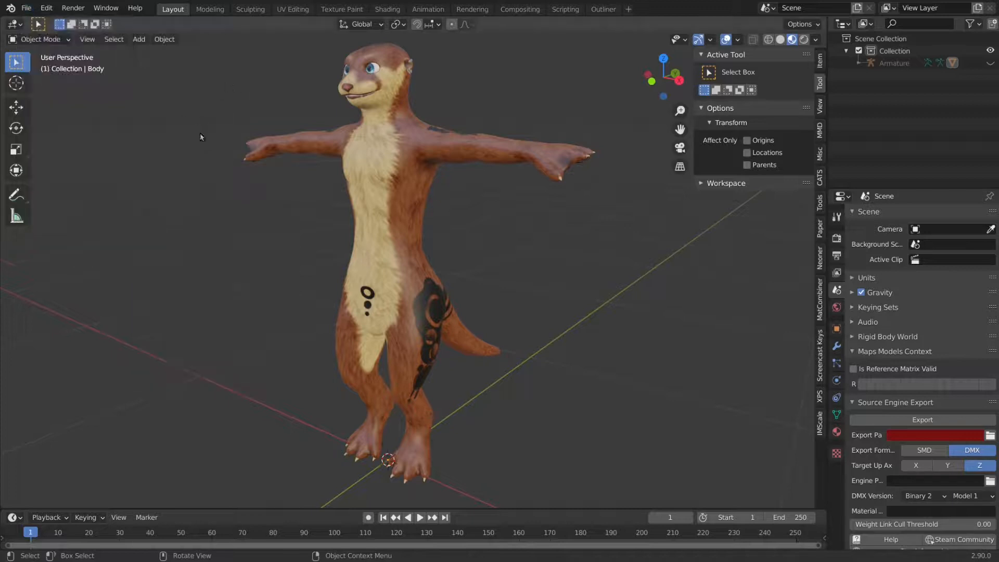
{"action": "mouse_move", "coordinate": [487, 238]}
{"action": "middle_mouse_down"}
{"action": "mouse_move", "coordinate": [572, 242]}
{"action": "mouse_move", "coordinate": [487, 236]}
{"action": "middle_mouse_up"}
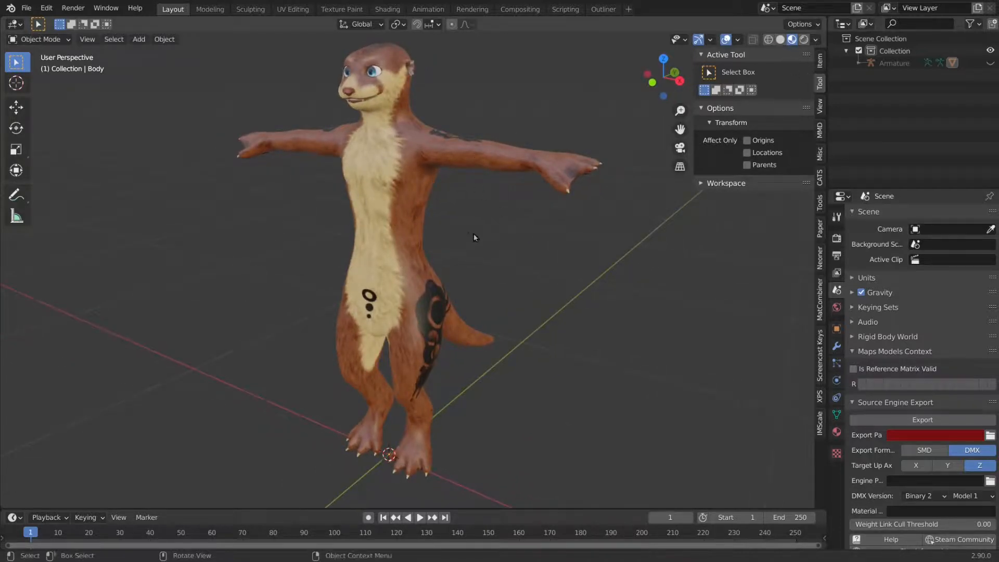
{"action": "middle_click_drag", "start_coordinate": [300, 267], "coordinate": [475, 225]}
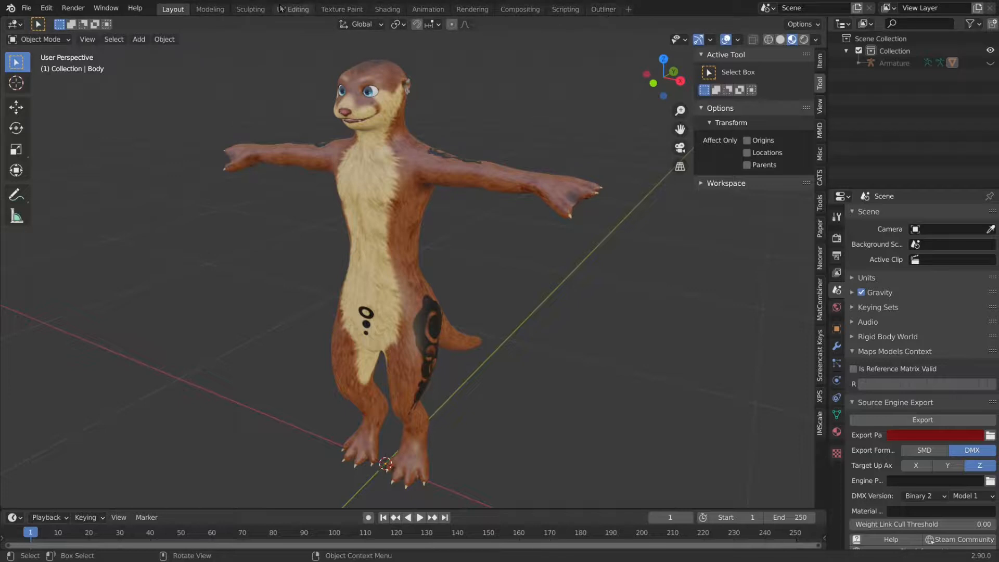
Open the Texture Paint workspace and look over the full texture atlas beside the textured character.
{"action": "left_click", "coordinate": [342, 10]}
{"action": "scroll", "coordinate": [249, 166], "scroll_direction": "down", "scroll_amount": 2}
{"action": "scroll", "coordinate": [210, 170], "scroll_direction": "up", "scroll_amount": 2}
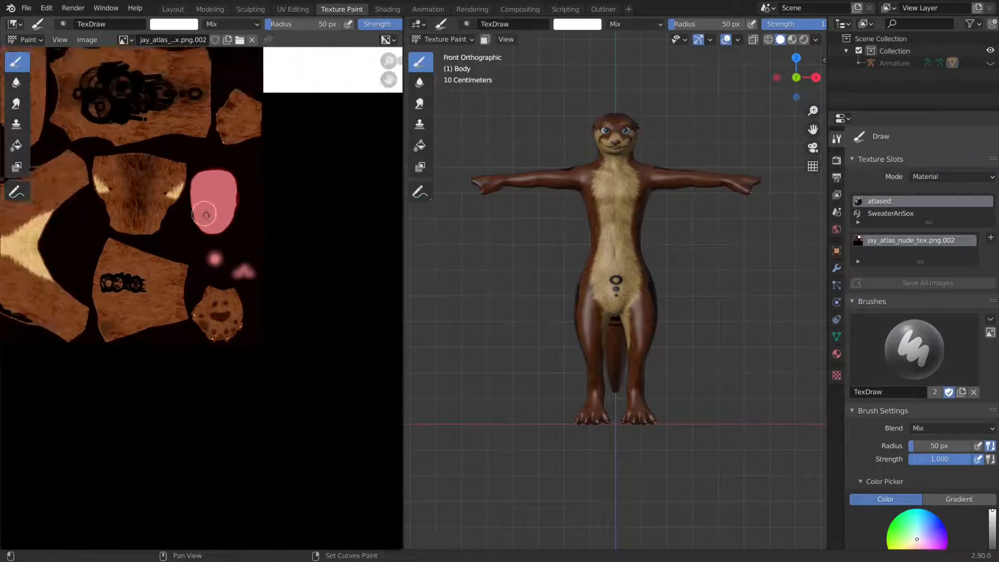
{"action": "scroll", "coordinate": [206, 215], "scroll_direction": "down", "scroll_amount": 4}
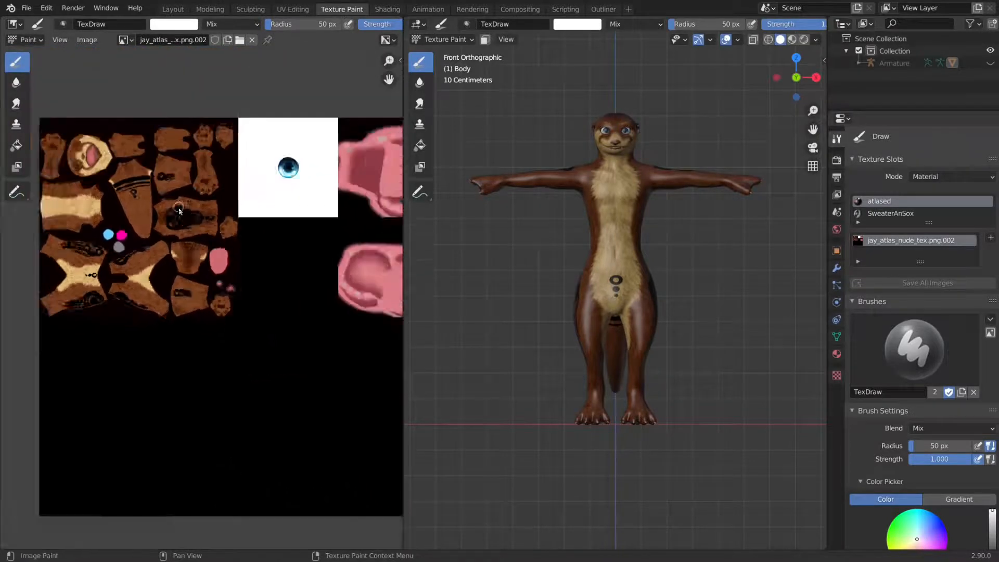
{"action": "scroll", "coordinate": [179, 210], "scroll_direction": "down", "scroll_amount": 2}
{"action": "scroll", "coordinate": [179, 211], "scroll_direction": "up", "scroll_amount": 1}
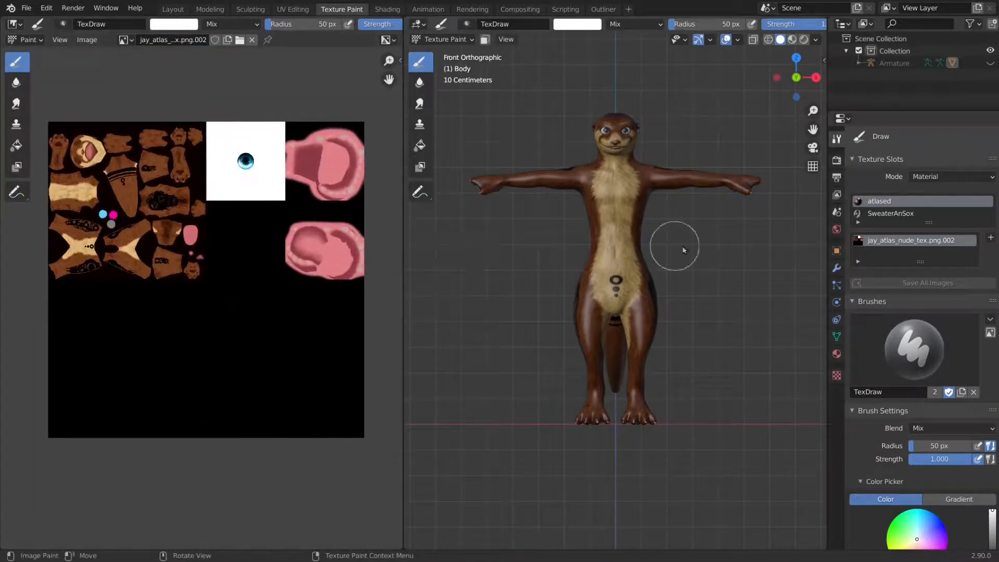
{"action": "middle_click_drag", "start_coordinate": [684, 249], "coordinate": [585, 272]}
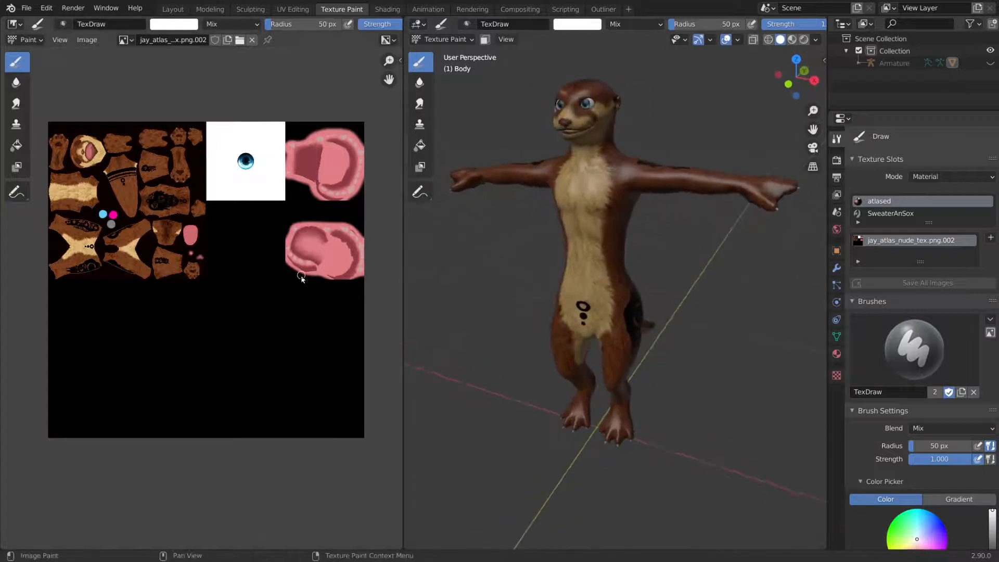
{"action": "mouse_move", "coordinate": [302, 276]}
{"action": "middle_mouse_down"}
{"action": "mouse_move", "coordinate": [316, 282]}
{"action": "mouse_move", "coordinate": [301, 268]}
{"action": "middle_mouse_up"}
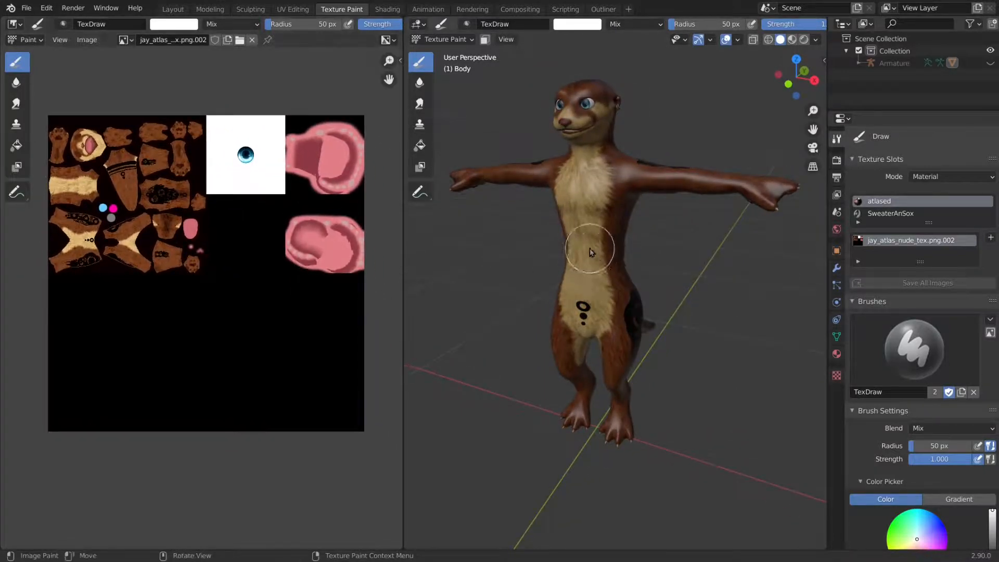
{"action": "scroll", "coordinate": [591, 245], "scroll_direction": "up", "scroll_amount": 2}
{"action": "mouse_move", "coordinate": [591, 245]}
{"action": "middle_mouse_down", "text": "shift"}
{"action": "mouse_move", "coordinate": [596, 262]}
{"action": "mouse_move", "coordinate": [588, 251]}
{"action": "middle_mouse_up", "text": "shift"}
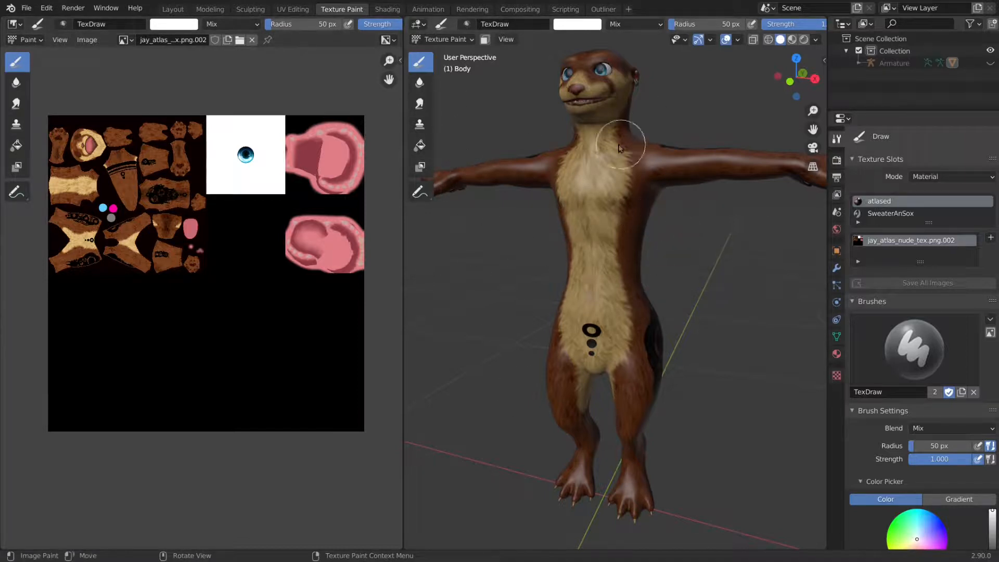
{"action": "mouse_move", "coordinate": [593, 219]}
{"action": "middle_mouse_down"}
{"action": "mouse_move", "coordinate": [561, 224]}
{"action": "mouse_move", "coordinate": [585, 225]}
{"action": "middle_mouse_up"}
{"action": "mouse_move", "coordinate": [229, 214]}
{"action": "middle_mouse_down"}
{"action": "mouse_move", "coordinate": [207, 212]}
{"action": "mouse_move", "coordinate": [224, 219]}
{"action": "middle_mouse_up"}
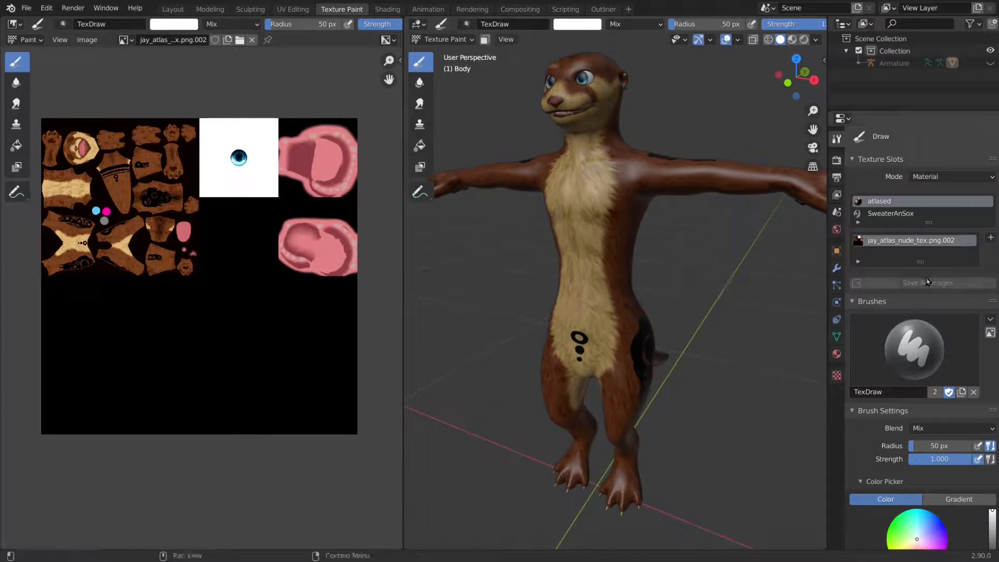
Enlarge the properties area upward and review the texture slots, brush settings and color picker.
{"action": "left_click_drag", "start_coordinate": [906, 111], "coordinate": [904, 81]}
{"action": "scroll", "coordinate": [919, 430], "scroll_direction": "down", "scroll_amount": 8}
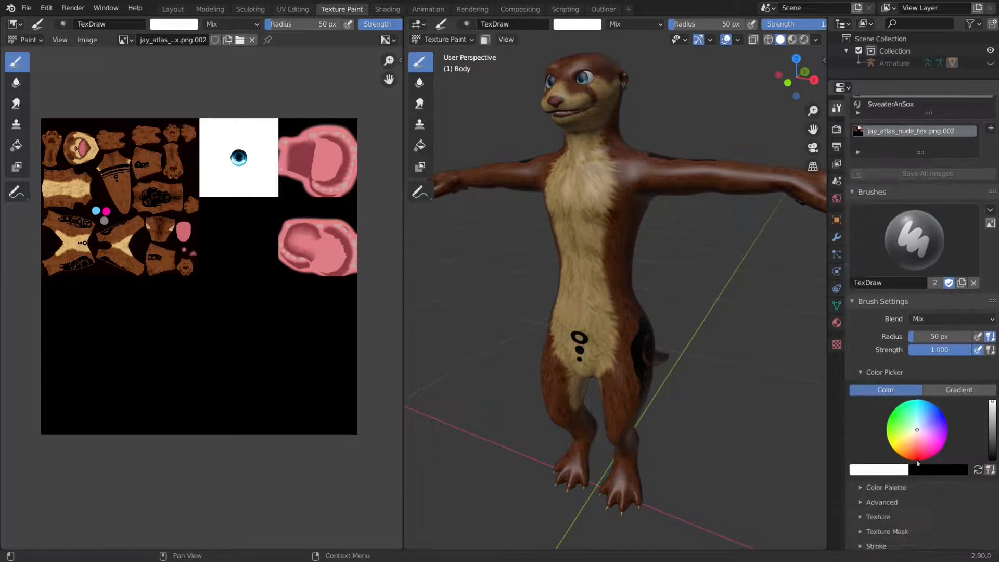
{"action": "scroll", "coordinate": [921, 410], "scroll_direction": "up", "scroll_amount": 8}
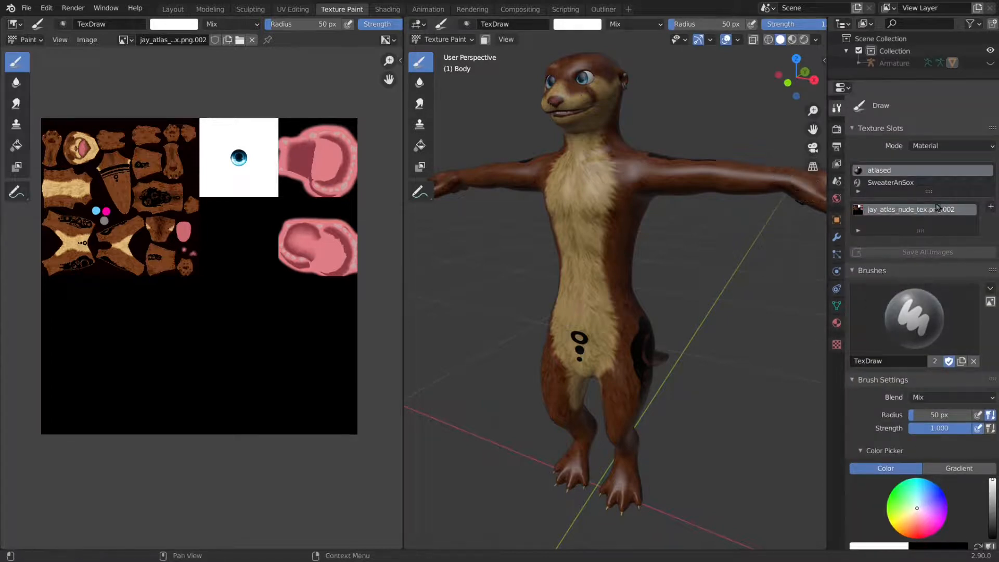
{"action": "scroll", "coordinate": [930, 386], "scroll_direction": "down", "scroll_amount": 7}
{"action": "scroll", "coordinate": [598, 255], "scroll_direction": "up", "scroll_amount": 3}
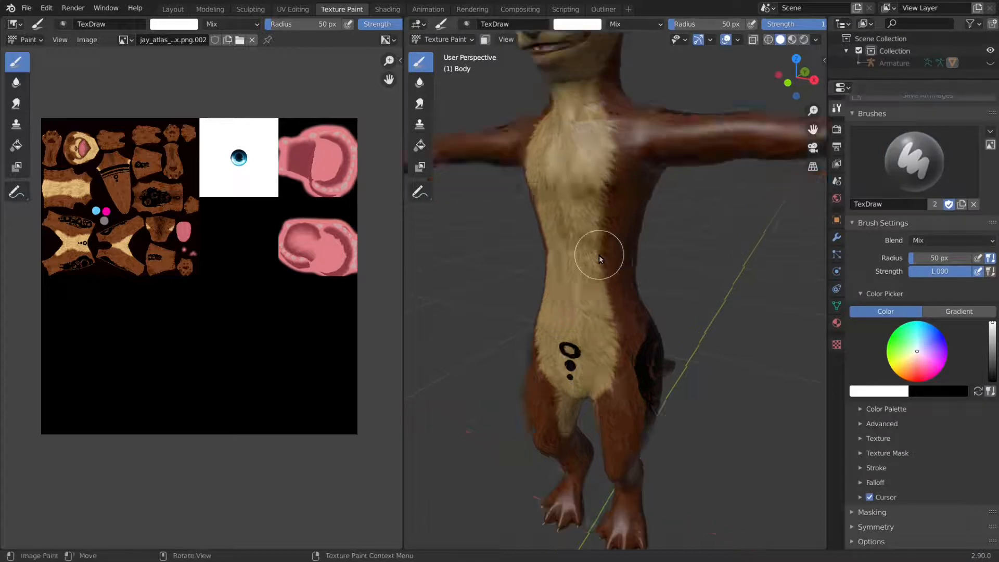
Reduce the TexDraw brush radius to 41 px over the tail section of the texture atlas.
{"action": "middle_click_drag", "start_coordinate": [601, 255], "coordinate": [647, 257]}
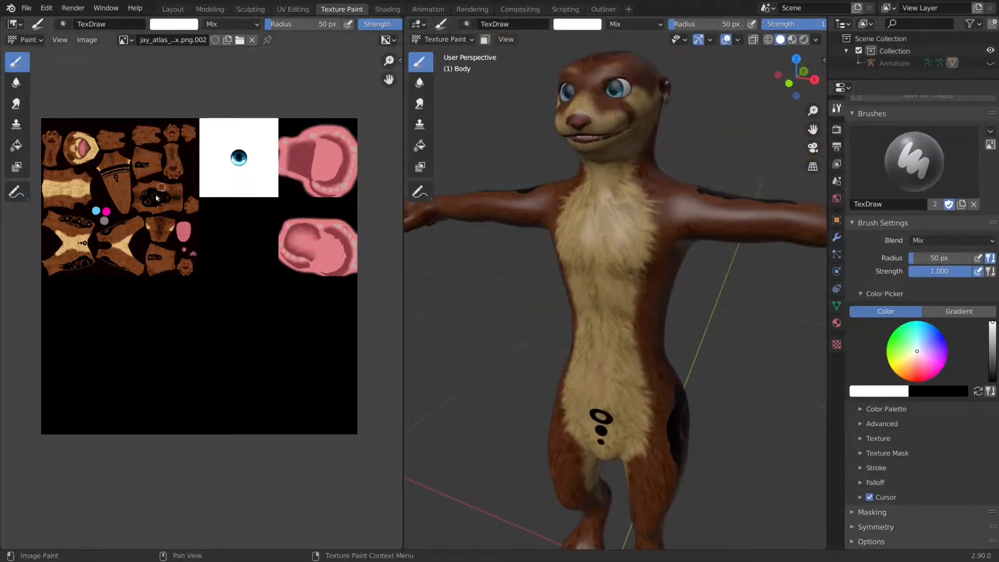
{"action": "scroll", "coordinate": [156, 198], "scroll_direction": "up", "scroll_amount": 3}
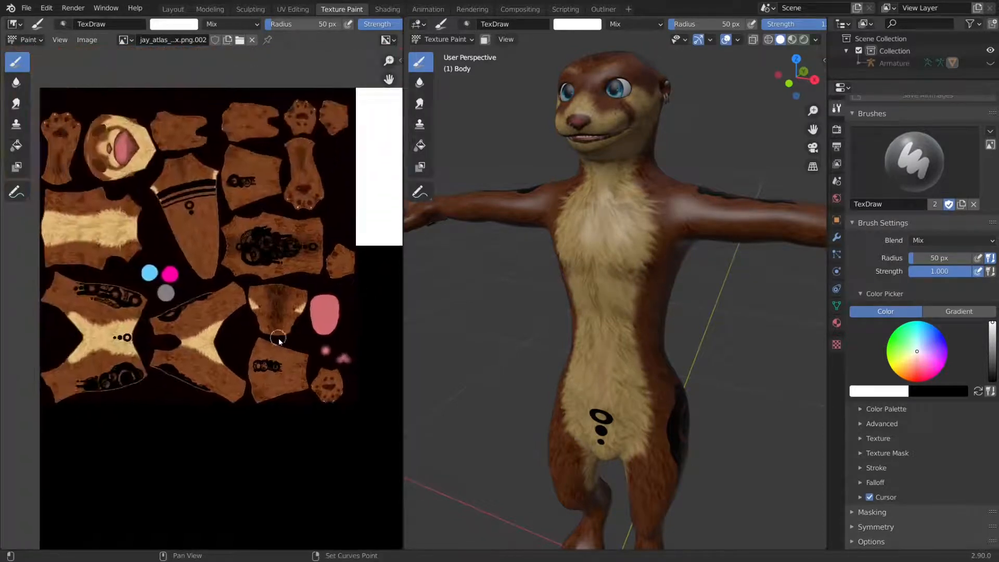
{"action": "scroll", "coordinate": [208, 234], "scroll_direction": "up", "scroll_amount": 3}
{"action": "scroll", "coordinate": [213, 219], "scroll_direction": "down", "scroll_amount": 1}
{"action": "middle_click_drag", "start_coordinate": [219, 188], "coordinate": [229, 258]}
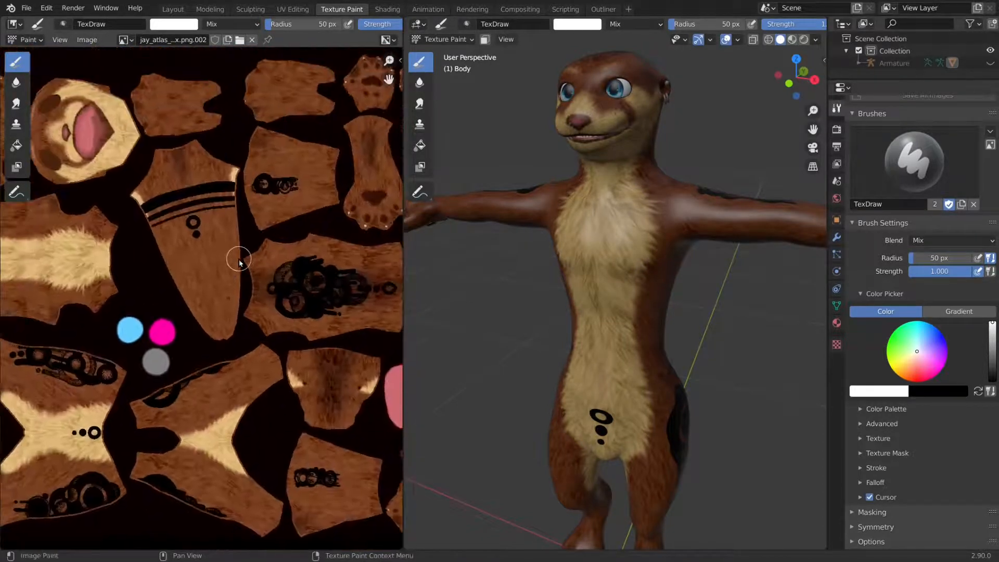
{"action": "scroll", "coordinate": [202, 263], "scroll_direction": "up", "scroll_amount": 2}
{"action": "key", "text": "f"}
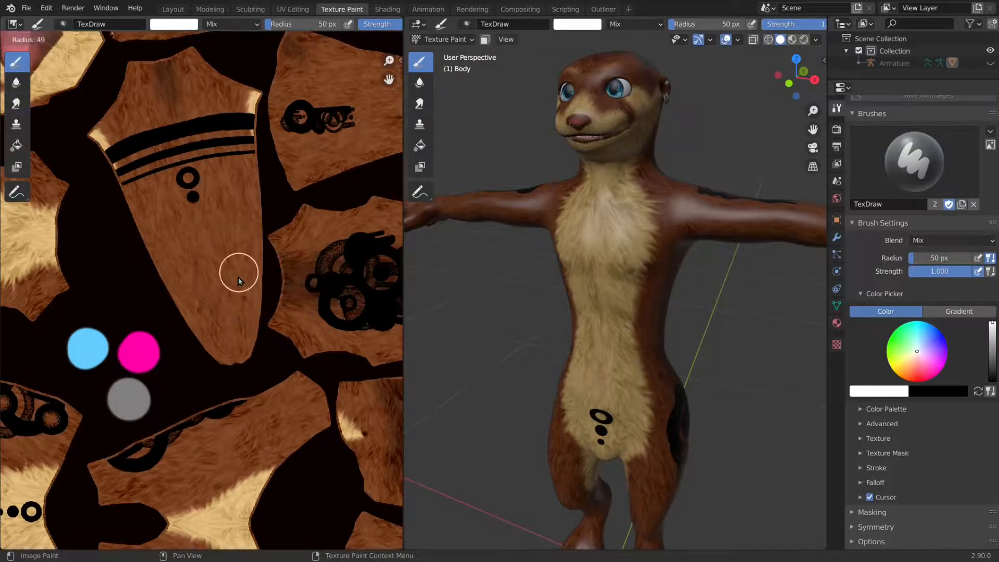
{"action": "left_click", "coordinate": [236, 277]}
Paint a wavy white test stroke on the tail in the texture atlas and another down the model's chest and belly.
{"action": "left_click_drag", "start_coordinate": [211, 198], "coordinate": [207, 288]}
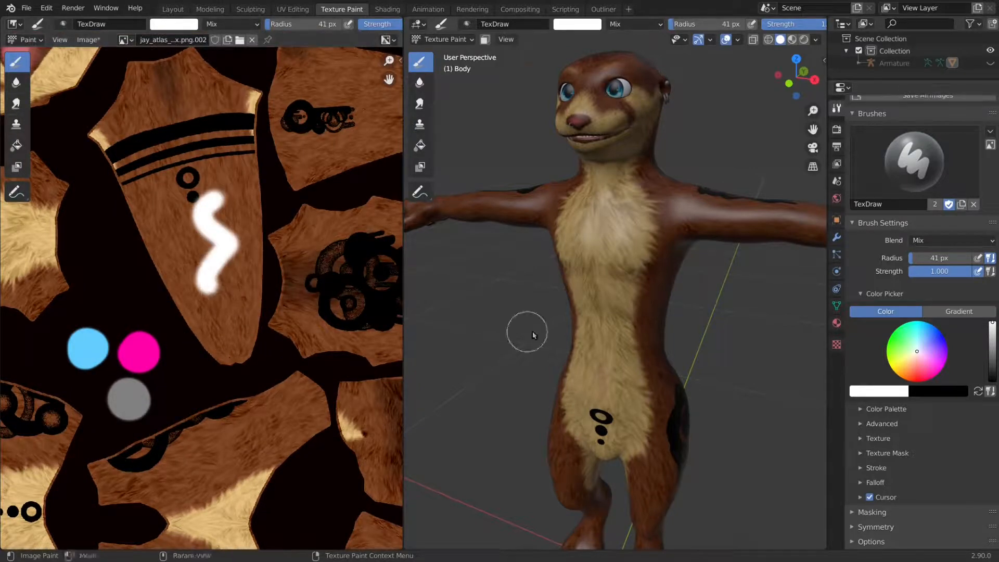
{"action": "mouse_move", "coordinate": [533, 334]}
{"action": "middle_mouse_down"}
{"action": "mouse_move", "coordinate": [421, 350]}
{"action": "mouse_move", "coordinate": [600, 345]}
{"action": "mouse_move", "coordinate": [651, 328]}
{"action": "middle_mouse_up"}
{"action": "mouse_move", "coordinate": [645, 195]}
{"action": "left_mouse_down"}
{"action": "mouse_move", "coordinate": [631, 200]}
{"action": "mouse_move", "coordinate": [625, 359]}
{"action": "left_mouse_up"}
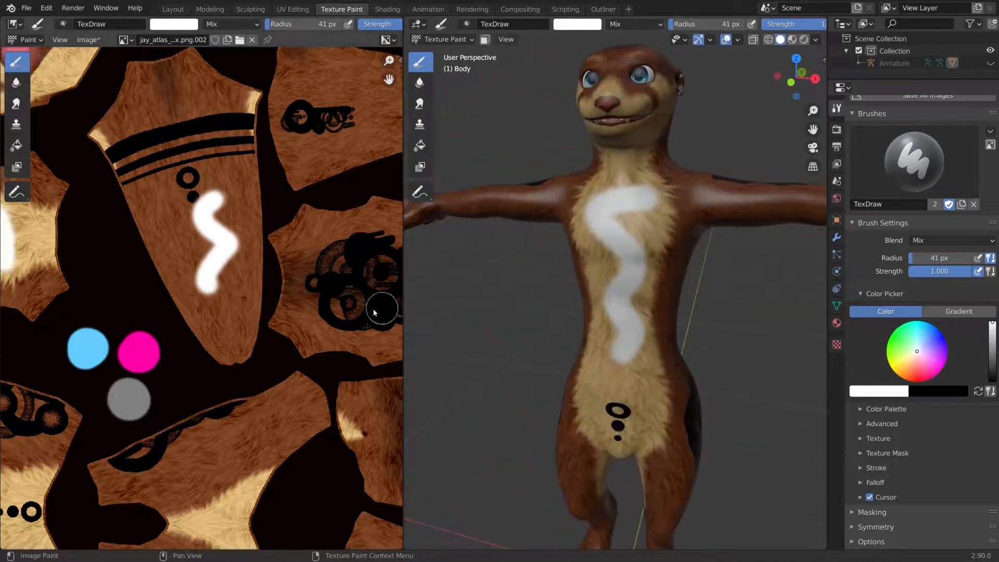
{"action": "scroll", "coordinate": [218, 307], "scroll_direction": "down", "scroll_amount": 1}
{"action": "middle_click_drag", "start_coordinate": [179, 346], "coordinate": [312, 348]}
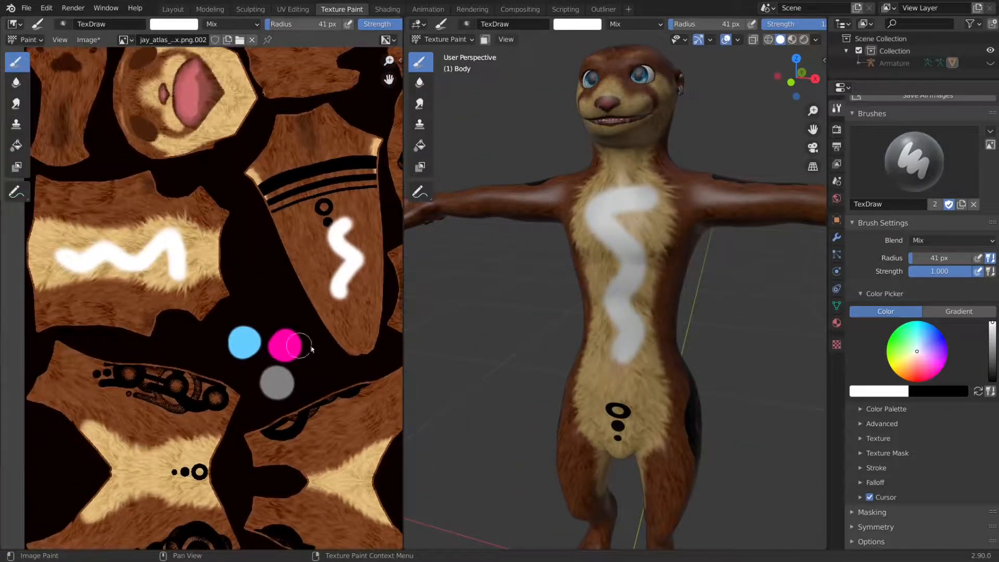
Undo both white test strokes on the tail and torso textures.
{"action": "key", "text": "ctrl+z"}
{"action": "key", "text": "ctrl+z"}
{"action": "scroll", "coordinate": [689, 292], "scroll_direction": "down", "scroll_amount": 2}
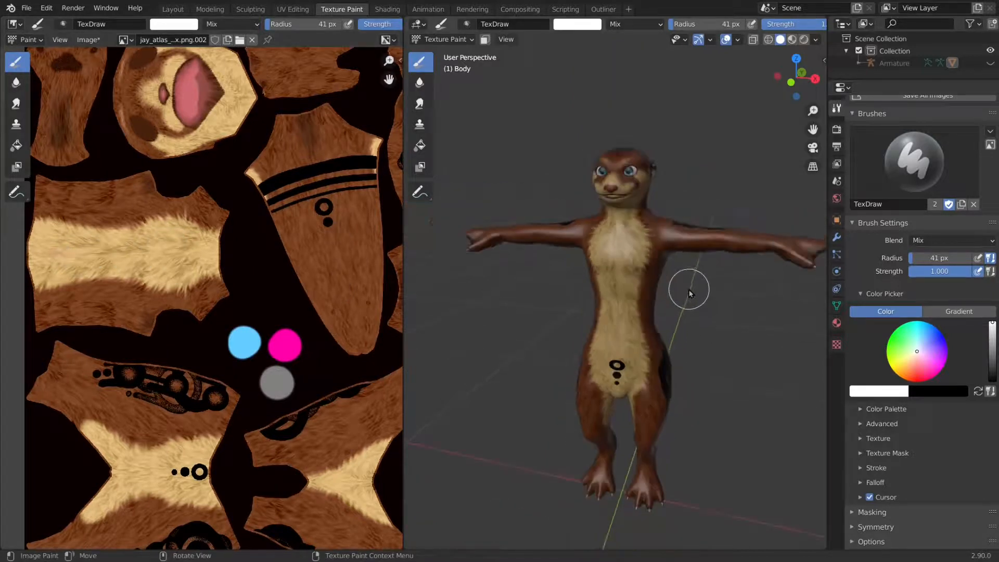
Examine the textured character model from several angles and the complete texture atlas in the image editor.
{"action": "middle_click_drag", "start_coordinate": [681, 312], "coordinate": [667, 271]}
{"action": "scroll", "coordinate": [657, 262], "scroll_direction": "up", "scroll_amount": 5}
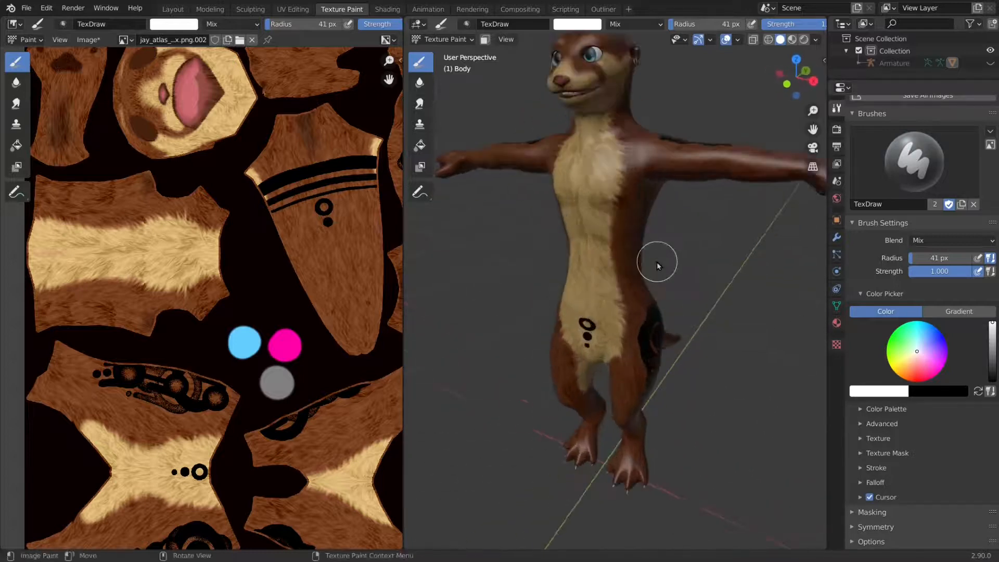
{"action": "scroll", "coordinate": [655, 235], "scroll_direction": "down", "scroll_amount": 4}
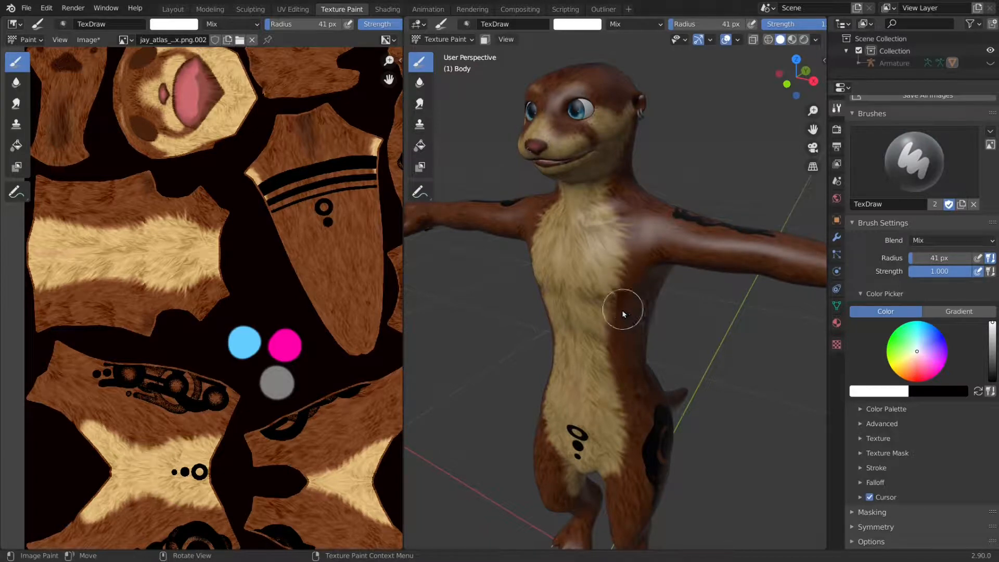
{"action": "middle_click_drag", "start_coordinate": [623, 305], "coordinate": [528, 316]}
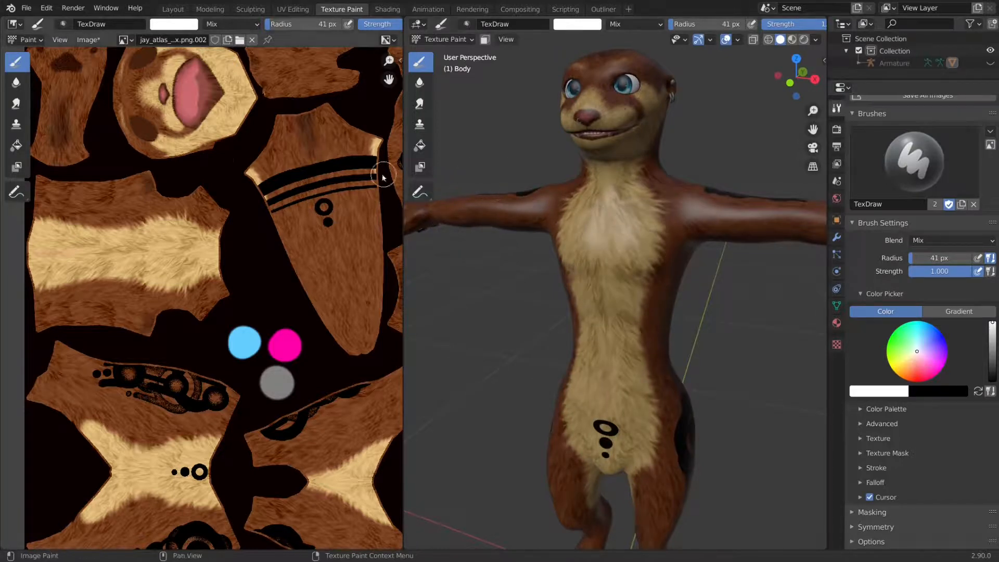
{"action": "scroll", "coordinate": [216, 152], "scroll_direction": "down", "scroll_amount": 4}
{"action": "middle_click_drag", "start_coordinate": [224, 180], "coordinate": [136, 96]}
{"action": "scroll", "coordinate": [182, 153], "scroll_direction": "down", "scroll_amount": 2}
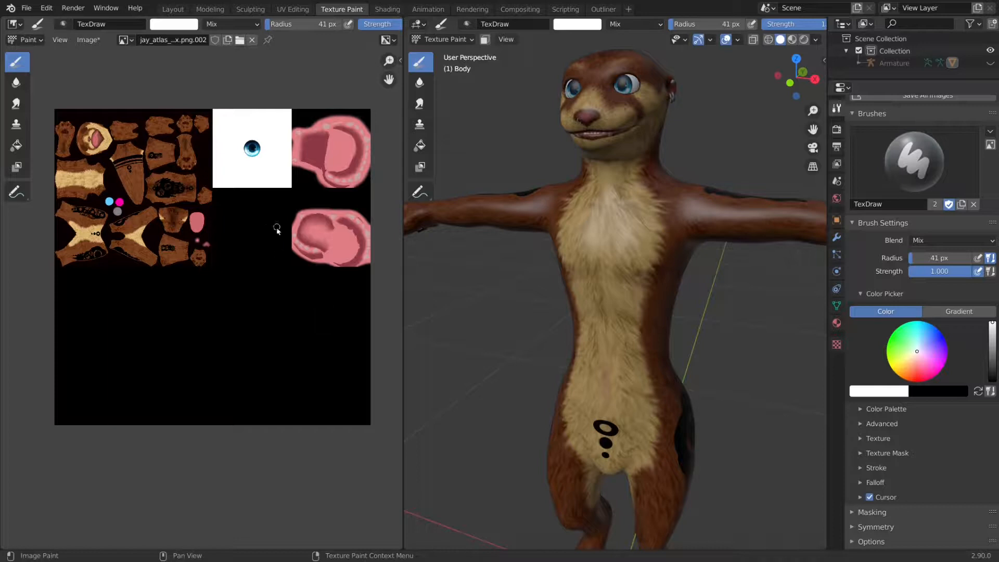
{"action": "scroll", "coordinate": [271, 253], "scroll_direction": "up", "scroll_amount": 1}
{"action": "scroll", "coordinate": [271, 253], "scroll_direction": "down", "scroll_amount": 1}
Start a new image and set both its width and height to 4096 px.
{"action": "left_click", "coordinate": [88, 40]}
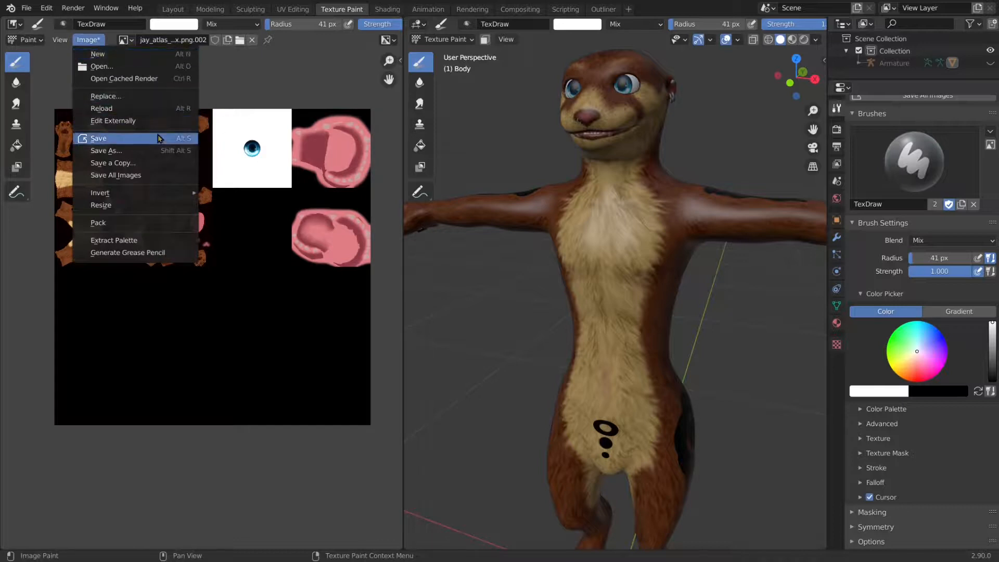
{"action": "left_click", "coordinate": [134, 55]}
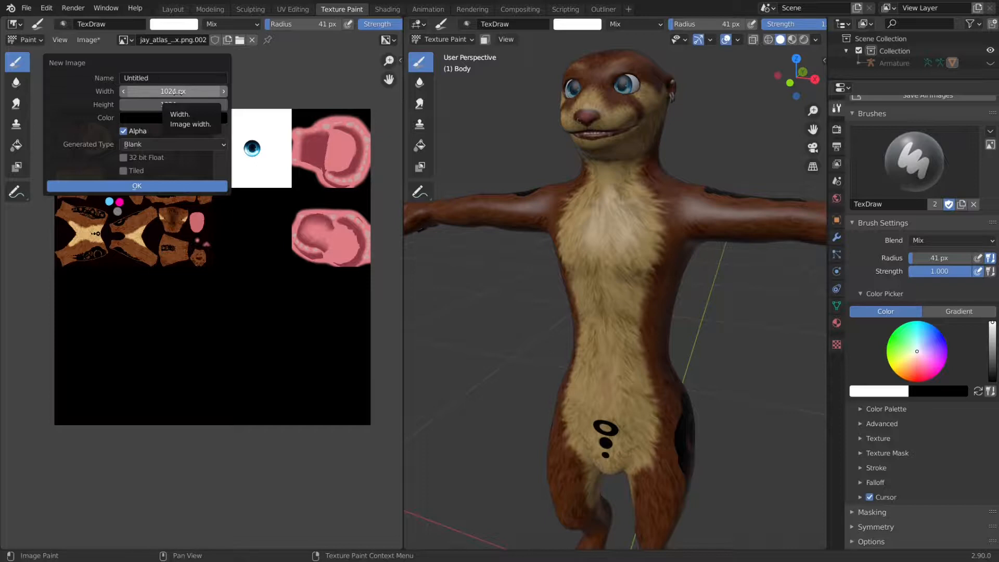
{"action": "left_click", "coordinate": [173, 77]}
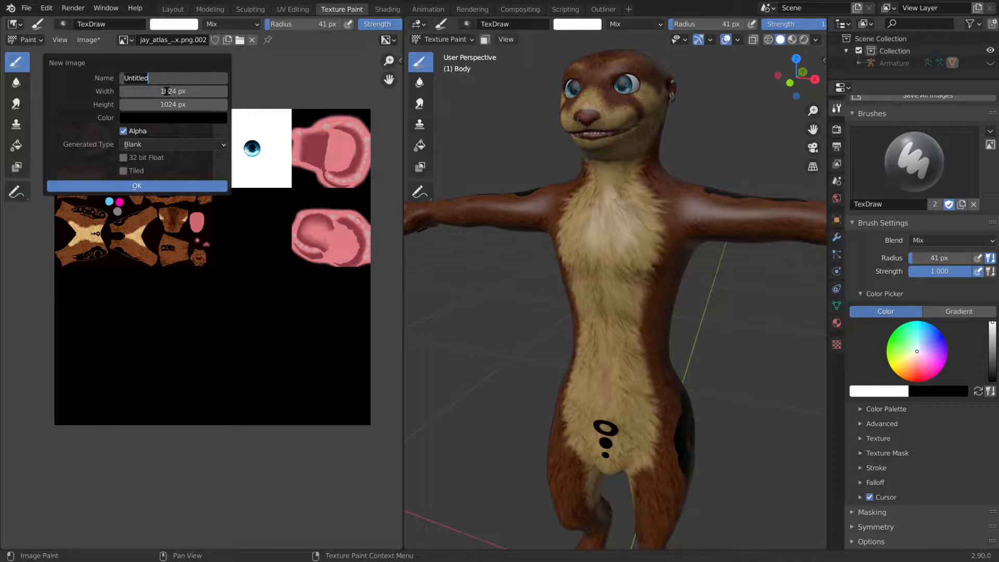
{"action": "left_click", "coordinate": [196, 91]}
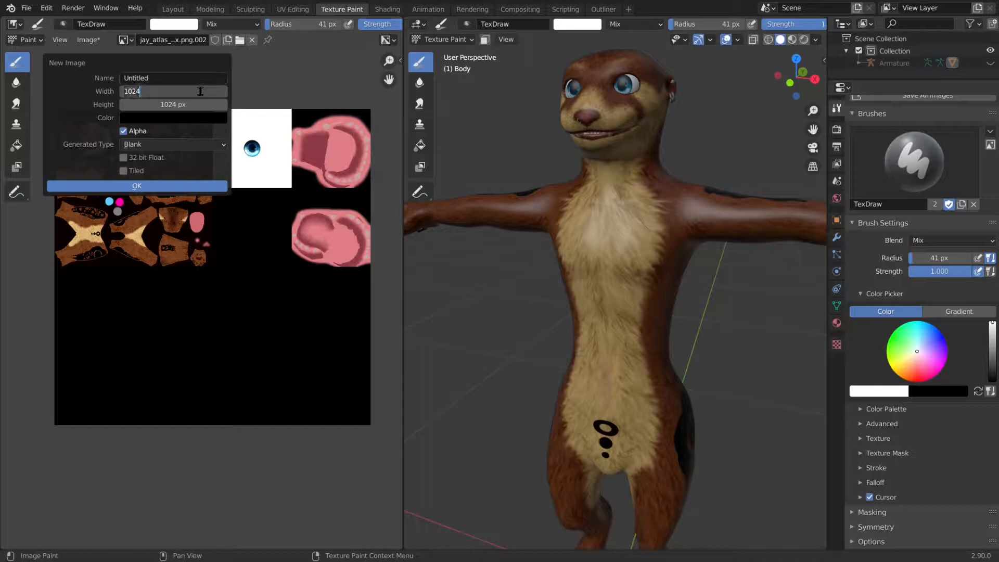
{"action": "type", "text": "*4"}
{"action": "key", "text": "Return"}
{"action": "left_click", "coordinate": [191, 102]}
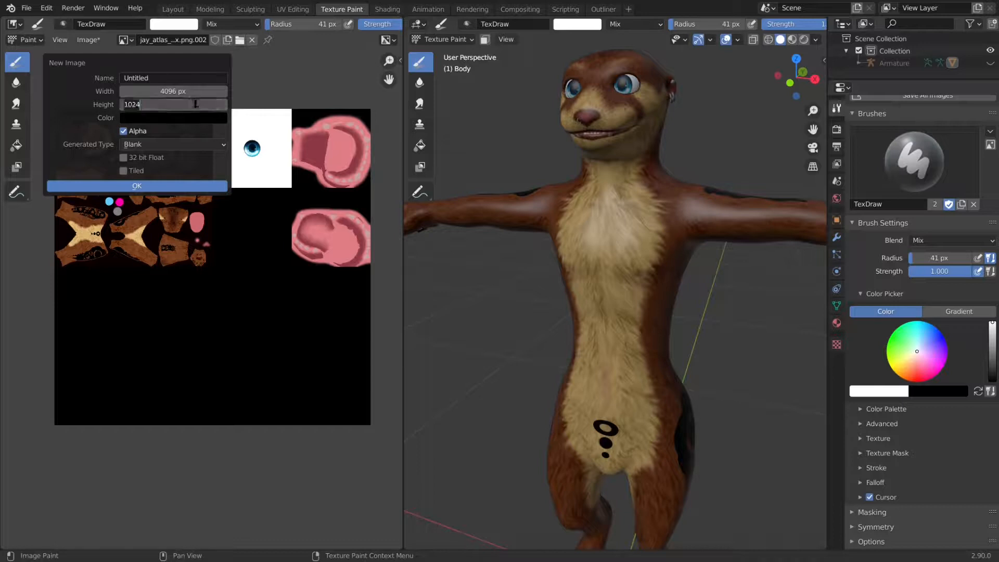
{"action": "type", "text": "*4"}
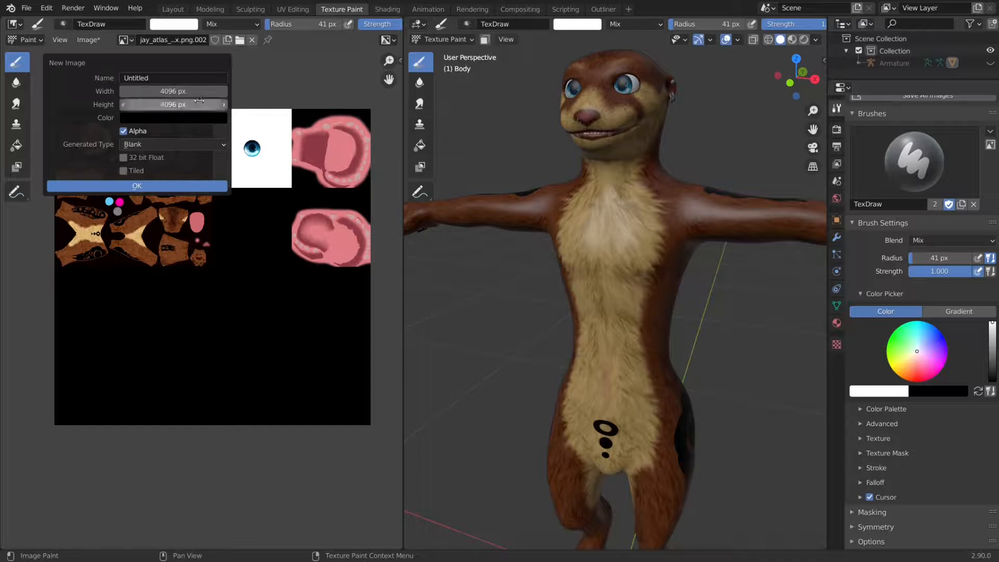
{"action": "key", "text": "Return"}
{"action": "left_click", "coordinate": [194, 92]}
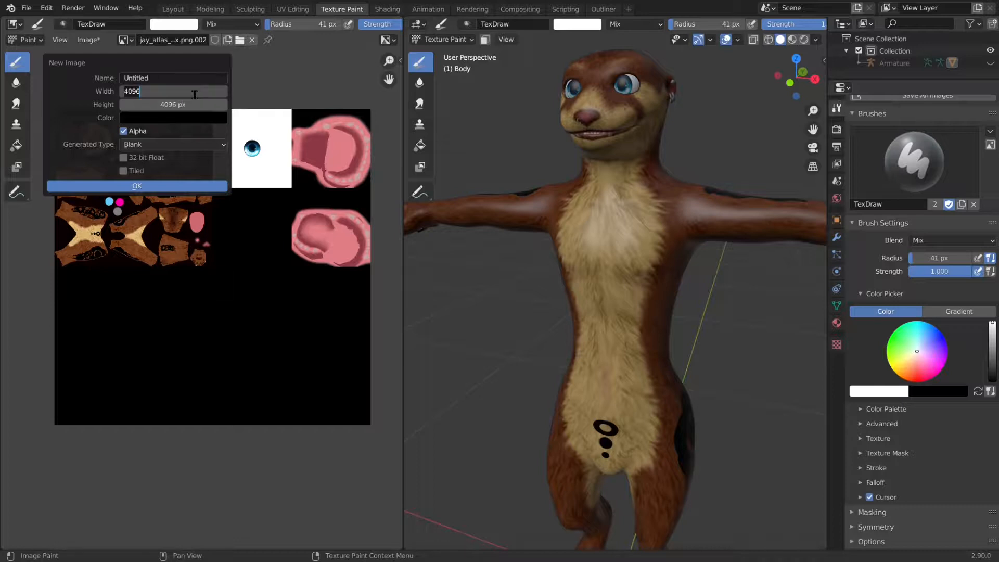
{"action": "key", "text": "Return"}
Name the new image EmissionMask, turn off its alpha channel and create it.
{"action": "left_click", "coordinate": [182, 79]}
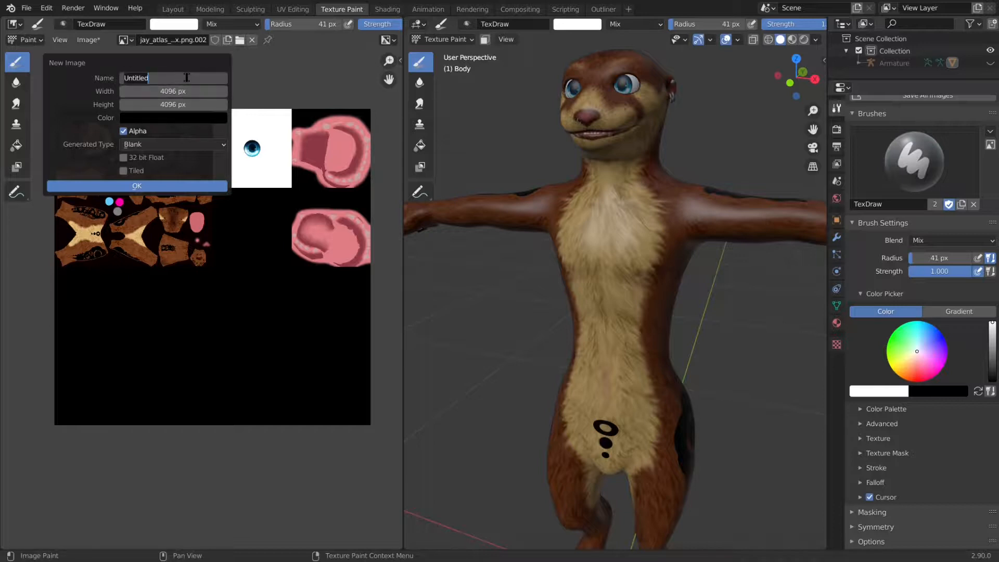
{"action": "type", "text": "EmissionMask"}
{"action": "key", "text": "Return"}
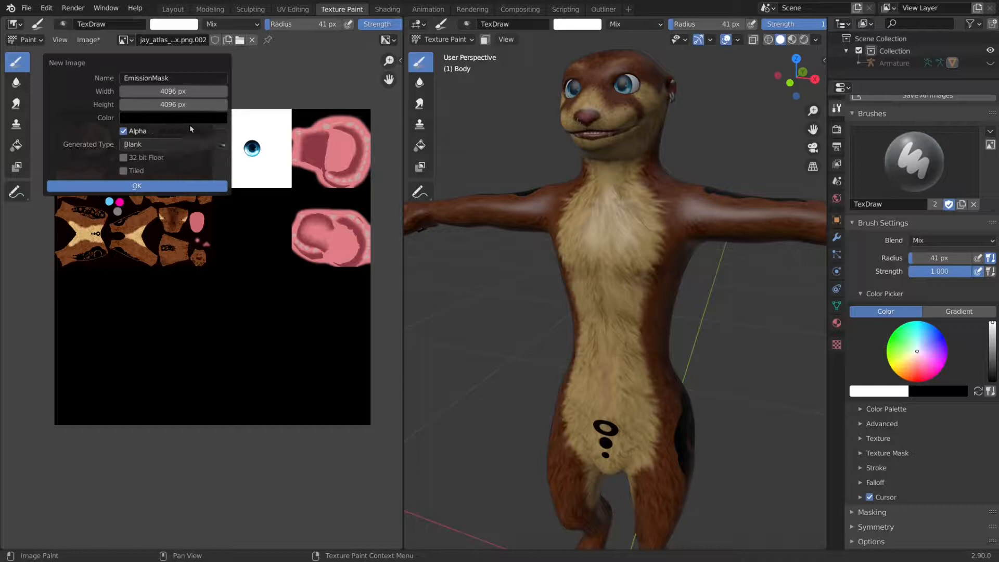
{"action": "left_click", "coordinate": [123, 132]}
{"action": "left_click", "coordinate": [107, 183]}
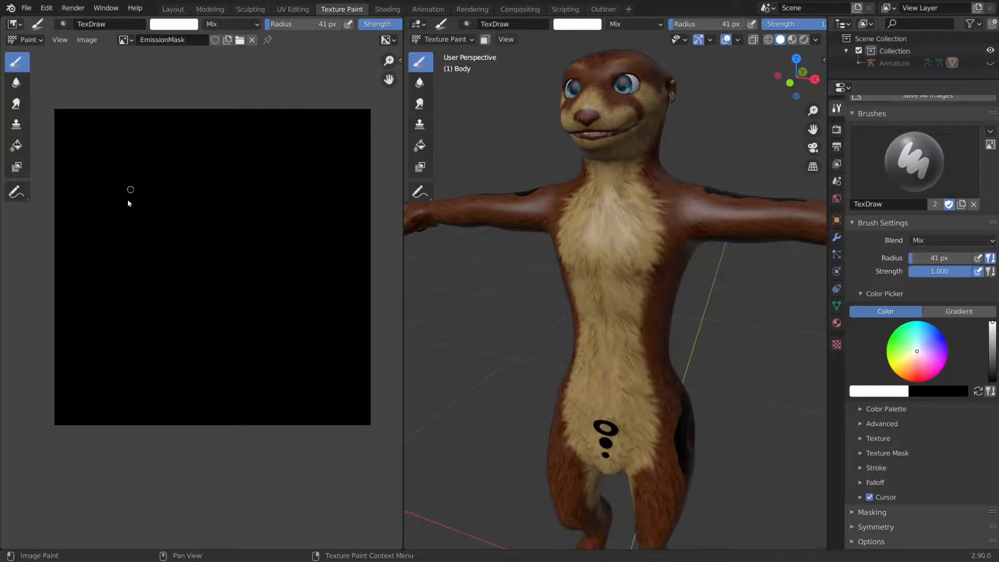
Review the Body object's material slots and remove the SweaterAnSox slot, leaving only atlased.
{"action": "mouse_move", "coordinate": [230, 250]}
{"action": "middle_mouse_down"}
{"action": "mouse_move", "coordinate": [222, 222]}
{"action": "mouse_move", "coordinate": [225, 235]}
{"action": "middle_mouse_up"}
{"action": "scroll", "coordinate": [641, 239], "scroll_direction": "down", "scroll_amount": 2}
{"action": "scroll", "coordinate": [640, 240], "scroll_direction": "up", "scroll_amount": 1}
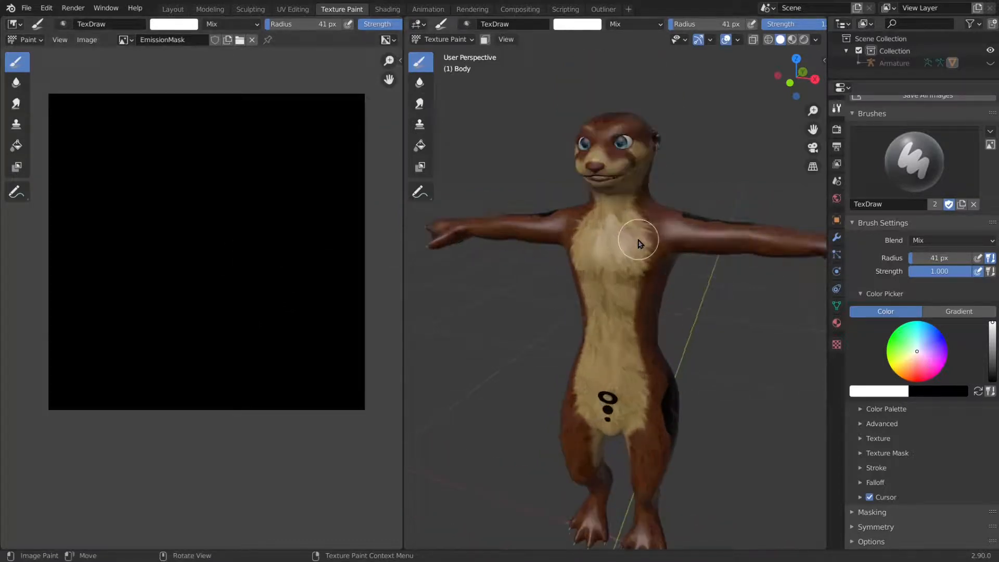
{"action": "scroll", "coordinate": [638, 243], "scroll_direction": "down", "scroll_amount": 1}
{"action": "middle_click_drag", "start_coordinate": [630, 270], "coordinate": [617, 216], "text": "shift"}
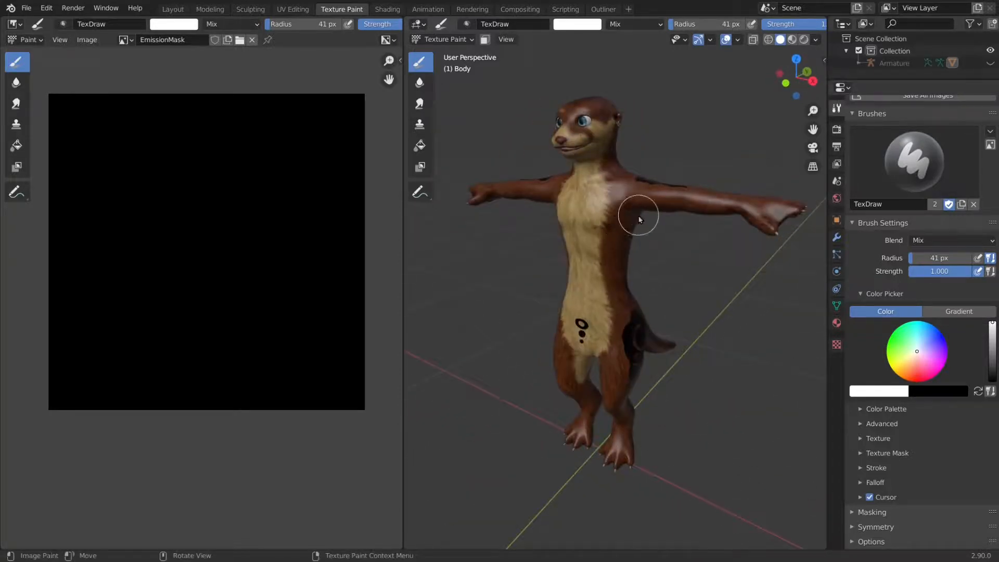
{"action": "left_click", "coordinate": [836, 323]}
{"action": "scroll", "coordinate": [870, 124], "scroll_direction": "up", "scroll_amount": 4}
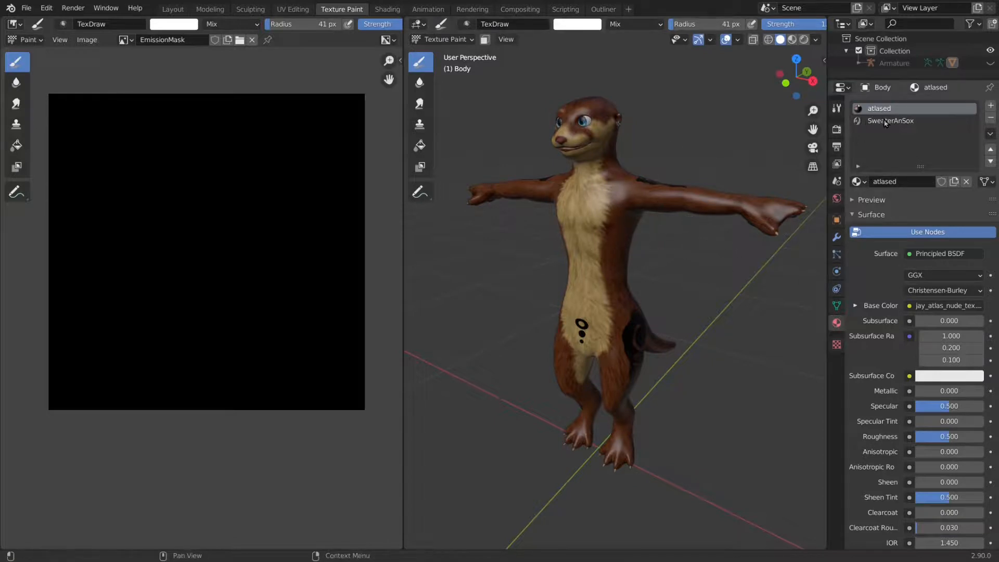
{"action": "left_click", "coordinate": [882, 121]}
{"action": "left_click", "coordinate": [893, 109]}
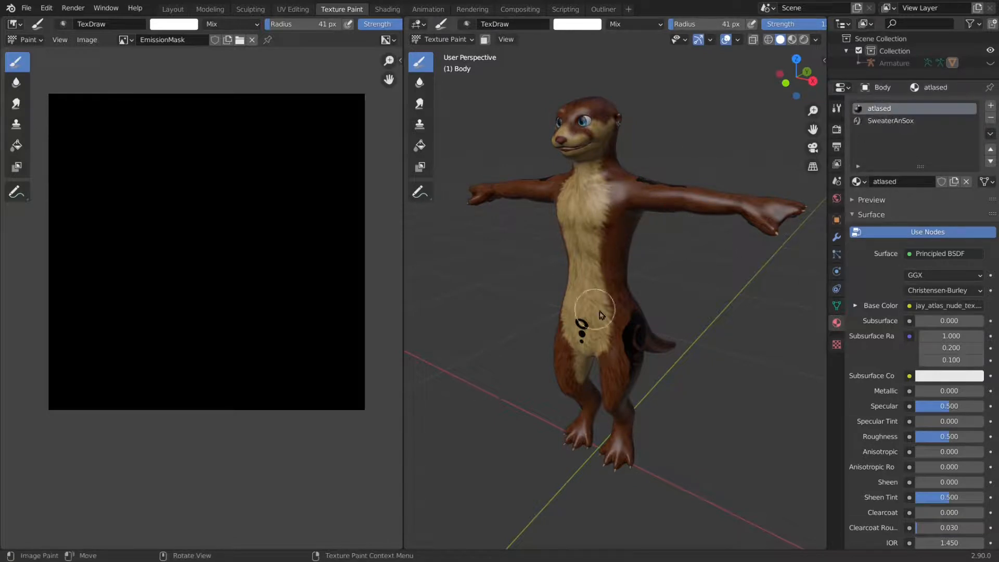
{"action": "left_click", "coordinate": [910, 122]}
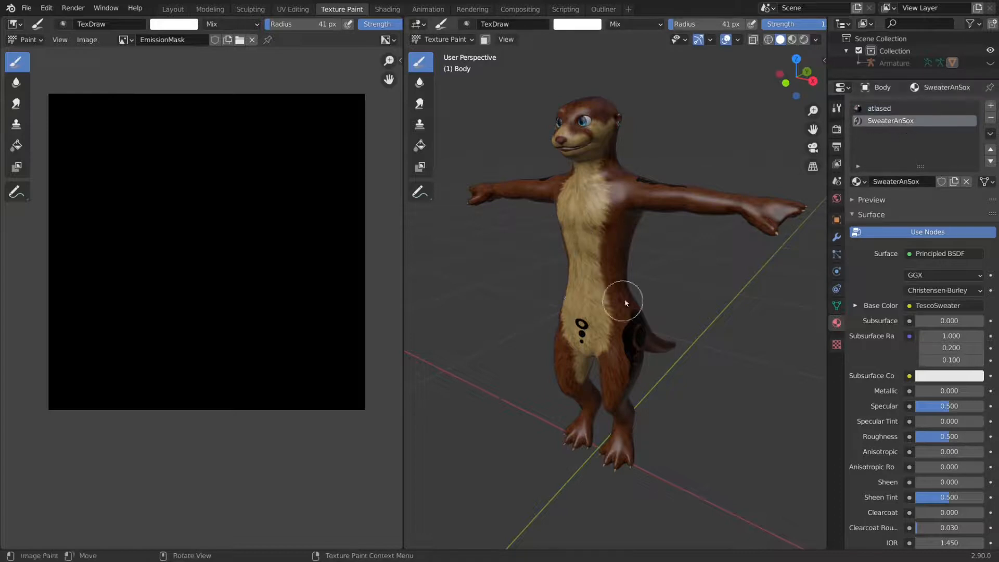
{"action": "left_click", "coordinate": [990, 118]}
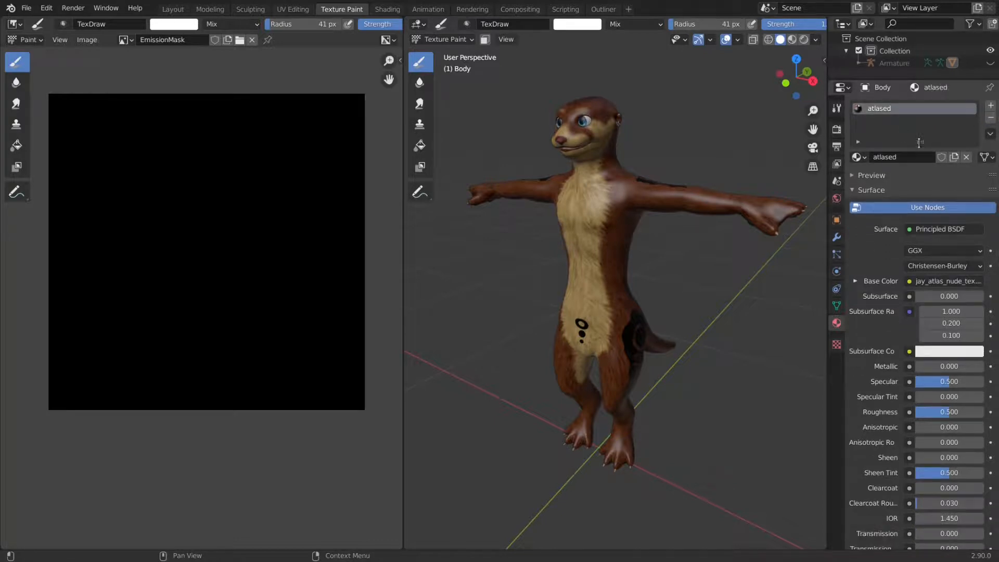
Widen the properties area and assign the EmissionMask image as the atlased material's Base Color texture.
{"action": "left_click_drag", "start_coordinate": [919, 142], "coordinate": [923, 160]}
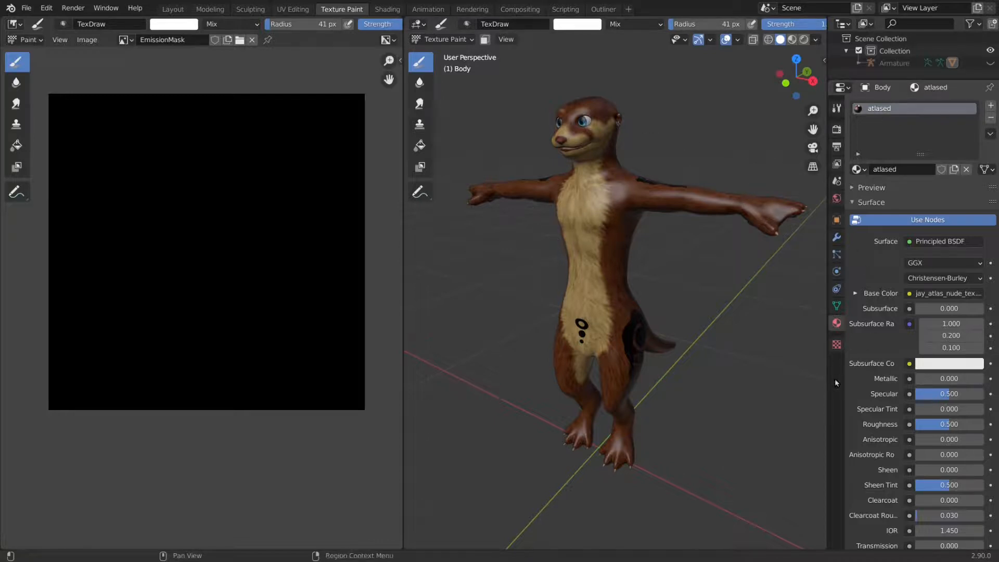
{"action": "left_click_drag", "start_coordinate": [827, 379], "coordinate": [787, 381]}
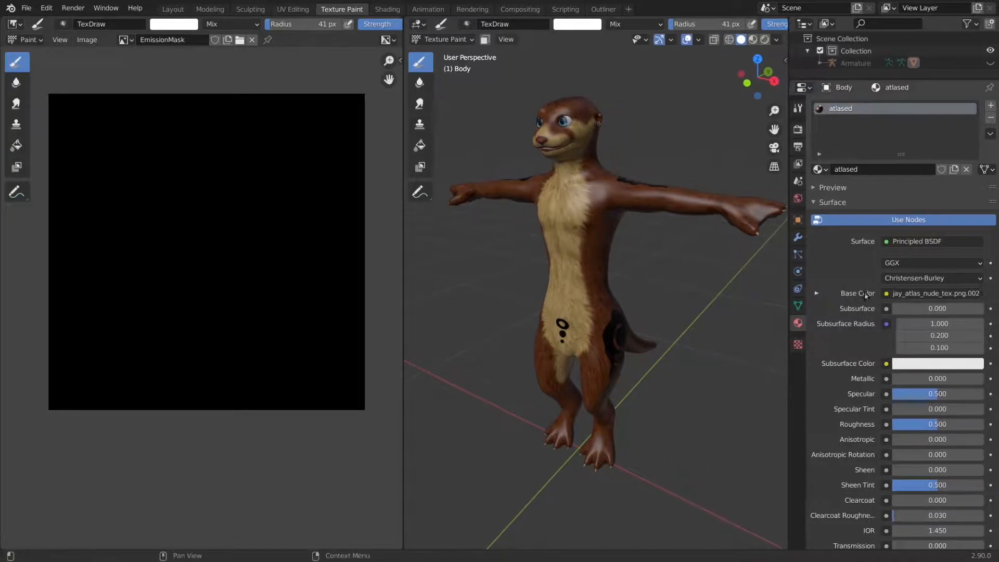
{"action": "left_click", "coordinate": [816, 293]}
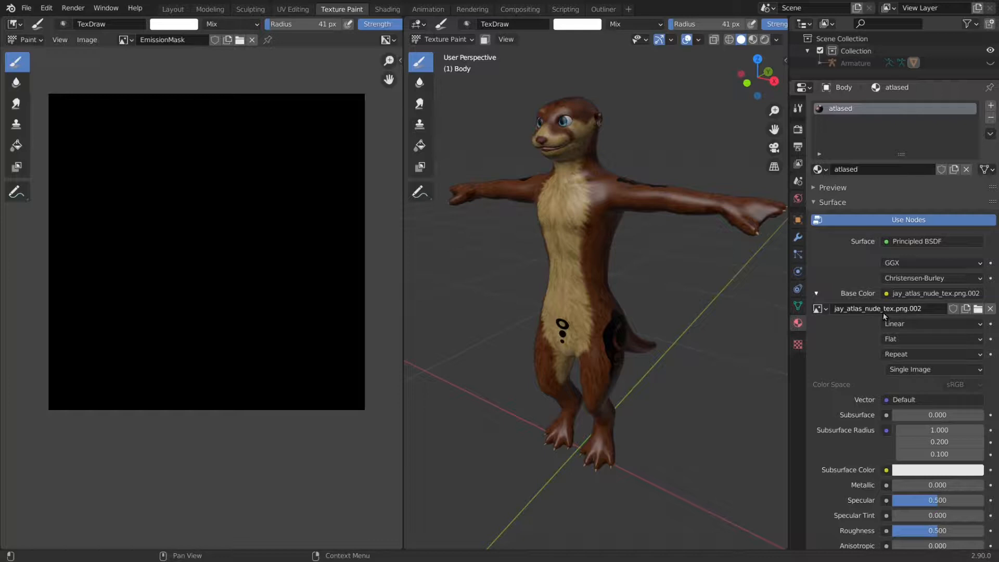
{"action": "left_click", "coordinate": [818, 309]}
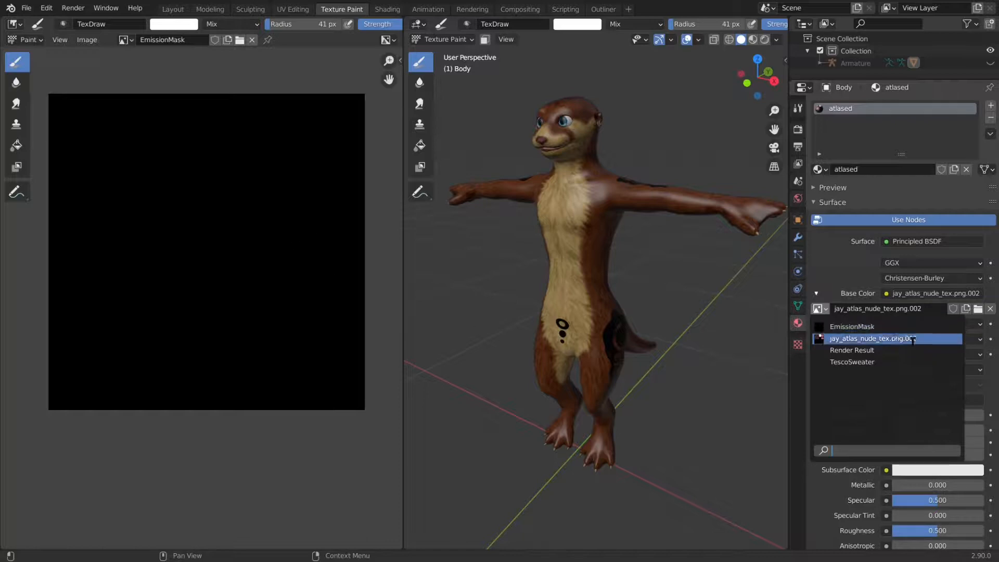
{"action": "left_click", "coordinate": [883, 327]}
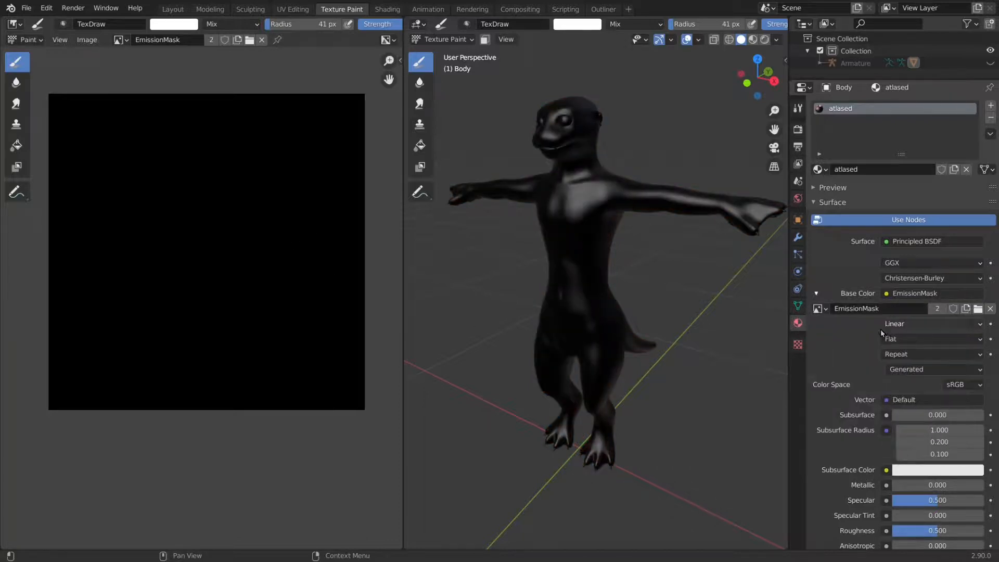
Widen the 3D viewport and show the paint tool settings in its sidebar.
{"action": "mouse_move", "coordinate": [647, 279]}
{"action": "middle_mouse_down"}
{"action": "mouse_move", "coordinate": [496, 267]}
{"action": "mouse_move", "coordinate": [617, 279]}
{"action": "mouse_move", "coordinate": [602, 283]}
{"action": "mouse_move", "coordinate": [634, 272]}
{"action": "middle_mouse_up"}
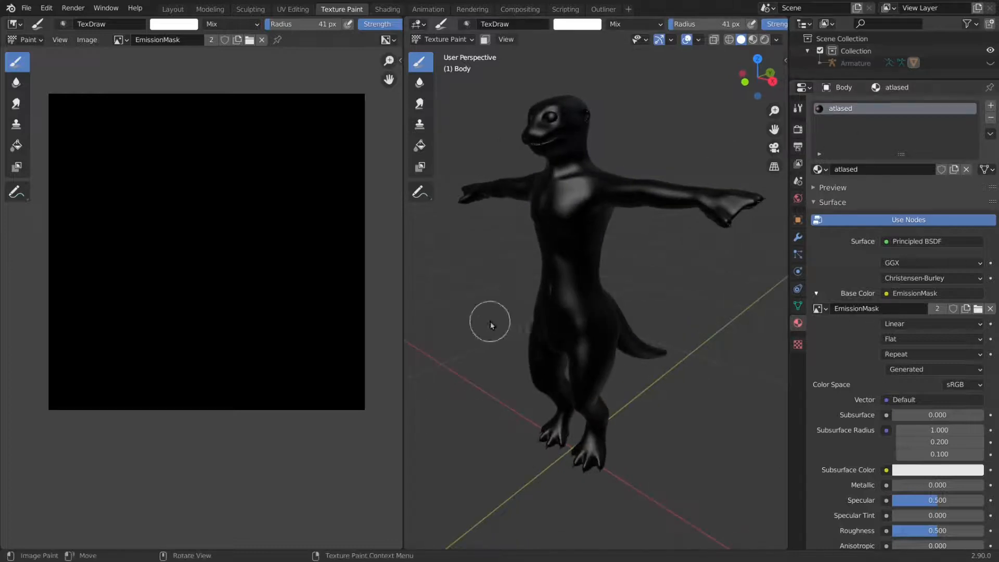
{"action": "scroll", "coordinate": [522, 268], "scroll_direction": "up", "scroll_amount": 3}
{"action": "mouse_move", "coordinate": [520, 265]}
{"action": "middle_mouse_down"}
{"action": "mouse_move", "coordinate": [511, 254]}
{"action": "mouse_move", "coordinate": [537, 256]}
{"action": "middle_mouse_up"}
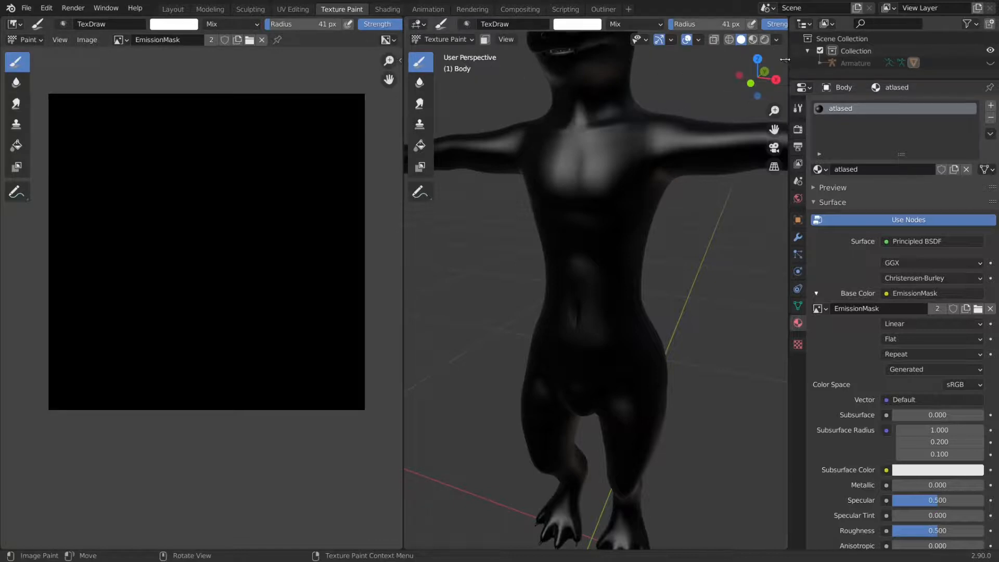
{"action": "key", "text": "n"}
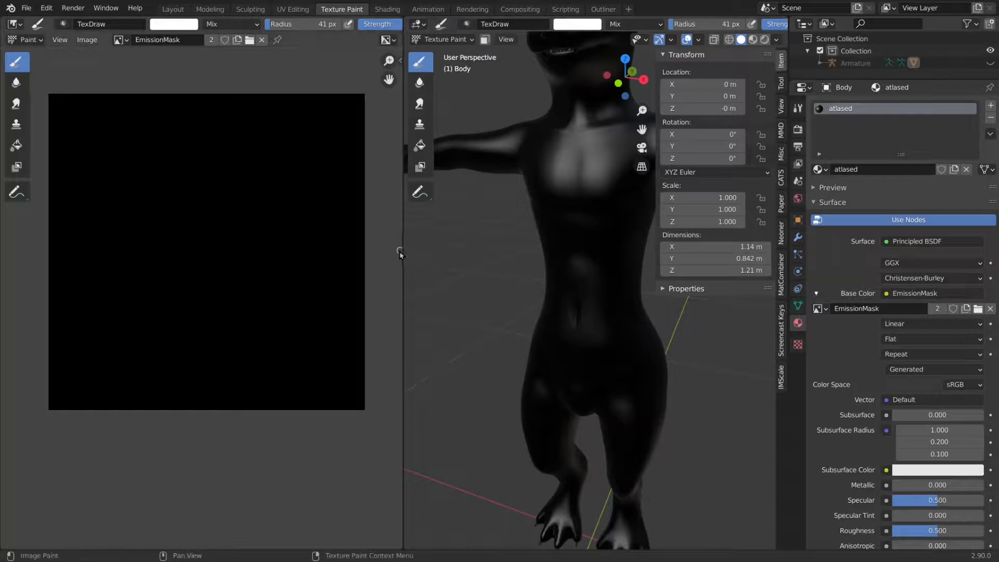
{"action": "left_click_drag", "start_coordinate": [404, 251], "coordinate": [310, 255]}
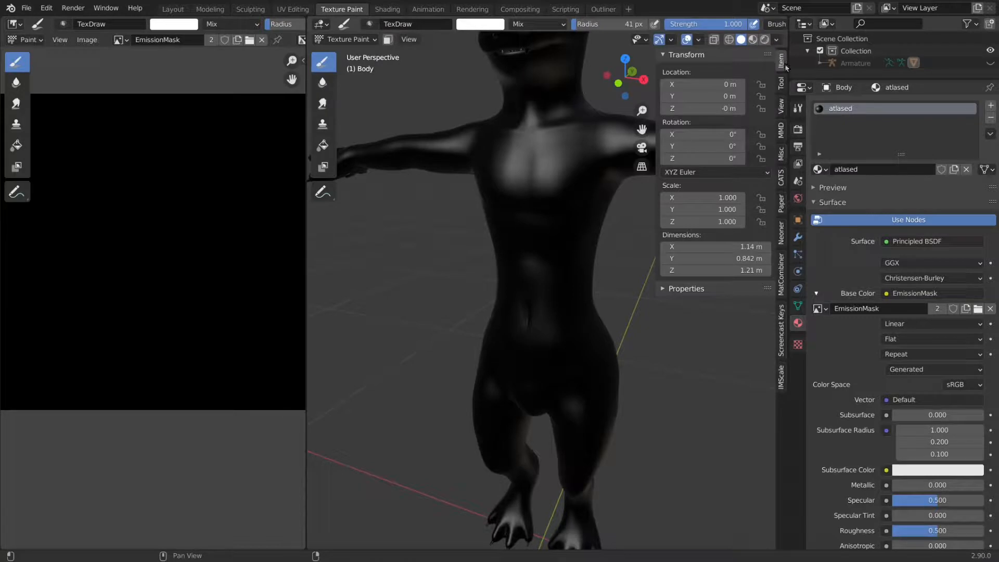
{"action": "left_click", "coordinate": [781, 86]}
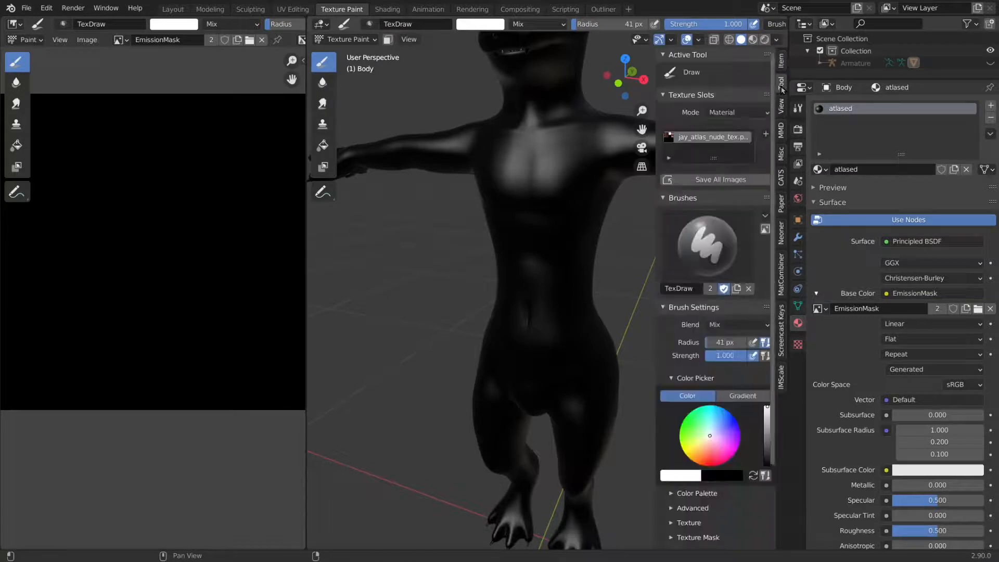
Look through the paint tool settings and swap the brush's black and white colors back and forth, ending on white.
{"action": "scroll", "coordinate": [718, 250], "scroll_direction": "down", "scroll_amount": 5}
{"action": "scroll", "coordinate": [709, 296], "scroll_direction": "up", "scroll_amount": 3}
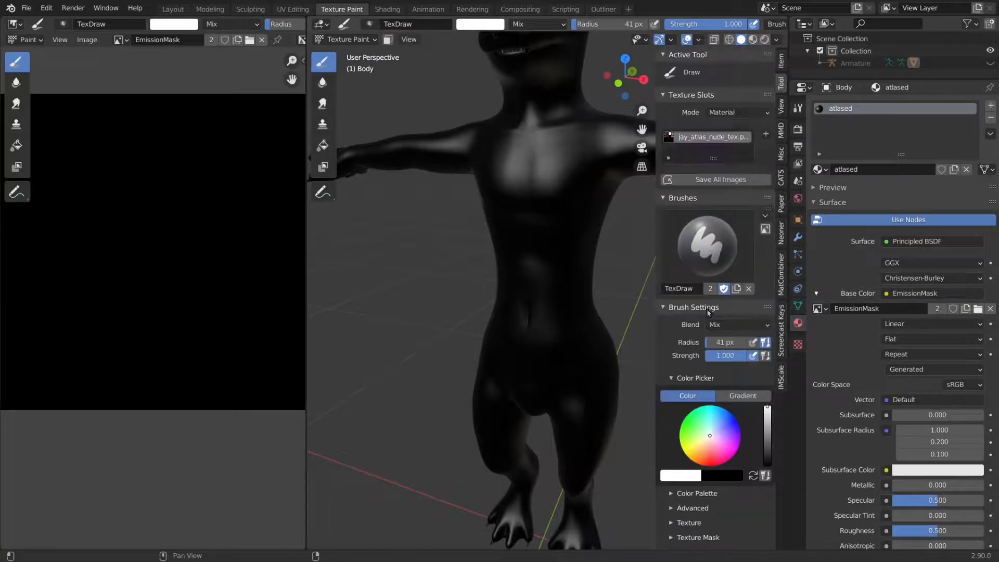
{"action": "scroll", "coordinate": [708, 301], "scroll_direction": "up", "scroll_amount": 2}
{"action": "scroll", "coordinate": [685, 378], "scroll_direction": "down", "scroll_amount": 4}
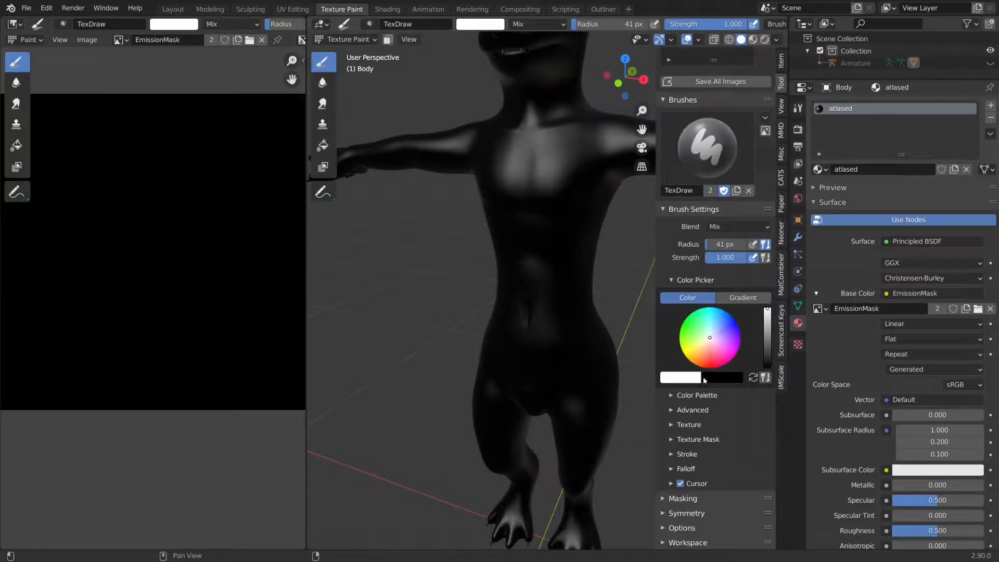
{"action": "left_click", "coordinate": [753, 378]}
{"action": "left_click", "coordinate": [753, 378]}
{"action": "left_click", "coordinate": [753, 378]}
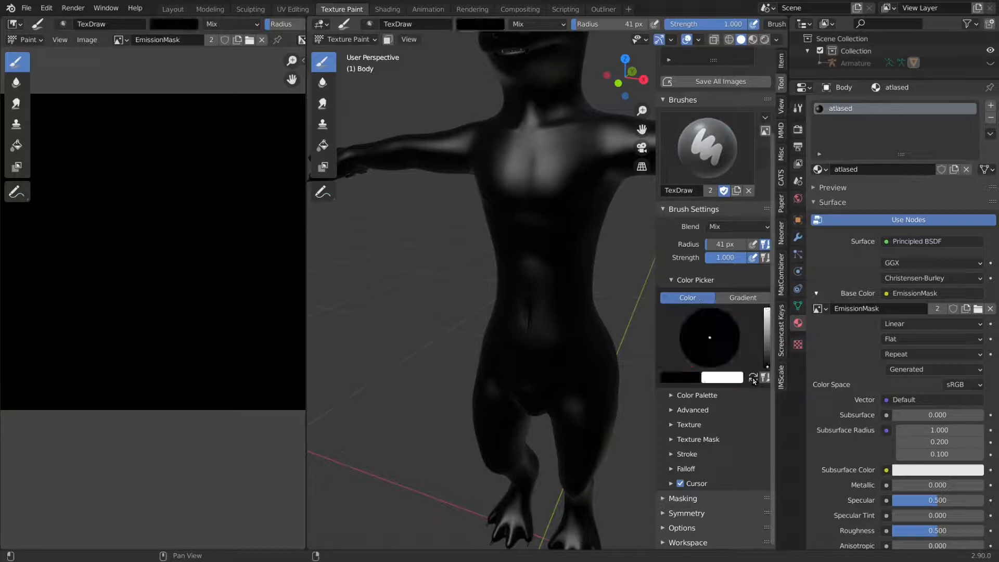
{"action": "left_click", "coordinate": [753, 378]}
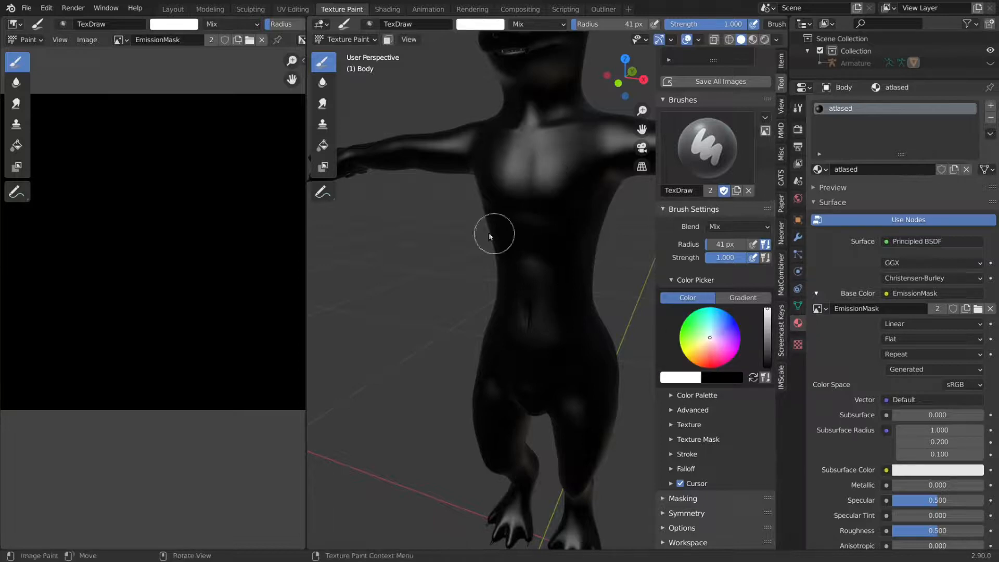
{"action": "scroll", "coordinate": [721, 120], "scroll_direction": "up", "scroll_amount": 4}
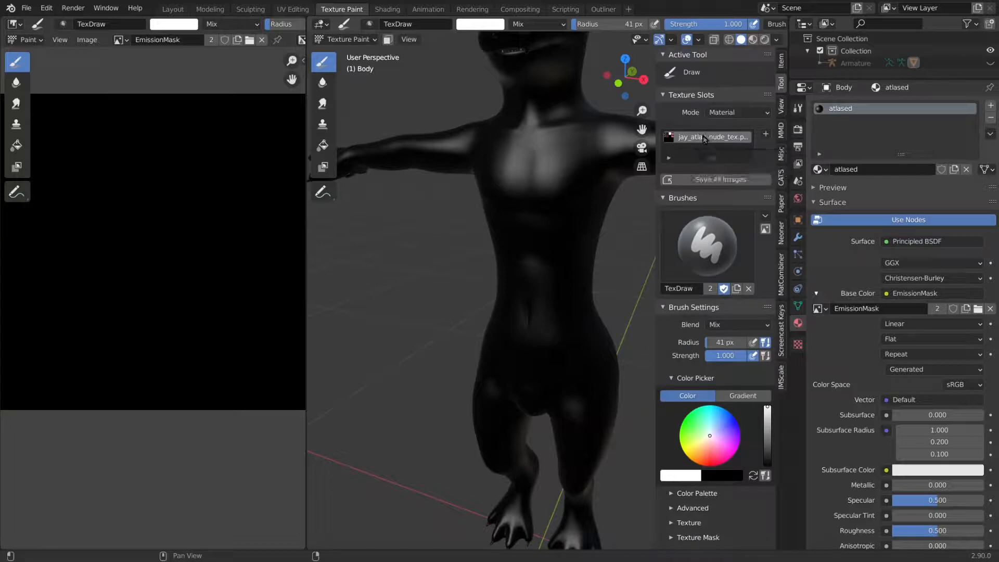
Set the texture slot mode to Single Image and choose EmissionMask as the image to paint on.
{"action": "left_click", "coordinate": [711, 138]}
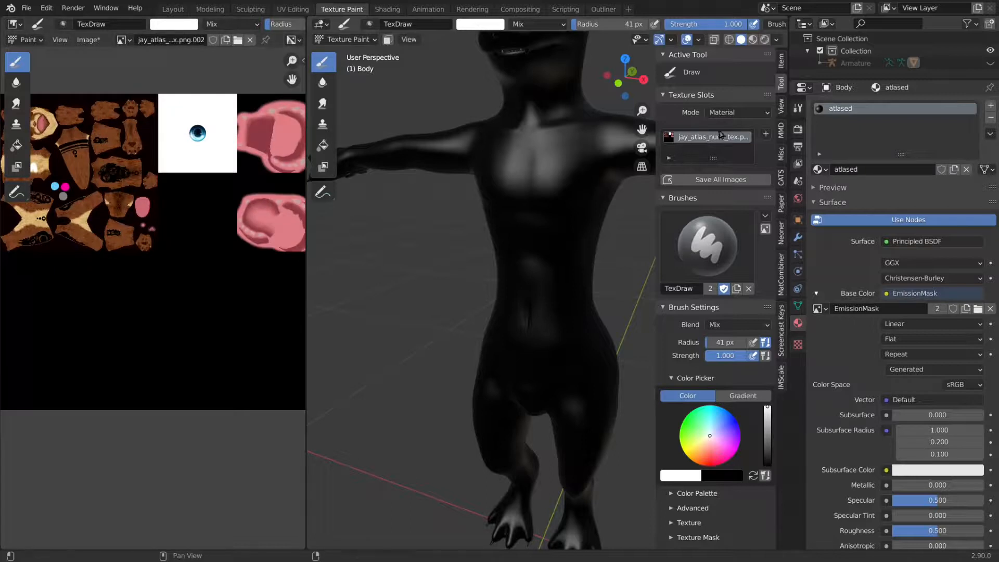
{"action": "left_click", "coordinate": [735, 112]}
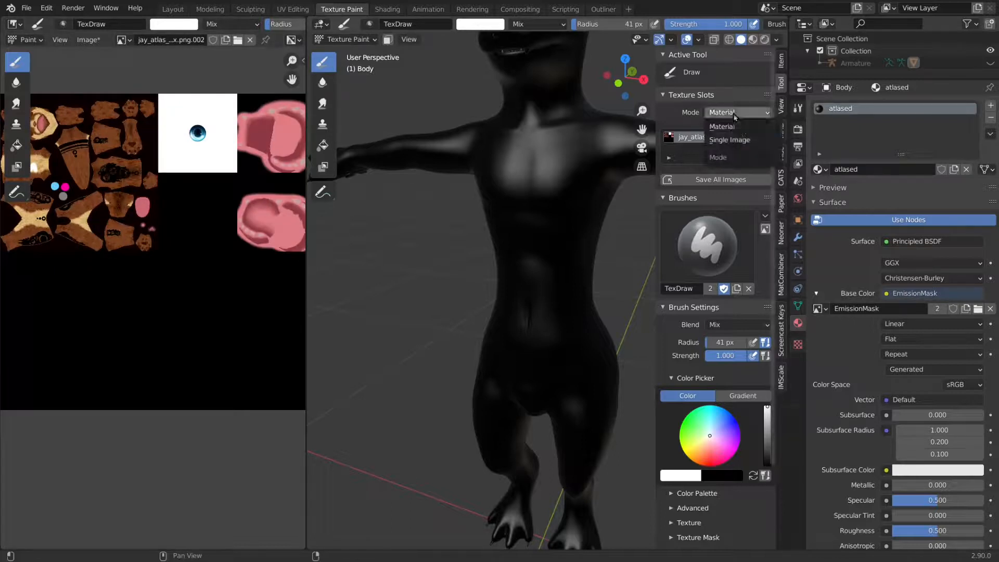
{"action": "left_click", "coordinate": [737, 139]}
{"action": "left_click", "coordinate": [667, 134]}
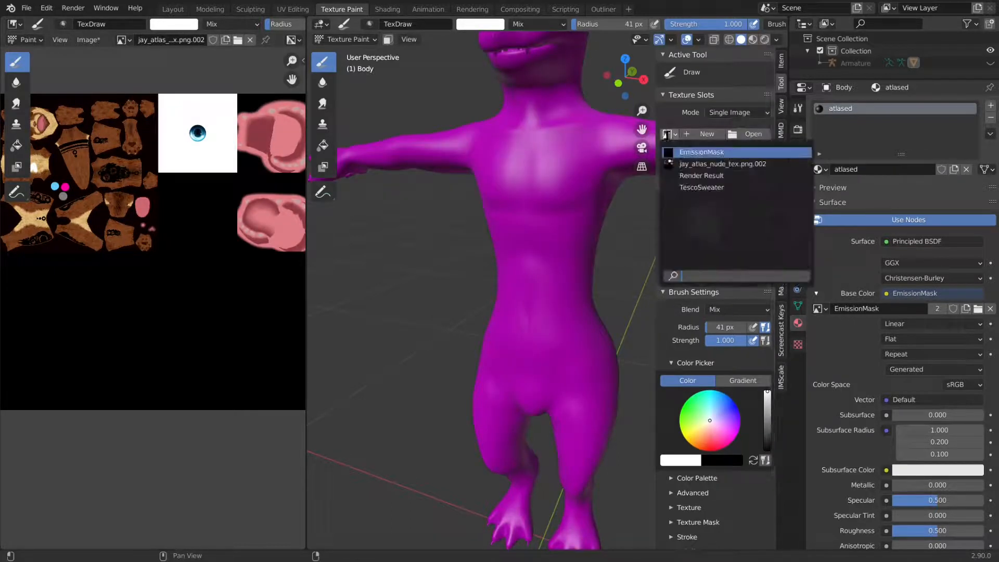
{"action": "left_click", "coordinate": [691, 152]}
Paint a white test stroke down the character's torso and check it on the EmissionMask image.
{"action": "mouse_move", "coordinate": [567, 167]}
{"action": "left_mouse_down"}
{"action": "mouse_move", "coordinate": [551, 264]}
{"action": "mouse_move", "coordinate": [557, 360]}
{"action": "left_mouse_up"}
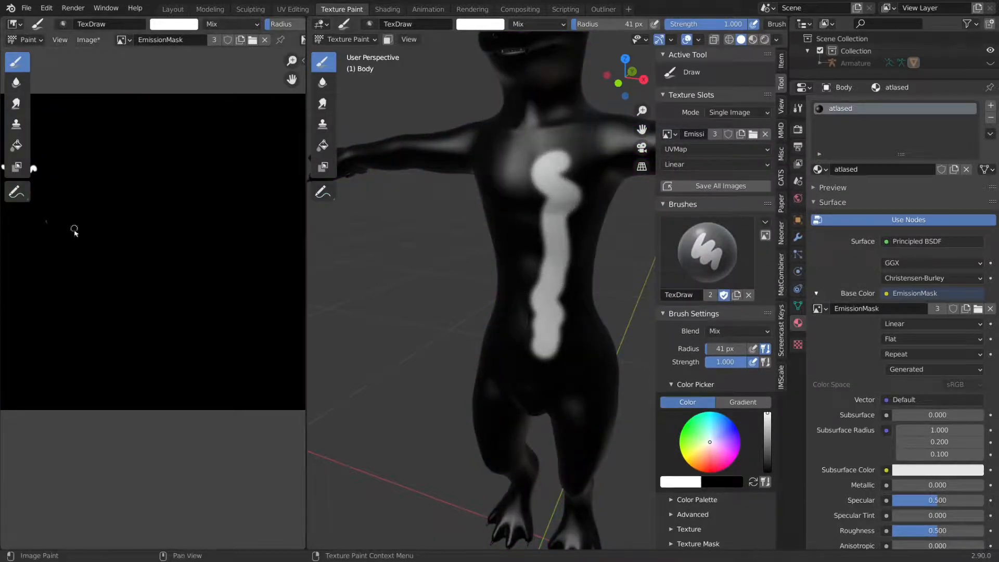
{"action": "mouse_move", "coordinate": [75, 233]}
{"action": "middle_mouse_down"}
{"action": "mouse_move", "coordinate": [187, 250]}
{"action": "mouse_move", "coordinate": [208, 223]}
{"action": "mouse_move", "coordinate": [105, 196]}
{"action": "mouse_move", "coordinate": [149, 234]}
{"action": "middle_mouse_up"}
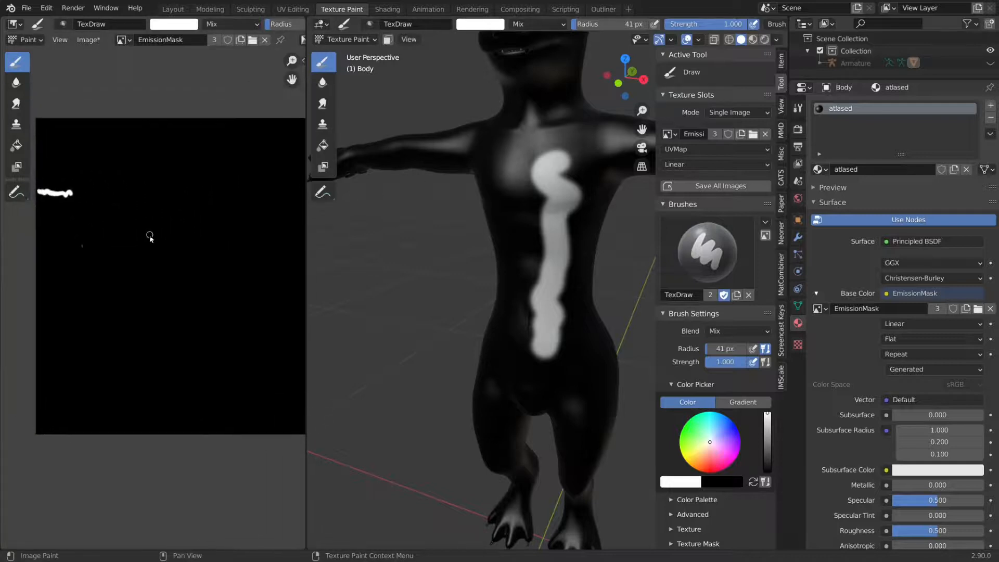
{"action": "scroll", "coordinate": [167, 245], "scroll_direction": "down", "scroll_amount": 3}
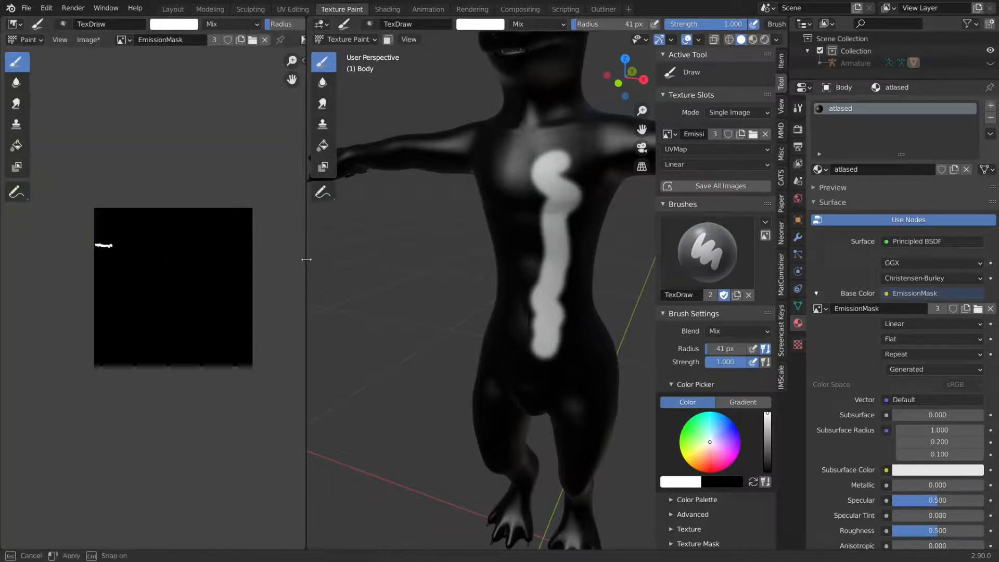
Narrow the image editor to give the 3D viewport more room, and undo the torso test stroke.
{"action": "left_click_drag", "start_coordinate": [299, 264], "coordinate": [214, 265]}
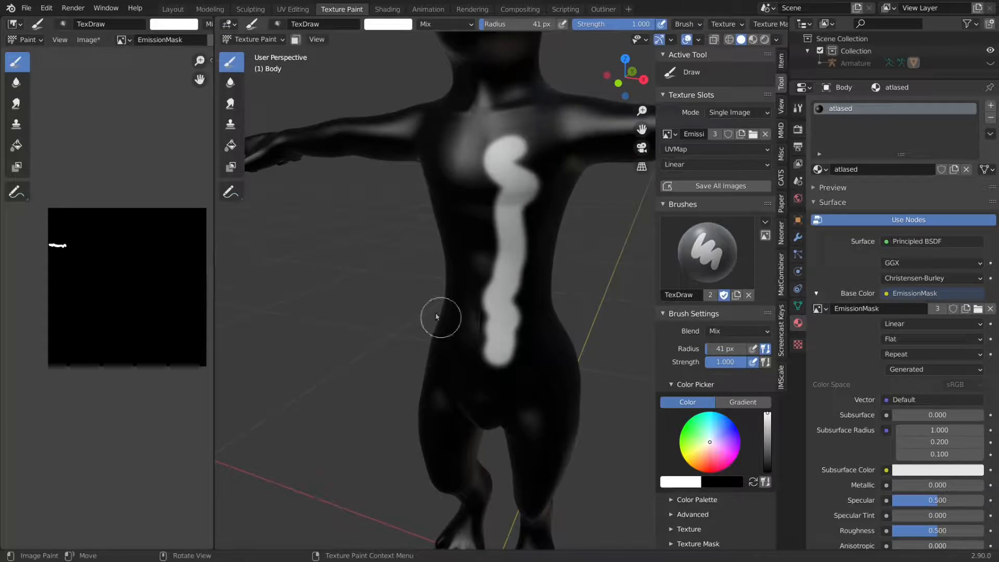
{"action": "middle_click_drag", "start_coordinate": [116, 285], "coordinate": [94, 328]}
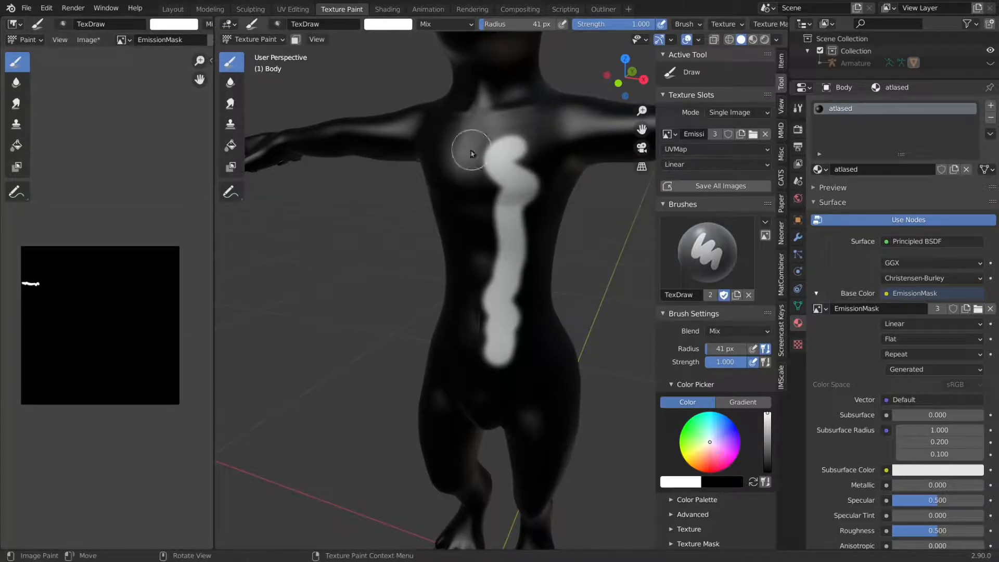
{"action": "key", "text": "ctrl+z"}
{"action": "scroll", "coordinate": [502, 169], "scroll_direction": "down", "scroll_amount": 4}
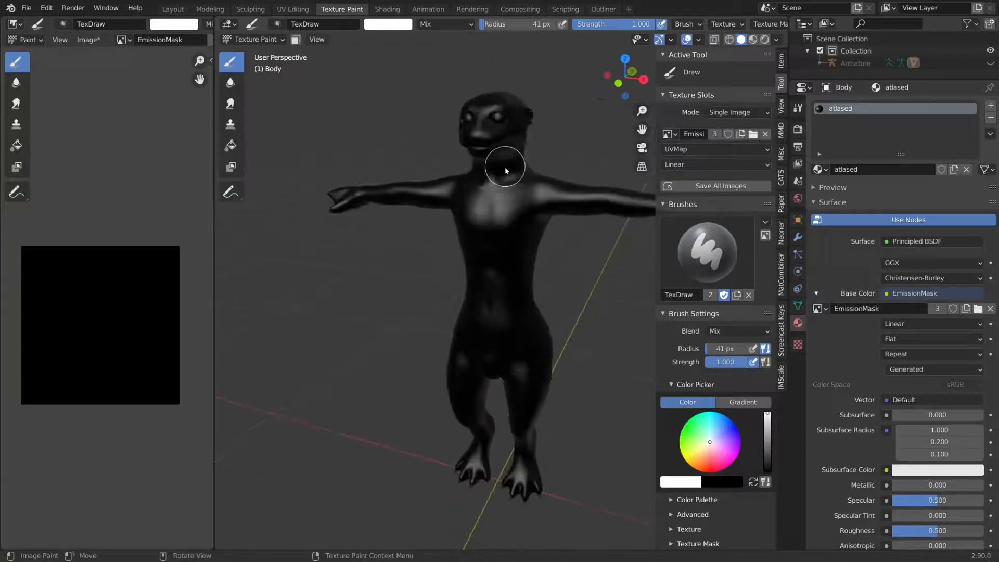
Paint another white test stroke down the middle of the torso and undo it.
{"action": "mouse_move", "coordinate": [507, 179]}
{"action": "middle_mouse_down"}
{"action": "mouse_move", "coordinate": [482, 166]}
{"action": "mouse_move", "coordinate": [463, 177]}
{"action": "mouse_move", "coordinate": [483, 181]}
{"action": "mouse_move", "coordinate": [480, 167]}
{"action": "mouse_move", "coordinate": [446, 196]}
{"action": "mouse_move", "coordinate": [653, 196]}
{"action": "mouse_move", "coordinate": [405, 186]}
{"action": "mouse_move", "coordinate": [469, 170]}
{"action": "mouse_move", "coordinate": [482, 204]}
{"action": "mouse_move", "coordinate": [475, 194]}
{"action": "mouse_move", "coordinate": [453, 243]}
{"action": "middle_mouse_up"}
{"action": "scroll", "coordinate": [463, 177], "scroll_direction": "up", "scroll_amount": 2}
{"action": "scroll", "coordinate": [470, 170], "scroll_direction": "up", "scroll_amount": 2}
{"action": "scroll", "coordinate": [482, 204], "scroll_direction": "up", "scroll_amount": 4}
{"action": "scroll", "coordinate": [478, 204], "scroll_direction": "down", "scroll_amount": 3}
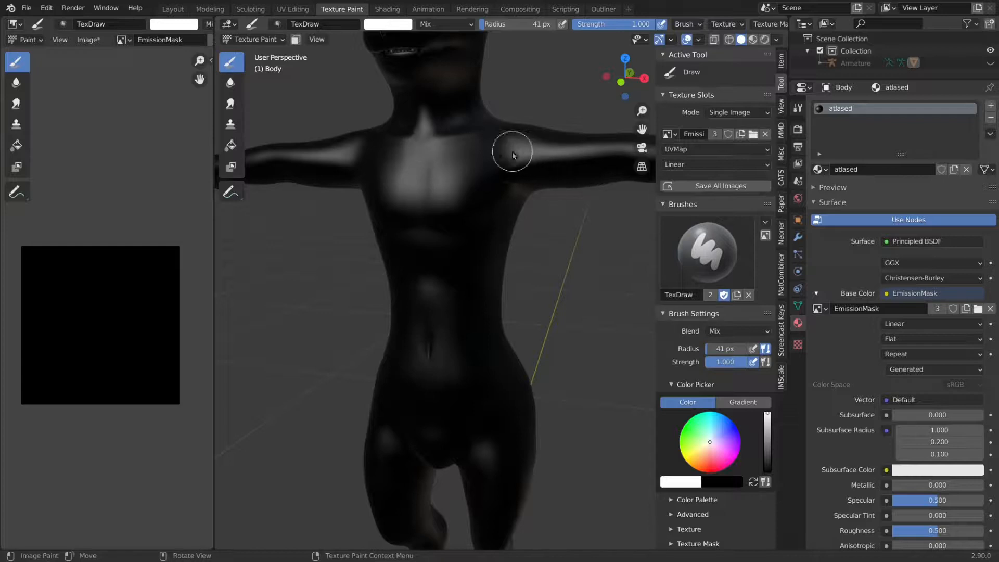
{"action": "left_click_drag", "start_coordinate": [448, 158], "coordinate": [453, 384]}
{"action": "key", "text": "ctrl+z"}
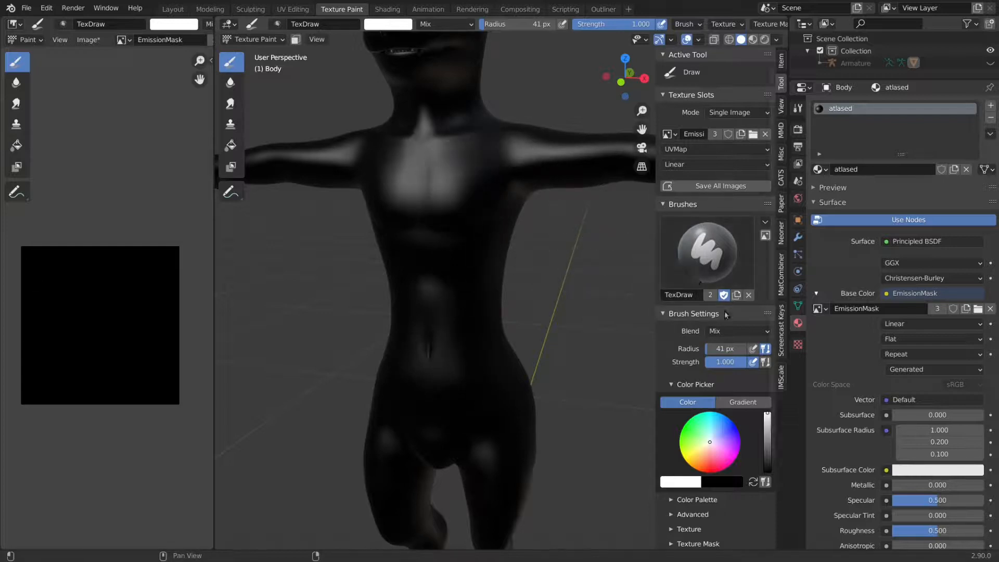
Expand the brush's Symmetry settings and turn on mirroring across the X axis.
{"action": "scroll", "coordinate": [718, 323], "scroll_direction": "down", "scroll_amount": 3}
{"action": "scroll", "coordinate": [712, 335], "scroll_direction": "down", "scroll_amount": 2}
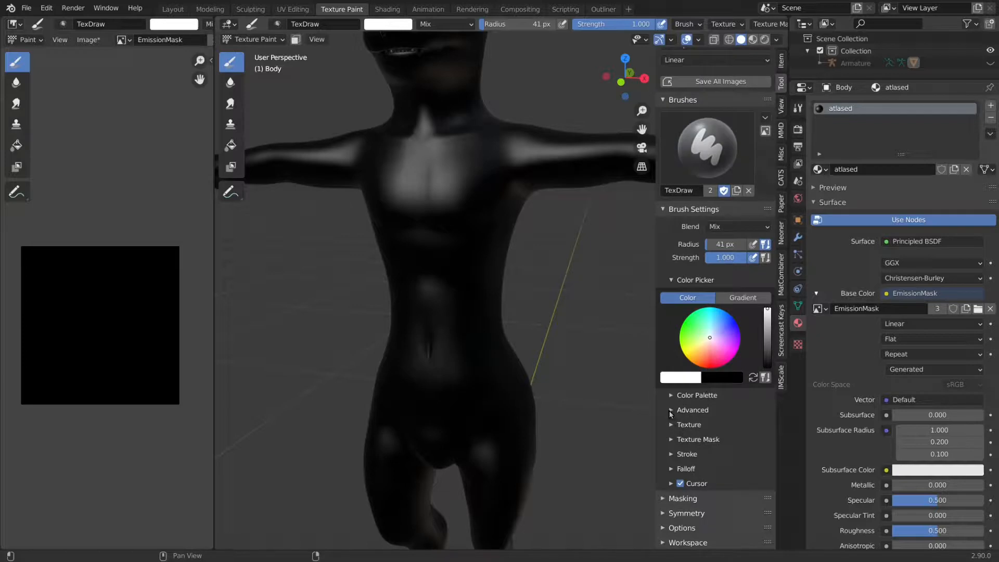
{"action": "left_click", "coordinate": [671, 411]}
{"action": "left_click", "coordinate": [671, 411]}
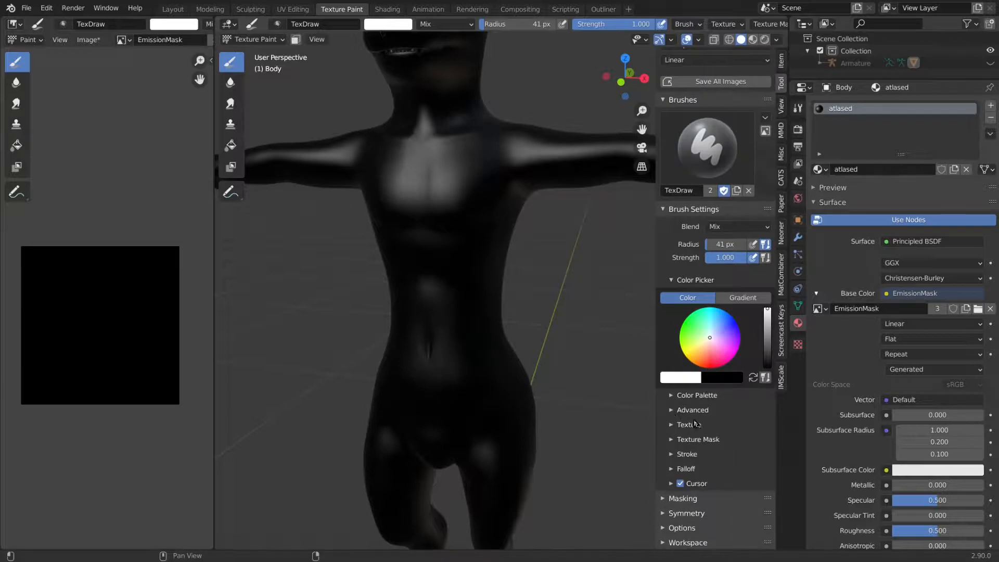
{"action": "left_click", "coordinate": [663, 514]}
{"action": "scroll", "coordinate": [696, 508], "scroll_direction": "down", "scroll_amount": 1}
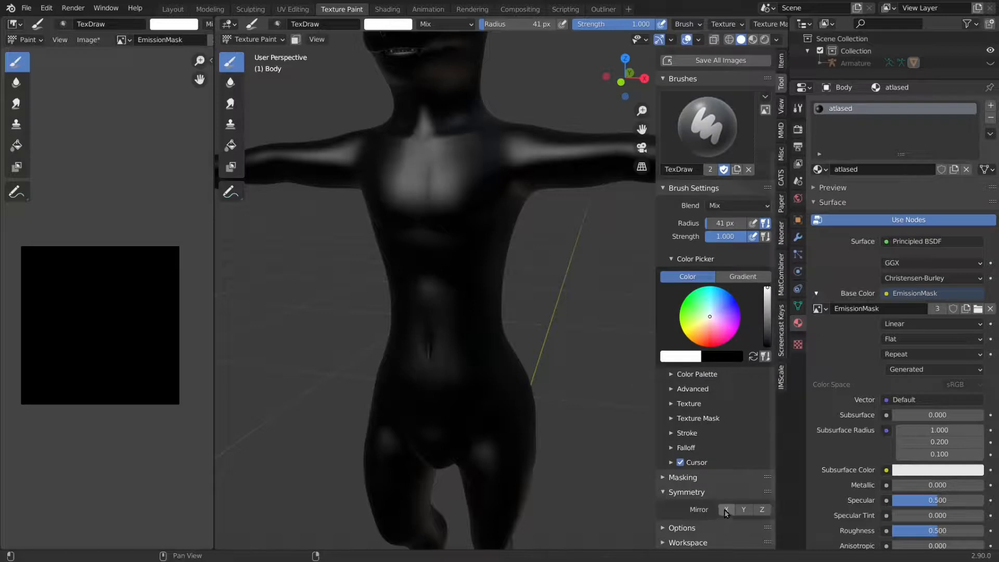
Try mirrored painting with a wavy stroke down the torso and a stroke on the arm, and undo the strokes.
{"action": "mouse_move", "coordinate": [476, 161]}
{"action": "left_mouse_down"}
{"action": "mouse_move", "coordinate": [461, 227]}
{"action": "mouse_move", "coordinate": [474, 295]}
{"action": "mouse_move", "coordinate": [454, 352]}
{"action": "mouse_move", "coordinate": [480, 400]}
{"action": "mouse_move", "coordinate": [467, 430]}
{"action": "left_mouse_up"}
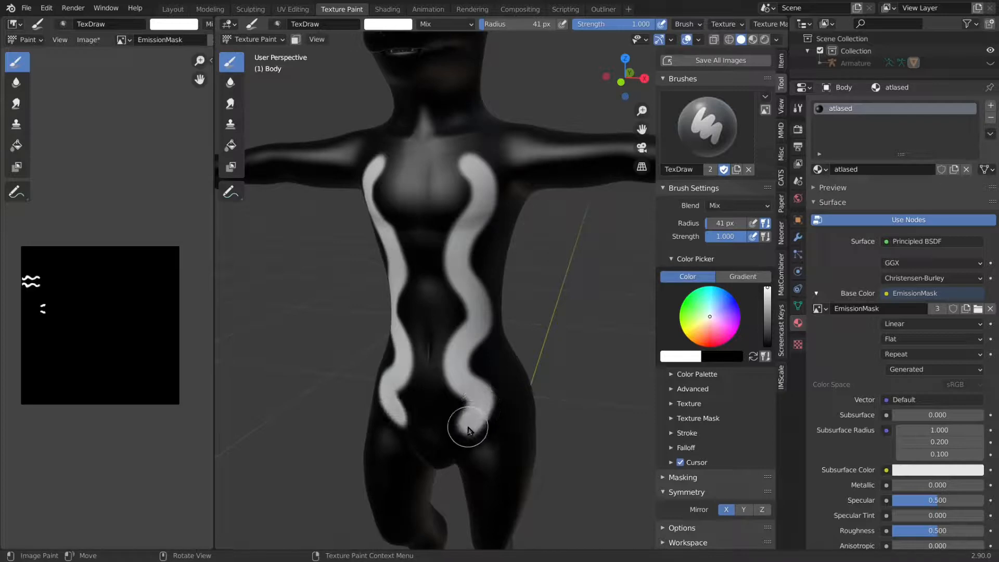
{"action": "scroll", "coordinate": [499, 202], "scroll_direction": "down", "scroll_amount": 5}
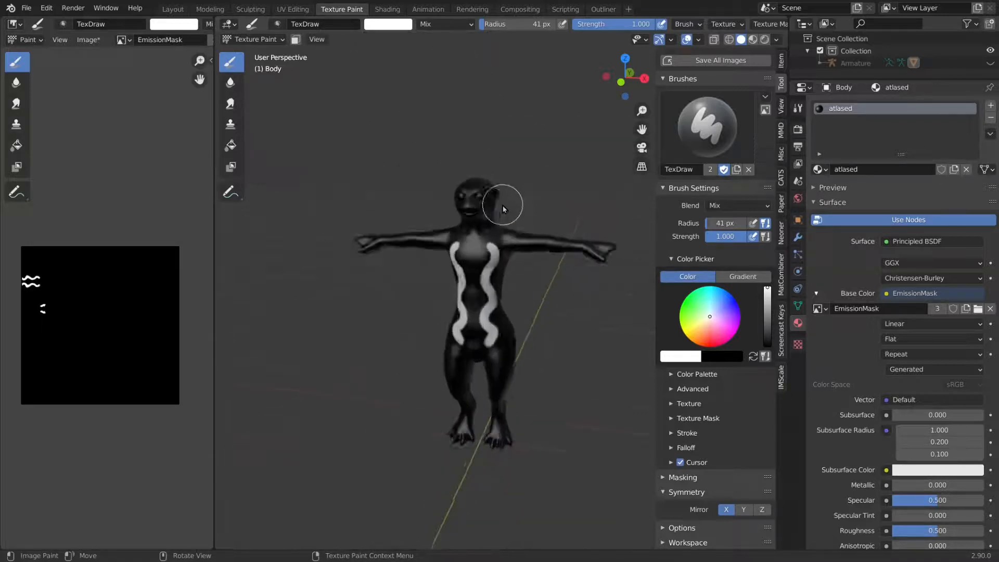
{"action": "scroll", "coordinate": [515, 223], "scroll_direction": "up", "scroll_amount": 5}
{"action": "middle_click_drag", "start_coordinate": [522, 217], "coordinate": [397, 312]}
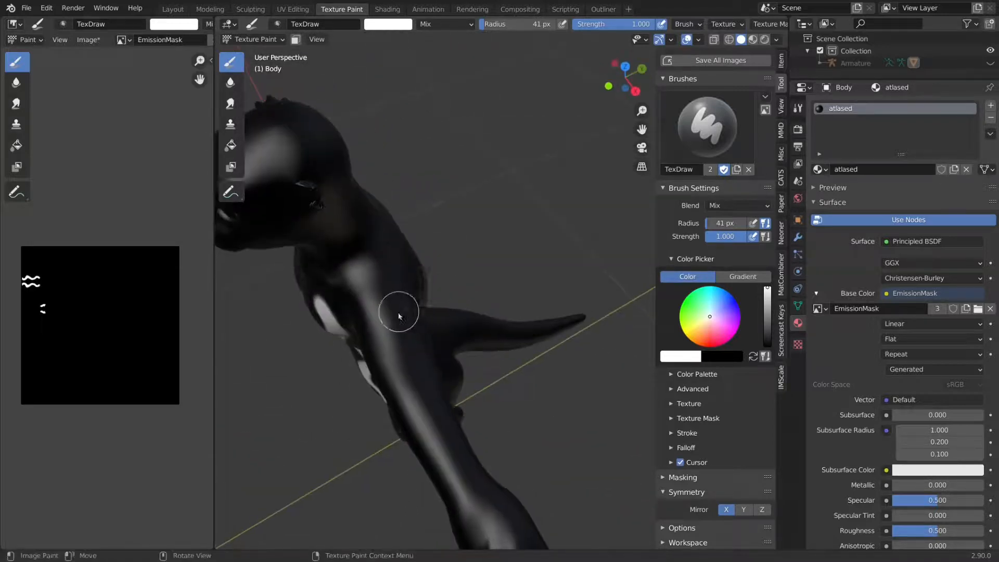
{"action": "left_click_drag", "start_coordinate": [397, 312], "coordinate": [419, 372]}
{"action": "mouse_move", "coordinate": [419, 372]}
{"action": "middle_mouse_down"}
{"action": "mouse_move", "coordinate": [519, 295]}
{"action": "mouse_move", "coordinate": [403, 273]}
{"action": "mouse_move", "coordinate": [447, 248]}
{"action": "middle_mouse_up"}
{"action": "key", "text": "ctrl+z"}
{"action": "key", "text": "ctrl+z"}
{"action": "key", "text": "ctrl+z"}
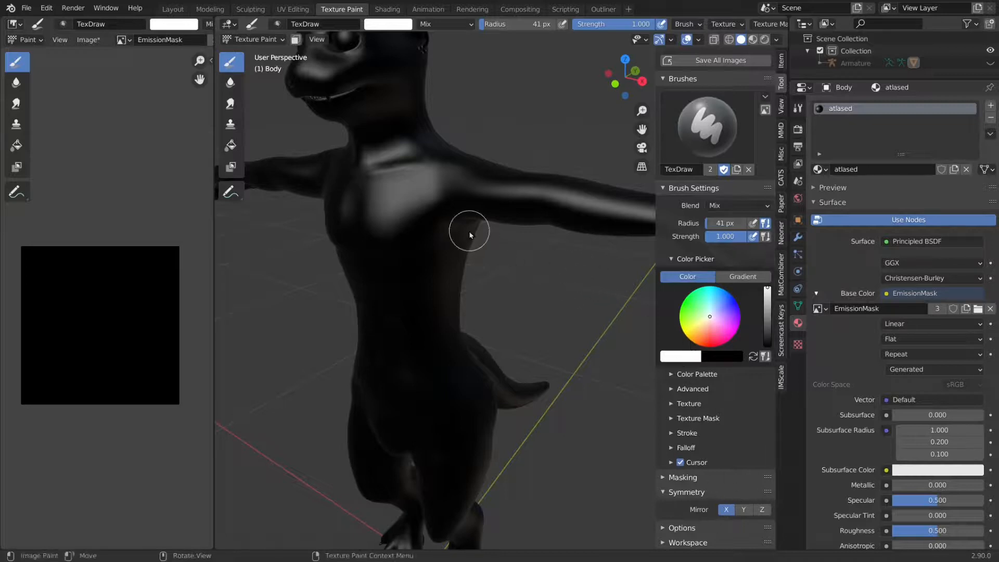
Look through the Options and Falloff settings, and expand the brush's Stroke settings.
{"action": "left_click", "coordinate": [668, 528]}
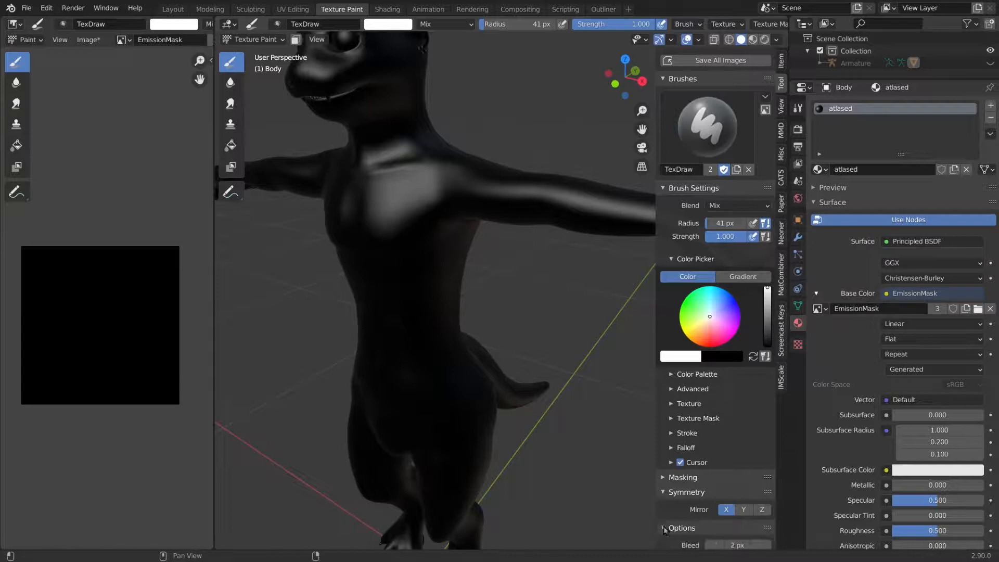
{"action": "scroll", "coordinate": [709, 494], "scroll_direction": "down", "scroll_amount": 4}
{"action": "left_click", "coordinate": [666, 448]}
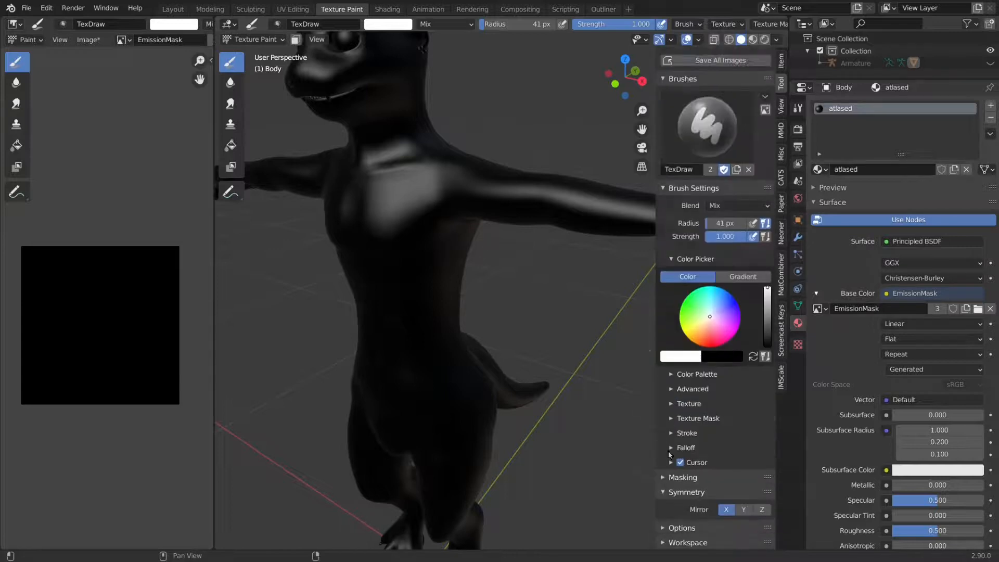
{"action": "left_click", "coordinate": [673, 433]}
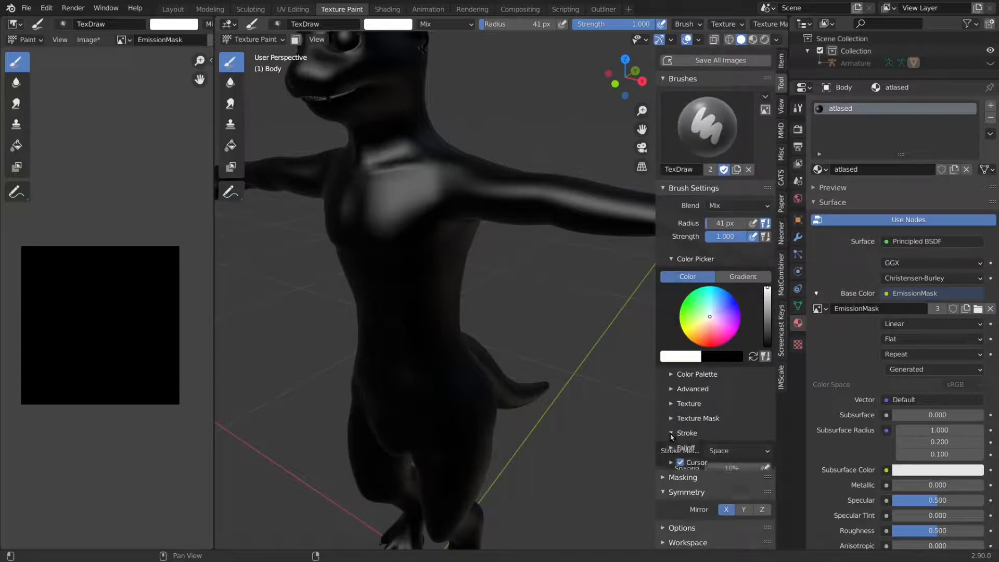
{"action": "scroll", "coordinate": [710, 398], "scroll_direction": "down", "scroll_amount": 5}
{"action": "scroll", "coordinate": [727, 407], "scroll_direction": "down", "scroll_amount": 1}
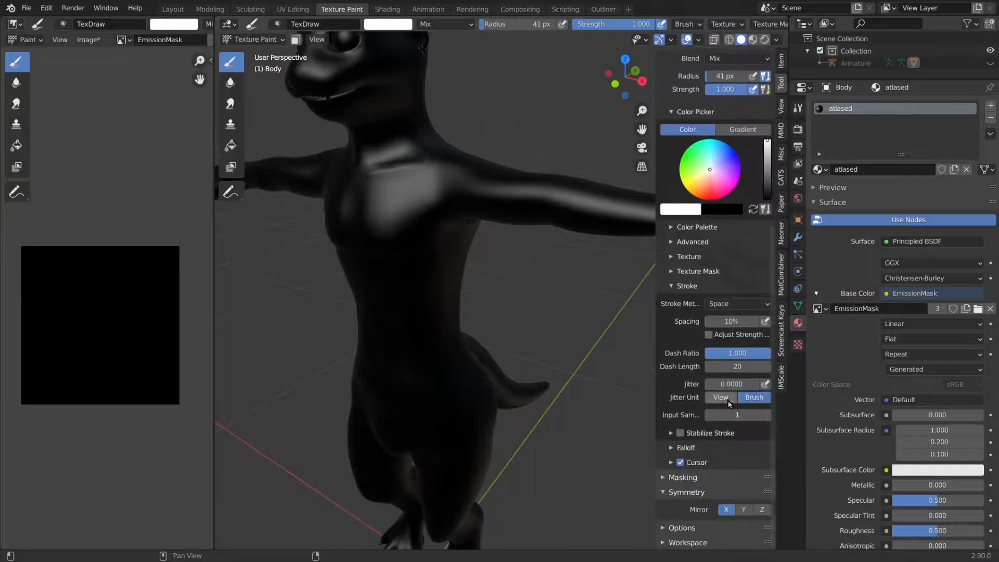
{"action": "scroll", "coordinate": [404, 242], "scroll_direction": "up", "scroll_amount": 2}
From the front orthographic view, paint mirrored freehand strokes over the chest and abdomen, and undo them all.
{"action": "key", "text": "KP_1"}
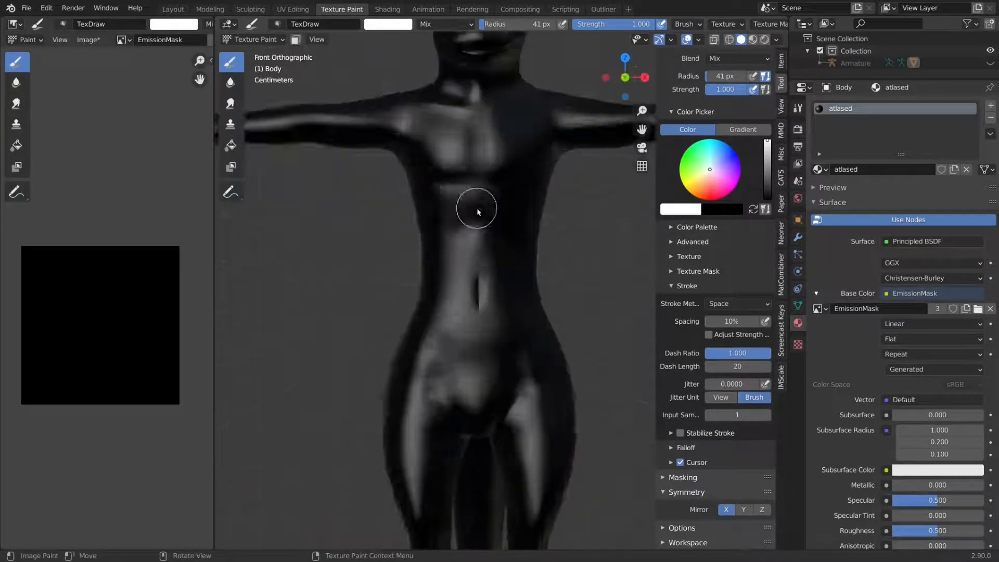
{"action": "scroll", "coordinate": [483, 197], "scroll_direction": "up", "scroll_amount": 5}
{"action": "middle_click_drag", "start_coordinate": [493, 188], "coordinate": [437, 339], "text": "shift"}
{"action": "mouse_move", "coordinate": [486, 167]}
{"action": "left_mouse_down"}
{"action": "mouse_move", "coordinate": [479, 161]}
{"action": "mouse_move", "coordinate": [446, 239]}
{"action": "mouse_move", "coordinate": [457, 359]}
{"action": "mouse_move", "coordinate": [450, 501]}
{"action": "mouse_move", "coordinate": [434, 530]}
{"action": "left_mouse_up"}
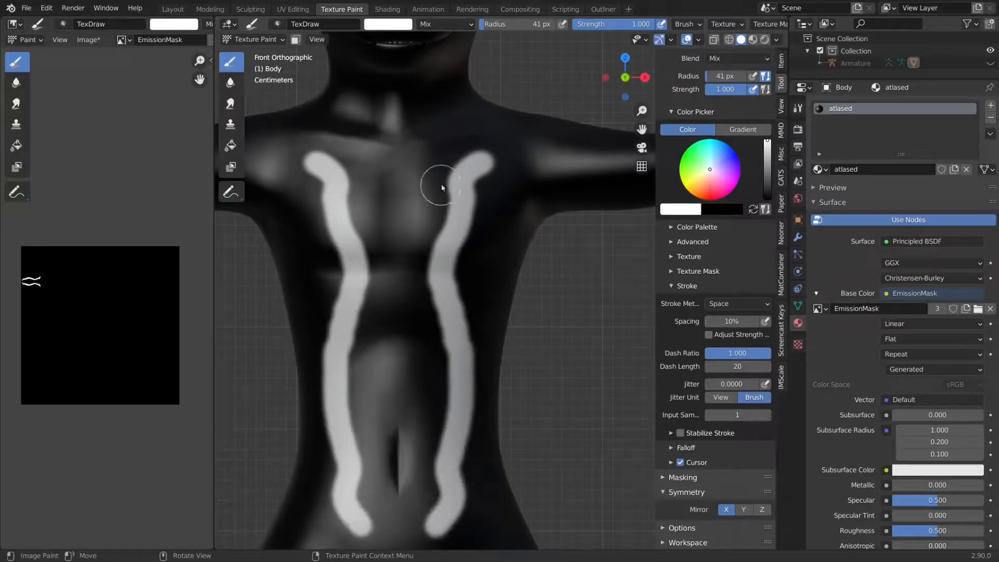
{"action": "mouse_move", "coordinate": [477, 156]}
{"action": "left_mouse_down"}
{"action": "mouse_move", "coordinate": [412, 88]}
{"action": "mouse_move", "coordinate": [415, 130]}
{"action": "mouse_move", "coordinate": [454, 155]}
{"action": "mouse_move", "coordinate": [414, 269]}
{"action": "mouse_move", "coordinate": [427, 211]}
{"action": "left_mouse_up"}
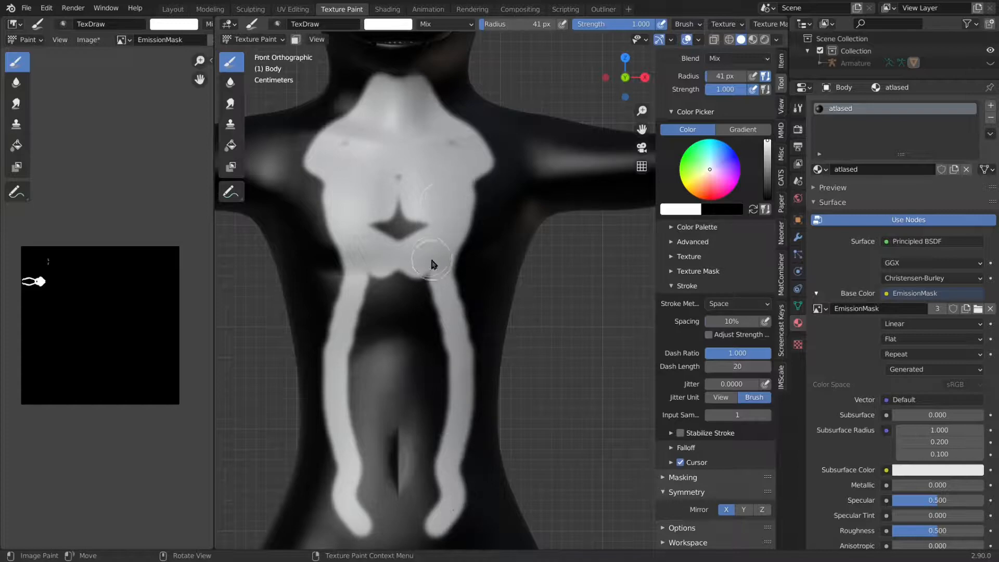
{"action": "left_click_drag", "start_coordinate": [445, 298], "coordinate": [458, 405]}
{"action": "key", "text": "ctrl+z"}
{"action": "key", "text": "ctrl+z"}
{"action": "key", "text": "ctrl+z"}
{"action": "key", "text": "ctrl+z"}
{"action": "key", "text": "ctrl+z"}
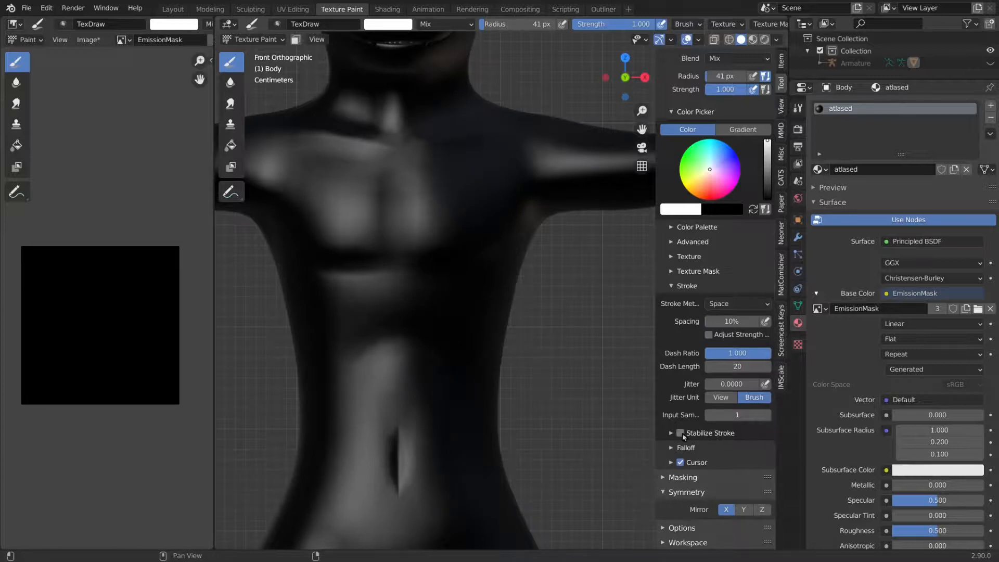
Try Stabilize Stroke by painting mirrored curved strokes down the torso, and undo the strokes.
{"action": "mouse_move", "coordinate": [432, 132]}
{"action": "left_mouse_down"}
{"action": "mouse_move", "coordinate": [453, 152]}
{"action": "mouse_move", "coordinate": [473, 209]}
{"action": "mouse_move", "coordinate": [466, 257]}
{"action": "mouse_move", "coordinate": [415, 296]}
{"action": "mouse_move", "coordinate": [404, 363]}
{"action": "mouse_move", "coordinate": [455, 400]}
{"action": "mouse_move", "coordinate": [480, 457]}
{"action": "mouse_move", "coordinate": [389, 526]}
{"action": "left_mouse_up"}
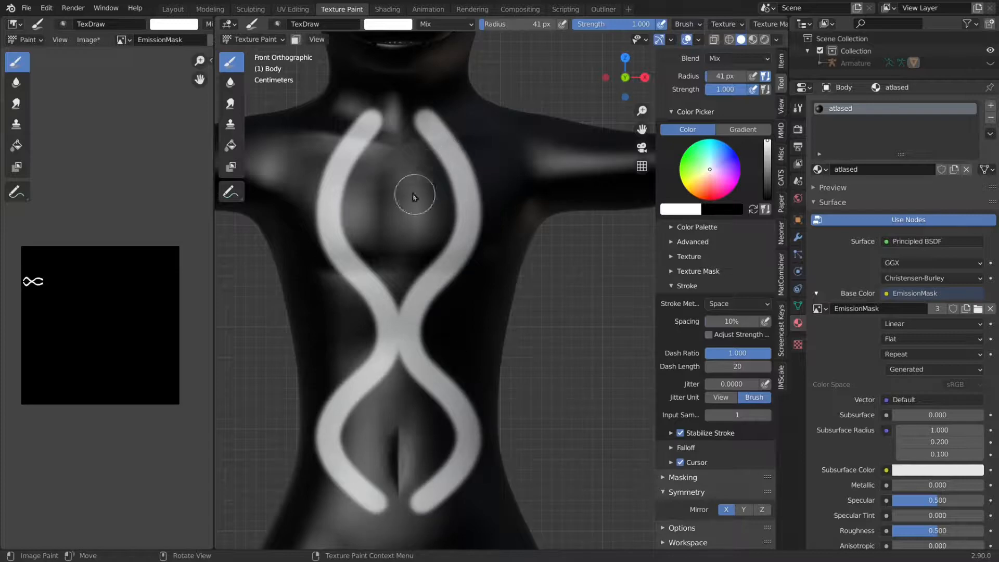
{"action": "left_click_drag", "start_coordinate": [394, 180], "coordinate": [413, 211]}
{"action": "mouse_move", "coordinate": [413, 210]}
{"action": "left_mouse_down"}
{"action": "mouse_move", "coordinate": [463, 210]}
{"action": "mouse_move", "coordinate": [481, 272]}
{"action": "mouse_move", "coordinate": [470, 331]}
{"action": "mouse_move", "coordinate": [434, 401]}
{"action": "mouse_move", "coordinate": [441, 472]}
{"action": "mouse_move", "coordinate": [494, 532]}
{"action": "left_mouse_up"}
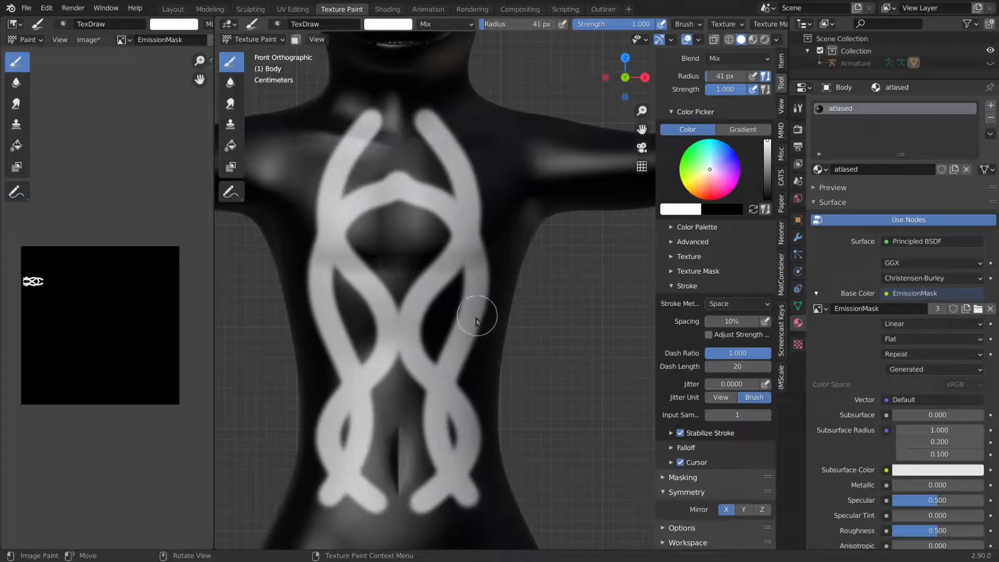
{"action": "key", "text": "ctrl+z"}
{"action": "key", "text": "ctrl+z"}
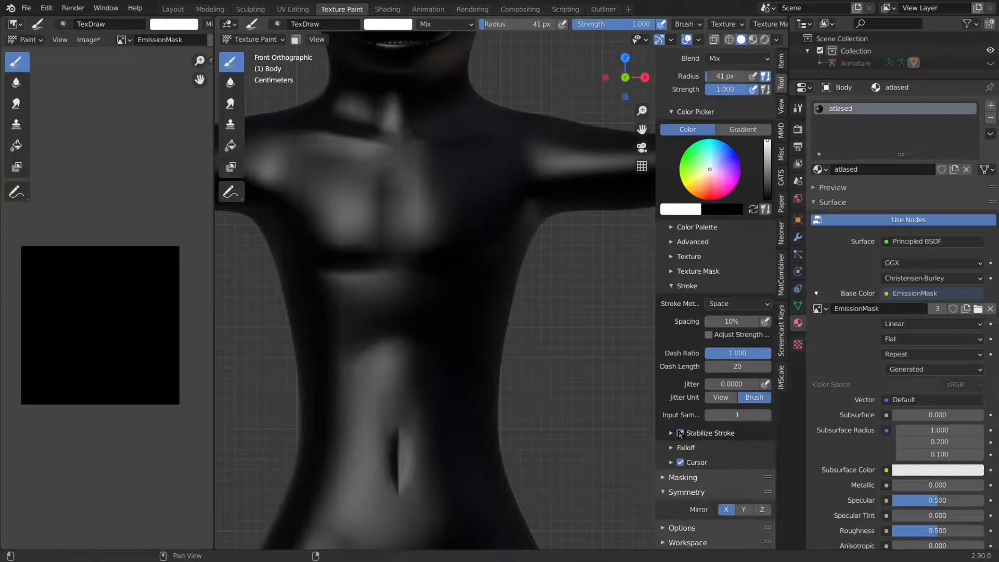
Turn off Stabilize Stroke and paint the character's nose white.
{"action": "scroll", "coordinate": [385, 251], "scroll_direction": "down", "scroll_amount": 3}
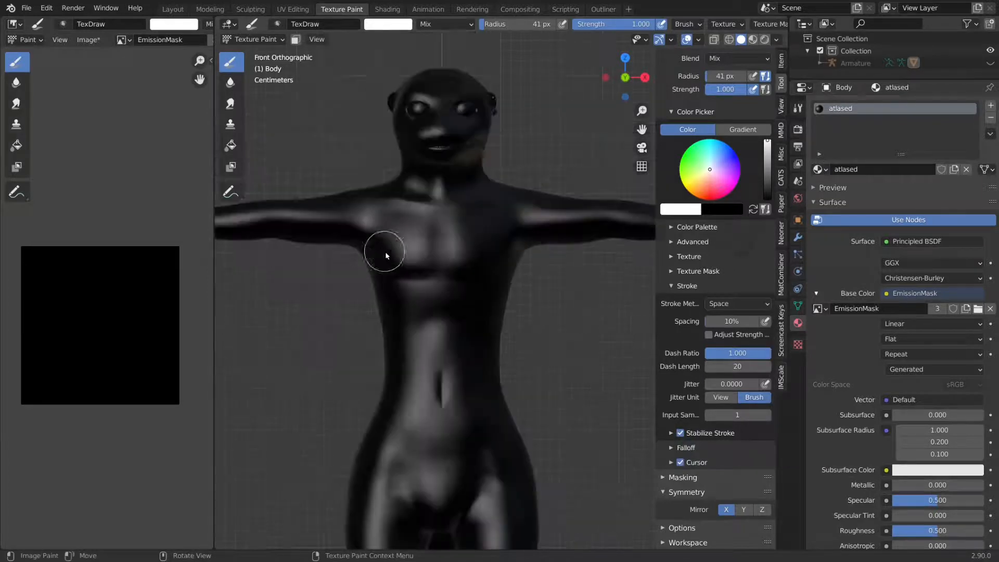
{"action": "scroll", "coordinate": [495, 231], "scroll_direction": "up", "scroll_amount": 4}
{"action": "middle_click_drag", "start_coordinate": [495, 230], "coordinate": [517, 324]}
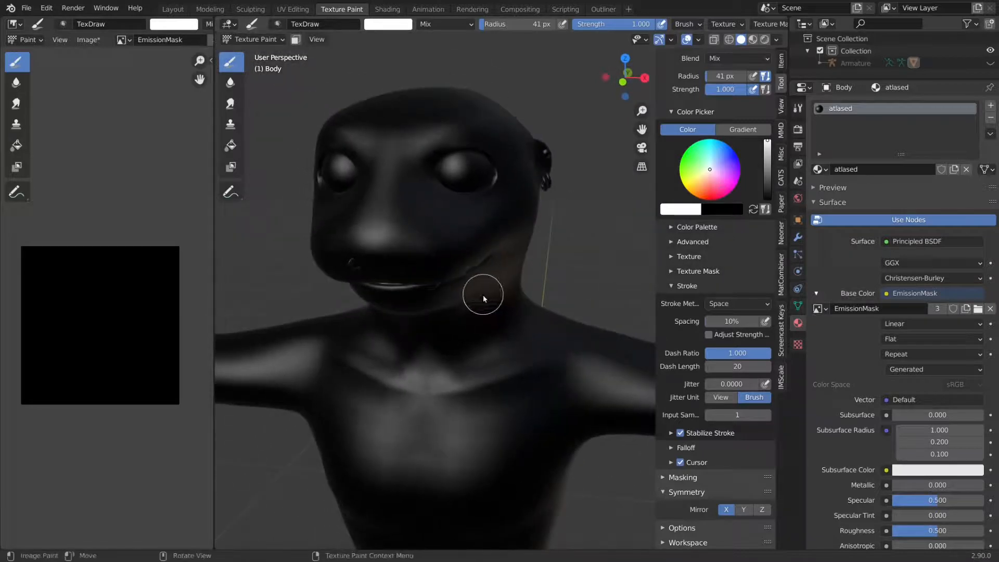
{"action": "middle_click_drag", "start_coordinate": [446, 272], "coordinate": [441, 265]}
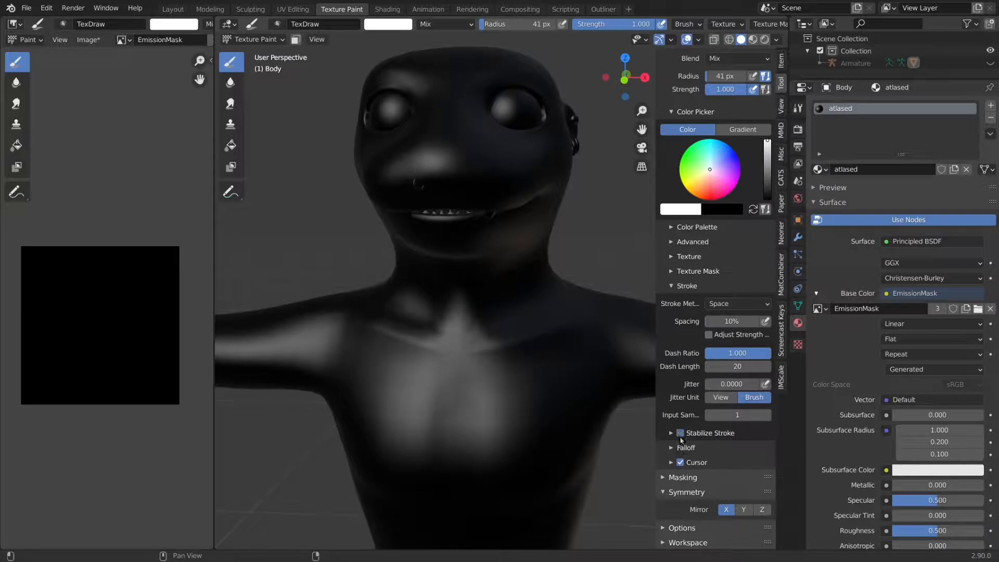
{"action": "mouse_move", "coordinate": [448, 166]}
{"action": "left_mouse_down"}
{"action": "mouse_move", "coordinate": [430, 174]}
{"action": "mouse_move", "coordinate": [421, 166]}
{"action": "mouse_move", "coordinate": [451, 176]}
{"action": "left_mouse_up"}
Turn off X mirroring and paint a white dot on each side of the chest.
{"action": "scroll", "coordinate": [516, 250], "scroll_direction": "down", "scroll_amount": 4}
{"action": "scroll", "coordinate": [517, 252], "scroll_direction": "up", "scroll_amount": 2}
{"action": "mouse_move", "coordinate": [522, 262]}
{"action": "middle_mouse_down", "text": "shift"}
{"action": "mouse_move", "coordinate": [497, 242]}
{"action": "mouse_move", "coordinate": [467, 263]}
{"action": "mouse_move", "coordinate": [473, 258]}
{"action": "middle_mouse_up", "text": "shift"}
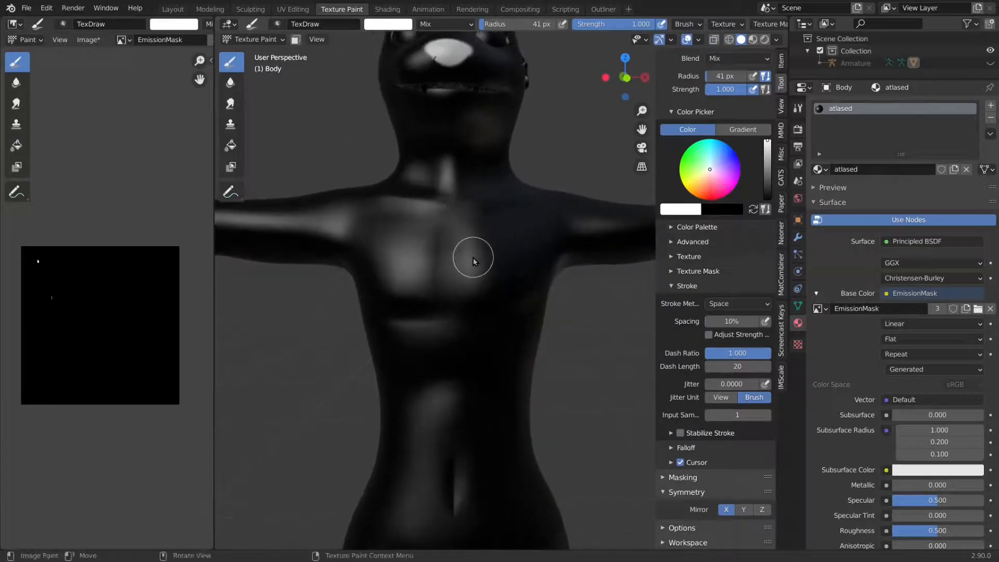
{"action": "left_click", "coordinate": [725, 510]}
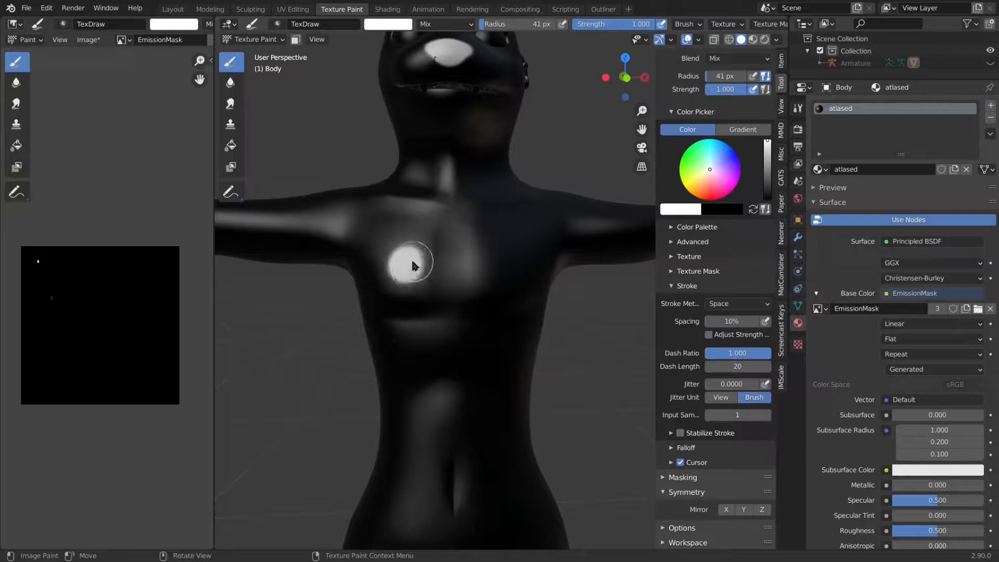
{"action": "left_click", "coordinate": [476, 260]}
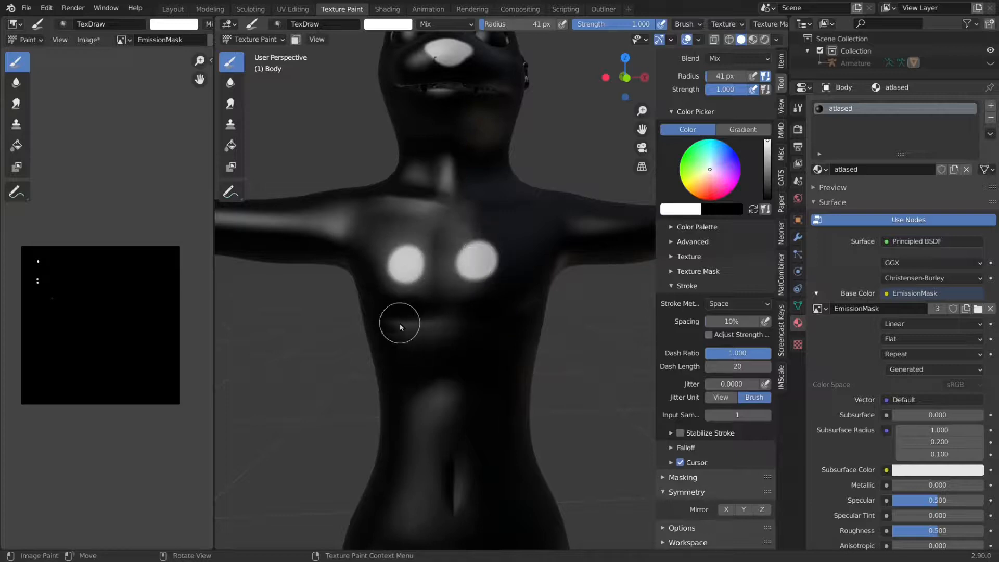
Paint a wavy white mouth across the torso beneath the two chest dots.
{"action": "mouse_move", "coordinate": [400, 327]}
{"action": "left_mouse_down"}
{"action": "mouse_move", "coordinate": [392, 328]}
{"action": "mouse_move", "coordinate": [477, 339]}
{"action": "mouse_move", "coordinate": [498, 312]}
{"action": "left_mouse_up"}
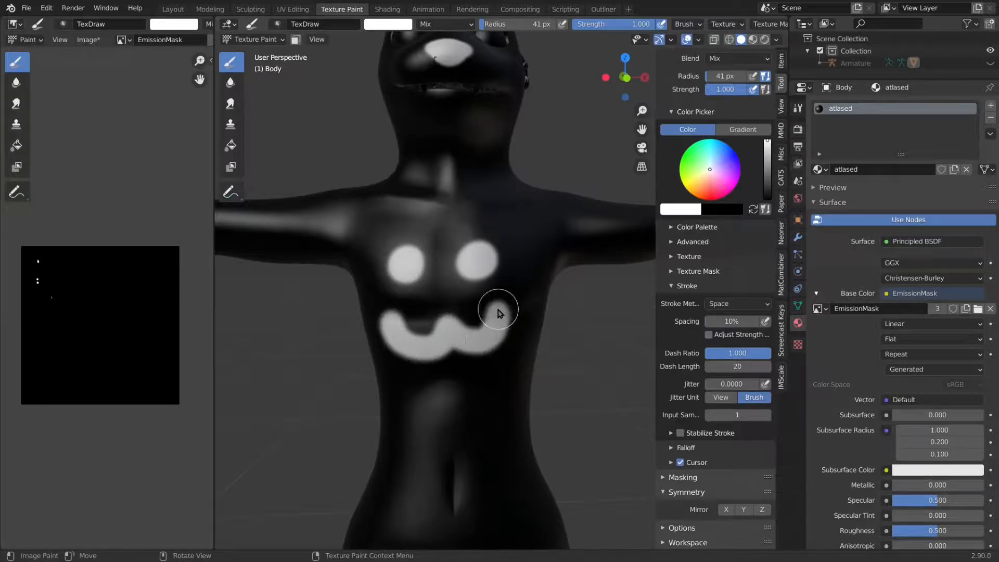
Try painting a wavy white stroke along the character's left arm without mirroring.
{"action": "scroll", "coordinate": [513, 328], "scroll_direction": "down", "scroll_amount": 5}
{"action": "mouse_move", "coordinate": [513, 327]}
{"action": "middle_mouse_down"}
{"action": "mouse_move", "coordinate": [342, 315]}
{"action": "mouse_move", "coordinate": [443, 301]}
{"action": "mouse_move", "coordinate": [473, 283]}
{"action": "mouse_move", "coordinate": [553, 329]}
{"action": "mouse_move", "coordinate": [453, 330]}
{"action": "mouse_move", "coordinate": [424, 292]}
{"action": "middle_mouse_up"}
{"action": "scroll", "coordinate": [482, 308], "scroll_direction": "up", "scroll_amount": 4}
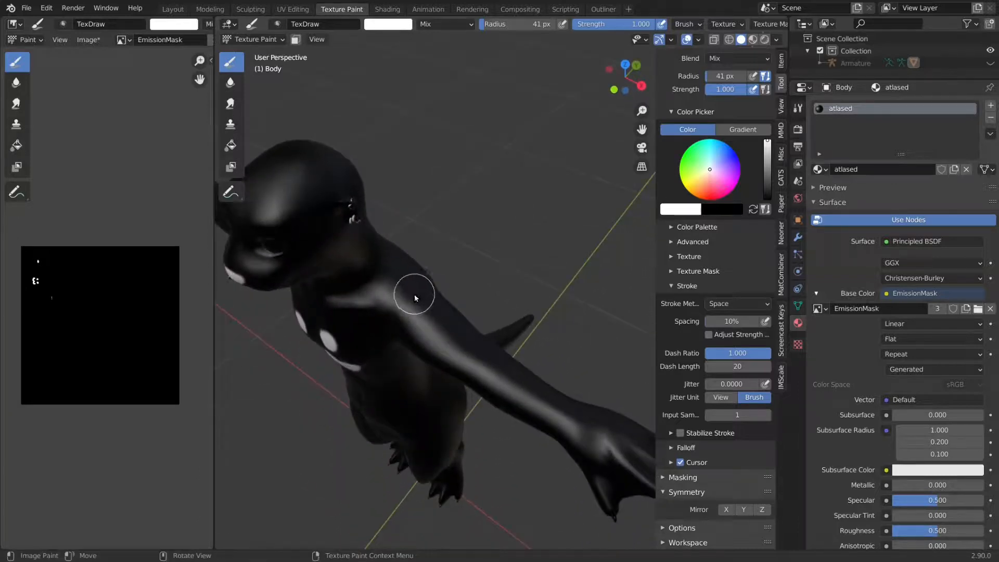
{"action": "left_click_drag", "start_coordinate": [414, 294], "coordinate": [528, 385]}
{"action": "mouse_move", "coordinate": [528, 385]}
{"action": "middle_mouse_down"}
{"action": "mouse_move", "coordinate": [430, 350]}
{"action": "mouse_move", "coordinate": [486, 342]}
{"action": "mouse_move", "coordinate": [379, 334]}
{"action": "middle_mouse_up"}
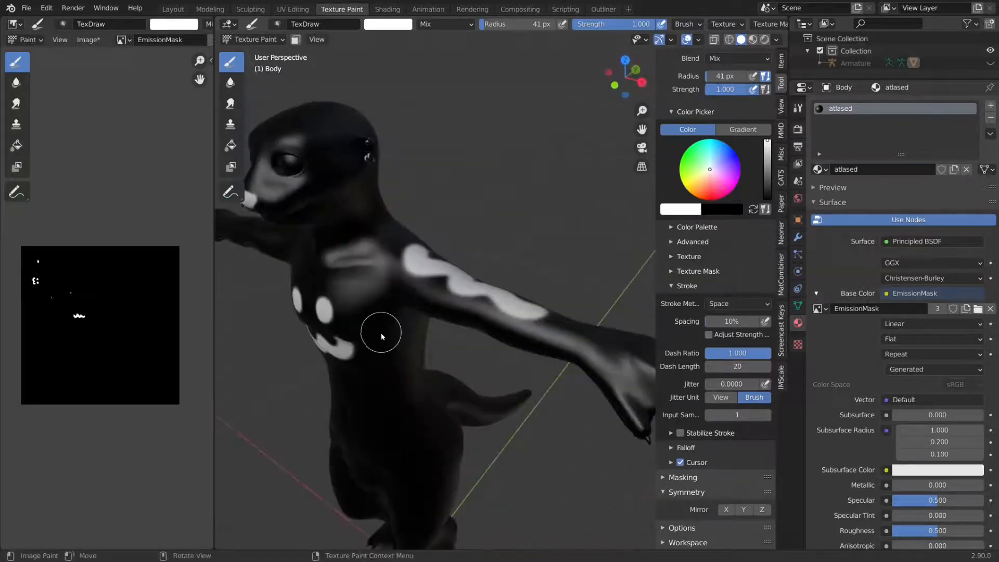
Turn on X mirroring and paint a wavy white stroke along the top of both arms.
{"action": "left_click", "coordinate": [724, 510]}
{"action": "middle_click_drag", "start_coordinate": [448, 327], "coordinate": [397, 292]}
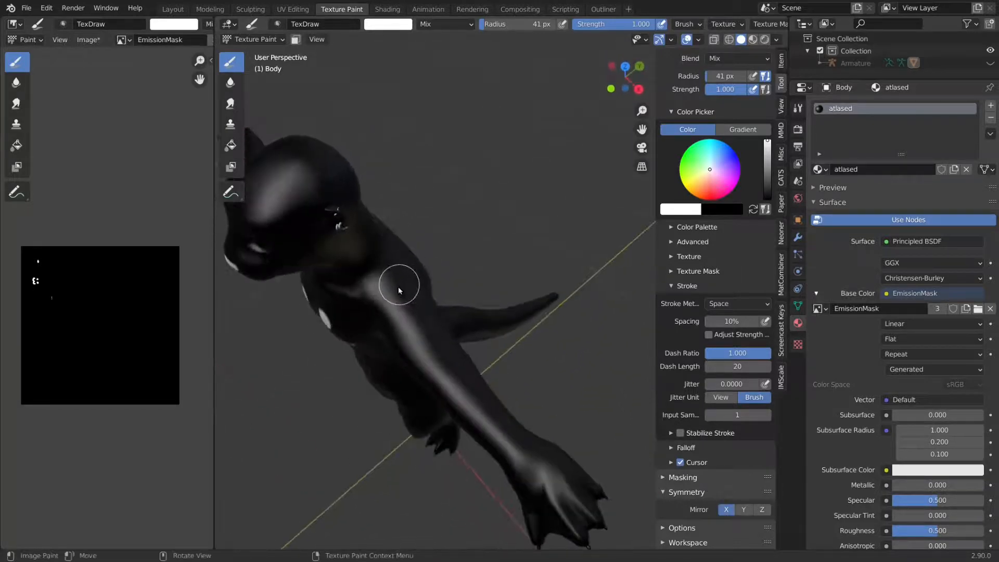
{"action": "left_click_drag", "start_coordinate": [398, 289], "coordinate": [465, 412]}
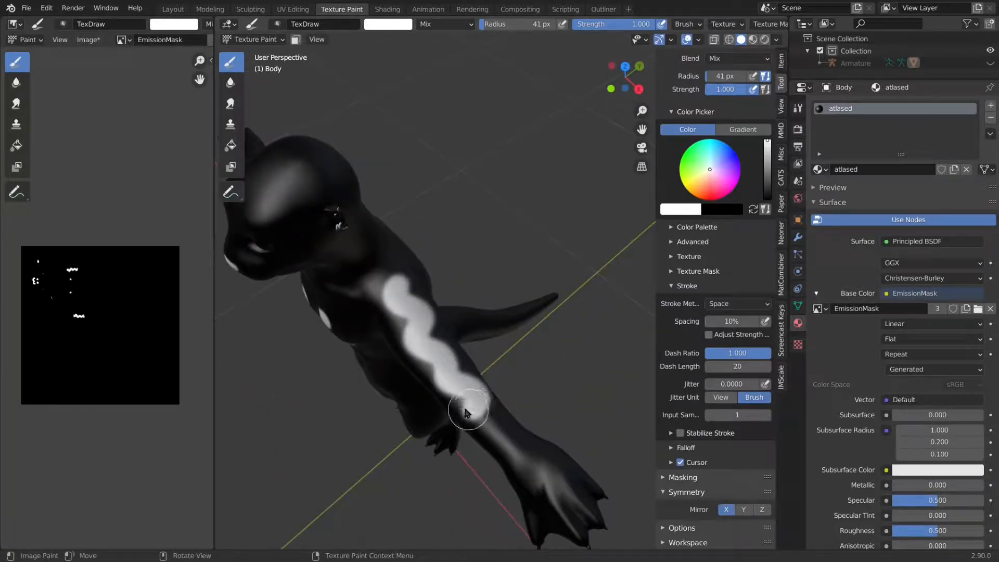
Set the brush radius to 146 px and paint a large white spot on top of the character's head.
{"action": "mouse_move", "coordinate": [466, 413]}
{"action": "middle_mouse_down"}
{"action": "mouse_move", "coordinate": [491, 341]}
{"action": "mouse_move", "coordinate": [520, 319]}
{"action": "mouse_move", "coordinate": [511, 322]}
{"action": "middle_mouse_up"}
{"action": "middle_click_drag", "start_coordinate": [406, 326], "coordinate": [478, 326], "text": "shift"}
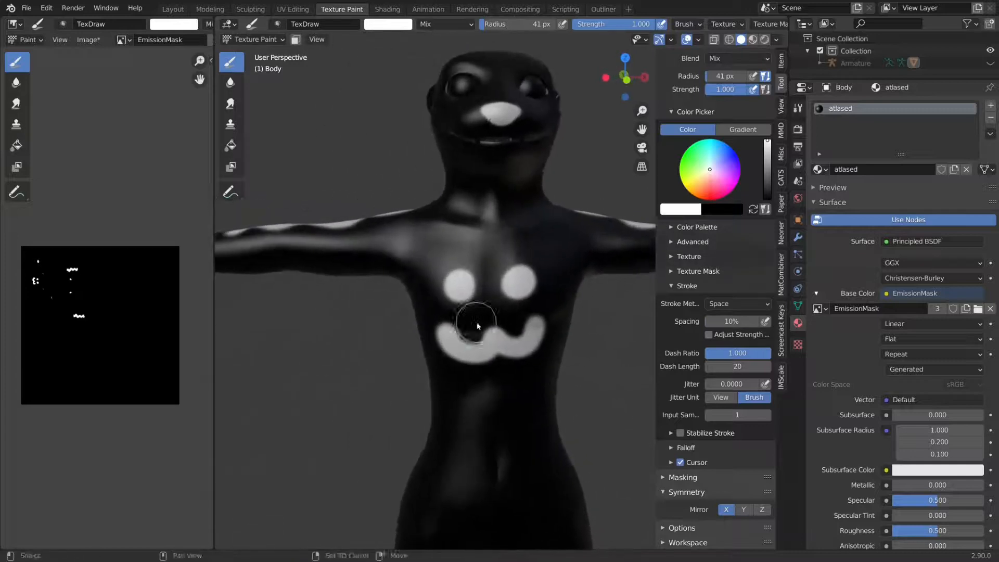
{"action": "scroll", "coordinate": [478, 326], "scroll_direction": "up", "scroll_amount": 5}
{"action": "scroll", "coordinate": [477, 324], "scroll_direction": "down", "scroll_amount": 3}
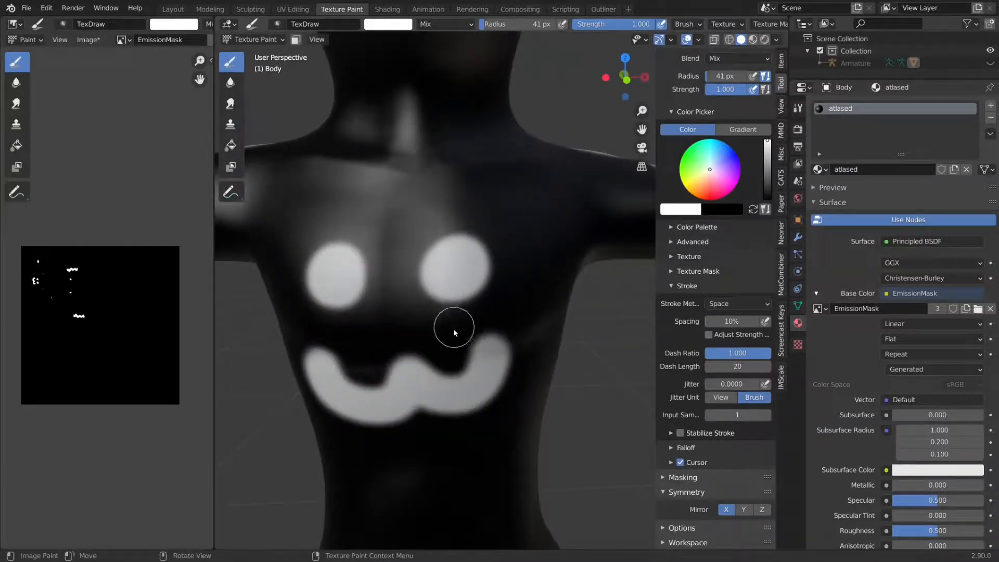
{"action": "key", "text": "f"}
{"action": "left_click", "coordinate": [492, 327]}
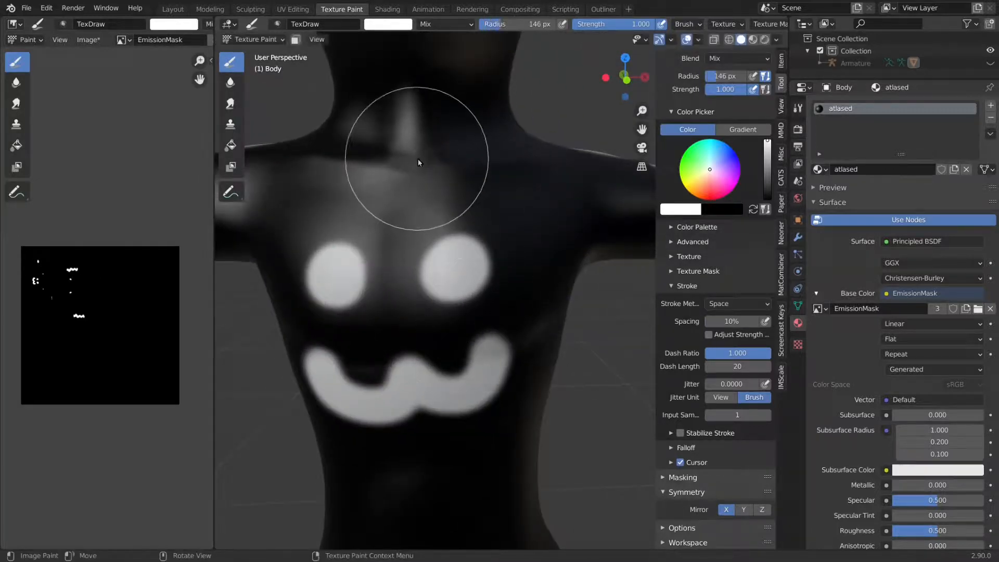
{"action": "scroll", "coordinate": [424, 193], "scroll_direction": "down", "scroll_amount": 4}
{"action": "middle_click_drag", "start_coordinate": [431, 194], "coordinate": [446, 330]}
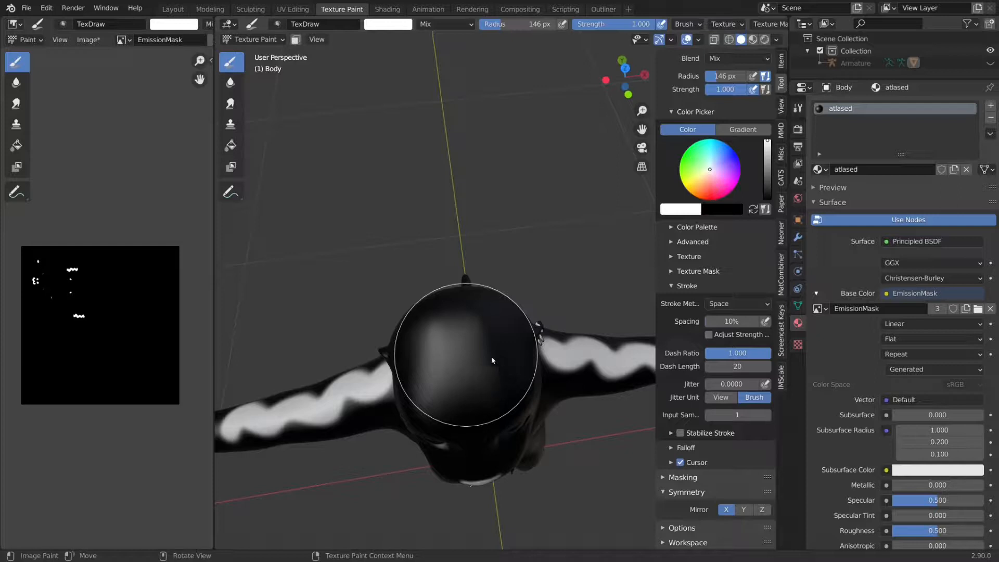
{"action": "left_click", "coordinate": [466, 355]}
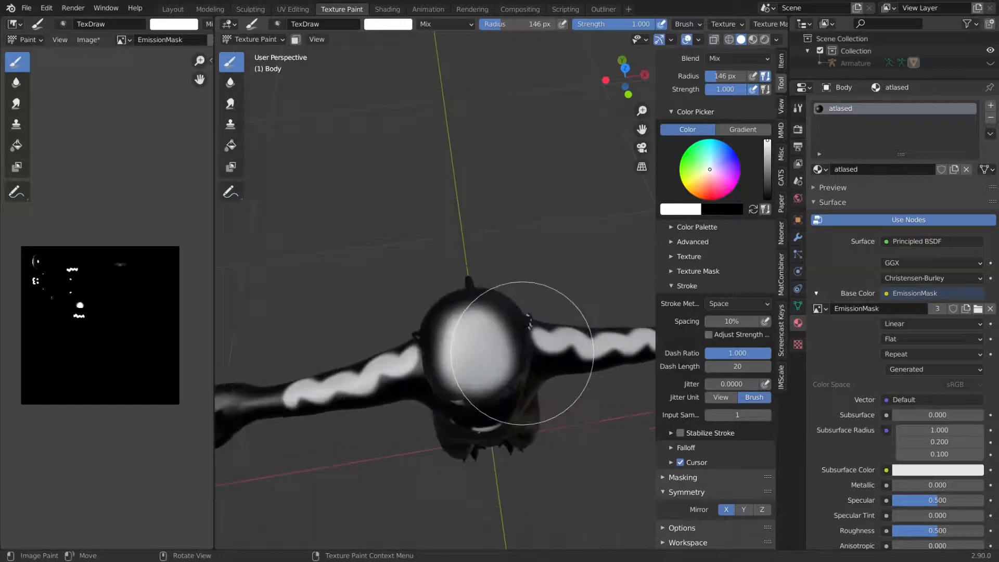
Set the brush radius to 14 px and turn on Stabilize Stroke.
{"action": "middle_click_drag", "start_coordinate": [517, 375], "coordinate": [483, 293]}
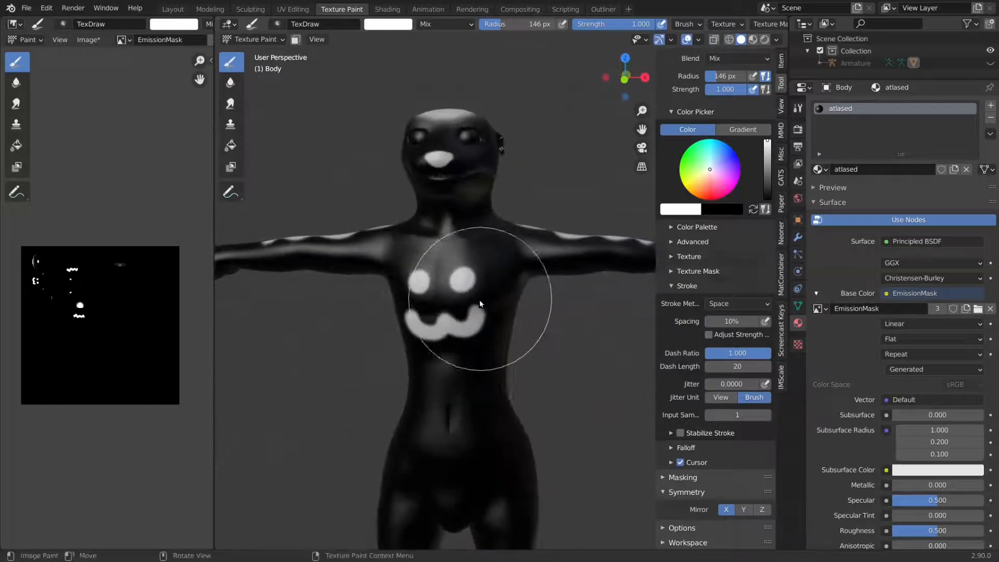
{"action": "scroll", "coordinate": [464, 311], "scroll_direction": "up", "scroll_amount": 3}
{"action": "mouse_move", "coordinate": [467, 340]}
{"action": "middle_mouse_down", "text": "shift"}
{"action": "mouse_move", "coordinate": [512, 171]}
{"action": "mouse_move", "coordinate": [495, 275]}
{"action": "mouse_move", "coordinate": [395, 270]}
{"action": "mouse_move", "coordinate": [448, 252]}
{"action": "mouse_move", "coordinate": [489, 264]}
{"action": "middle_mouse_up", "text": "shift"}
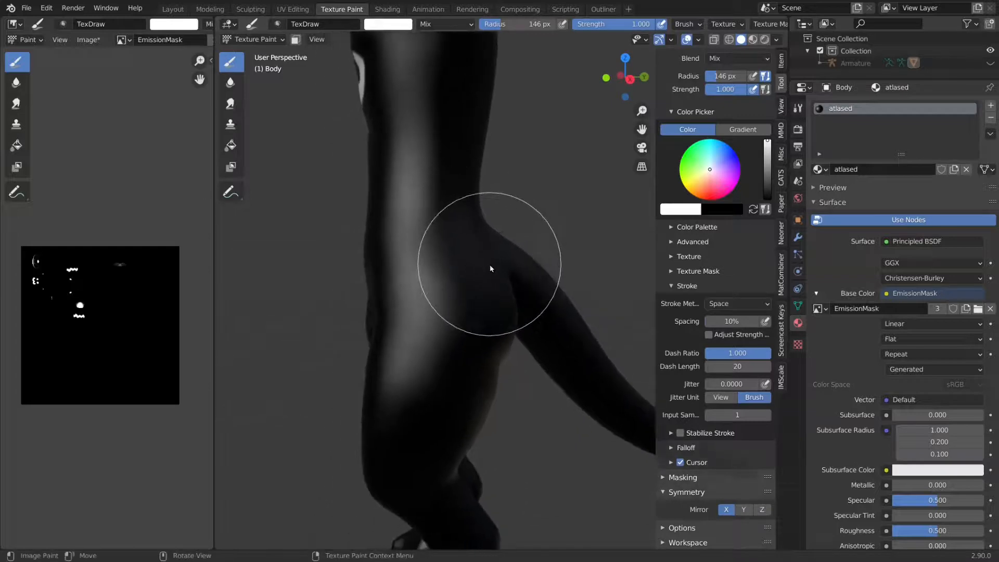
{"action": "key", "text": "f"}
{"action": "left_click", "coordinate": [423, 260]}
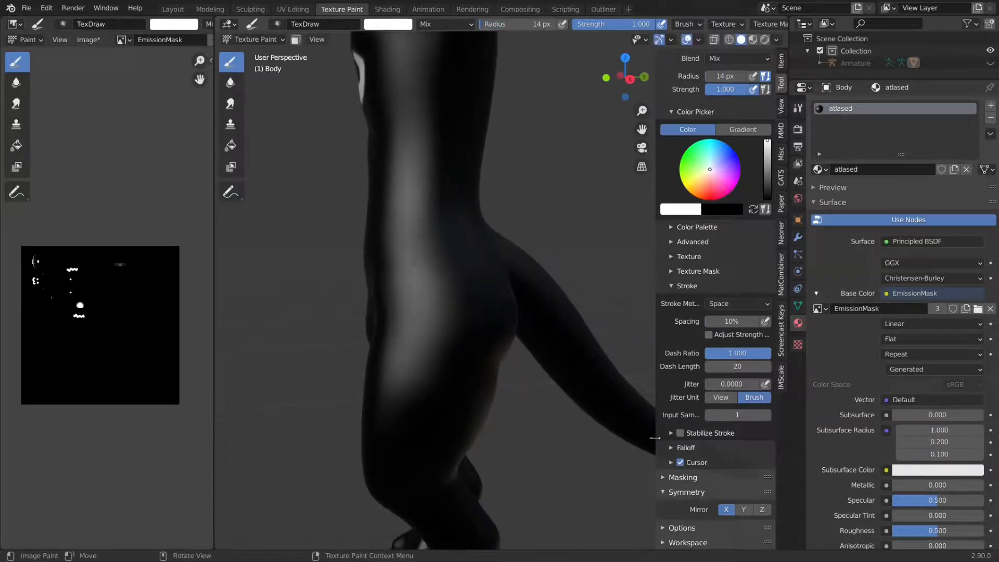
{"action": "left_click", "coordinate": [680, 433]}
From the right orthographic view, paint two mirrored S-shaped white curves down the side of the waist and hip.
{"action": "key", "text": "KP_3"}
{"action": "mouse_move", "coordinate": [450, 175]}
{"action": "middle_mouse_down", "text": "shift"}
{"action": "mouse_move", "coordinate": [477, 243]}
{"action": "mouse_move", "coordinate": [451, 249]}
{"action": "mouse_move", "coordinate": [477, 269]}
{"action": "middle_mouse_up", "text": "shift"}
{"action": "scroll", "coordinate": [468, 242], "scroll_direction": "up", "scroll_amount": 3}
{"action": "mouse_move", "coordinate": [460, 151]}
{"action": "left_mouse_down"}
{"action": "mouse_move", "coordinate": [446, 156]}
{"action": "mouse_move", "coordinate": [435, 240]}
{"action": "mouse_move", "coordinate": [484, 285]}
{"action": "mouse_move", "coordinate": [460, 368]}
{"action": "mouse_move", "coordinate": [423, 390]}
{"action": "left_mouse_up"}
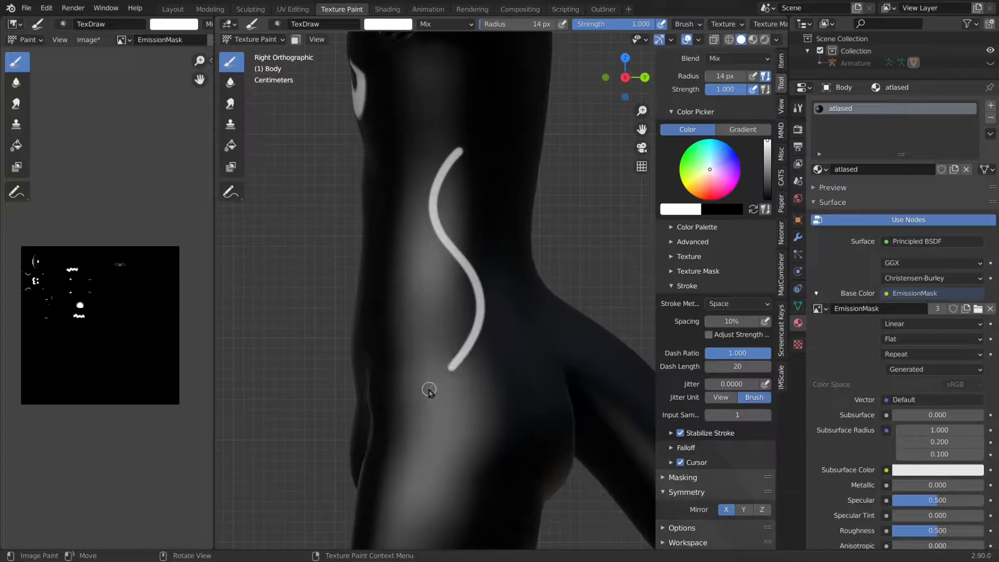
{"action": "mouse_move", "coordinate": [434, 260]}
{"action": "left_mouse_down"}
{"action": "mouse_move", "coordinate": [453, 328]}
{"action": "mouse_move", "coordinate": [393, 395]}
{"action": "mouse_move", "coordinate": [415, 452]}
{"action": "mouse_move", "coordinate": [434, 463]}
{"action": "left_mouse_up"}
Try painting small white rings at the hip and upper side with Stabilize Stroke, and undo them.
{"action": "mouse_move", "coordinate": [435, 391]}
{"action": "left_mouse_down"}
{"action": "mouse_move", "coordinate": [442, 423]}
{"action": "mouse_move", "coordinate": [476, 416]}
{"action": "mouse_move", "coordinate": [466, 369]}
{"action": "mouse_move", "coordinate": [441, 360]}
{"action": "mouse_move", "coordinate": [425, 425]}
{"action": "left_mouse_up"}
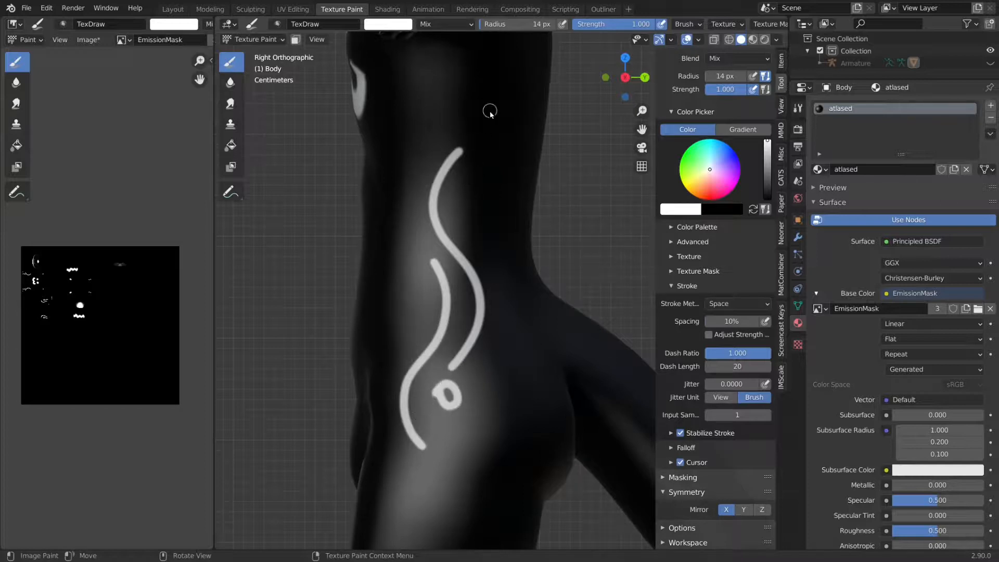
{"action": "mouse_move", "coordinate": [488, 102]}
{"action": "left_mouse_down"}
{"action": "mouse_move", "coordinate": [468, 116]}
{"action": "mouse_move", "coordinate": [510, 152]}
{"action": "mouse_move", "coordinate": [533, 100]}
{"action": "mouse_move", "coordinate": [498, 78]}
{"action": "mouse_move", "coordinate": [455, 107]}
{"action": "left_mouse_up"}
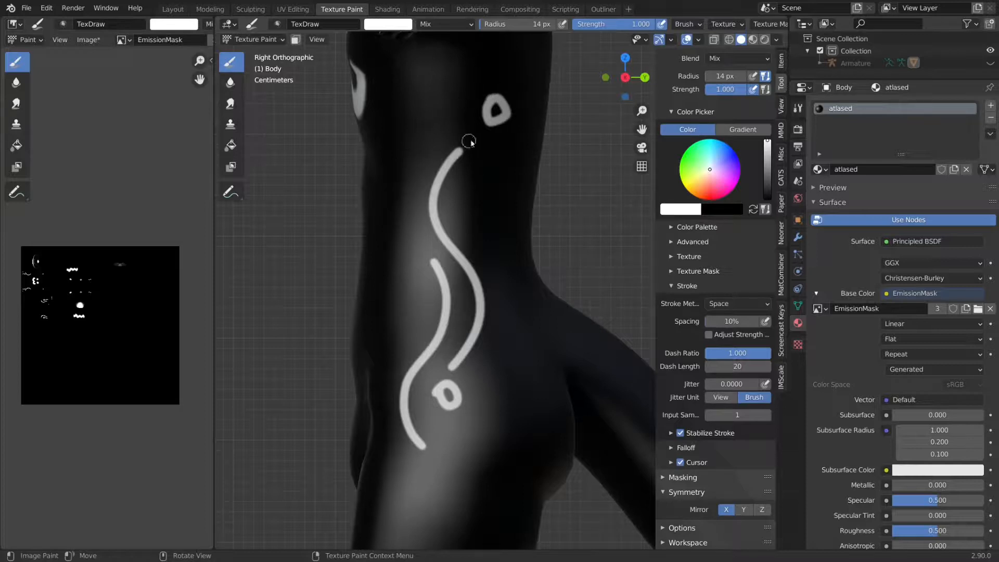
{"action": "key", "text": "ctrl+z"}
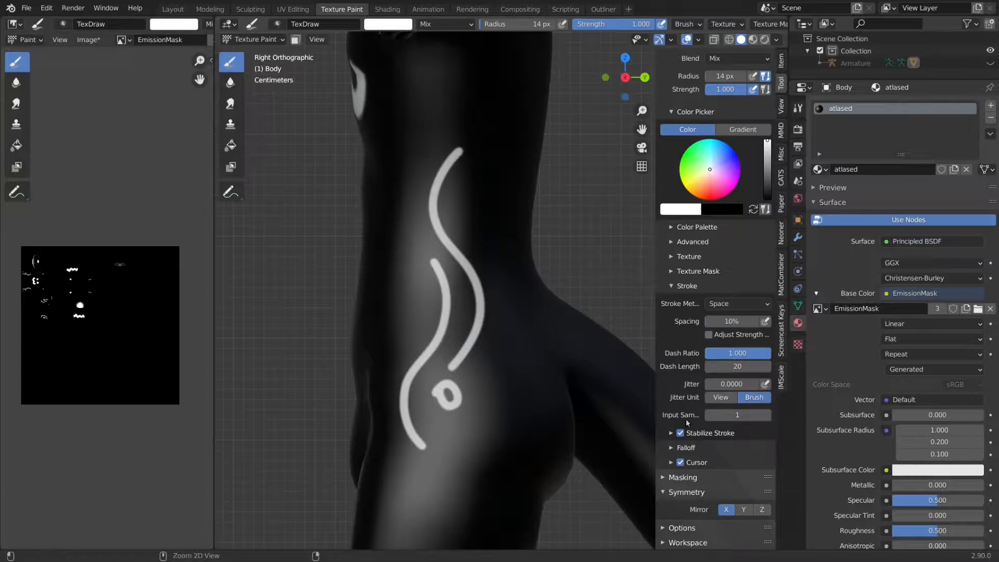
{"action": "key", "text": "ctrl+z"}
Turn off Stabilize Stroke and paint three white dots beside the hip curve, enlarging the brush radius to 23 px.
{"action": "left_click", "coordinate": [684, 435]}
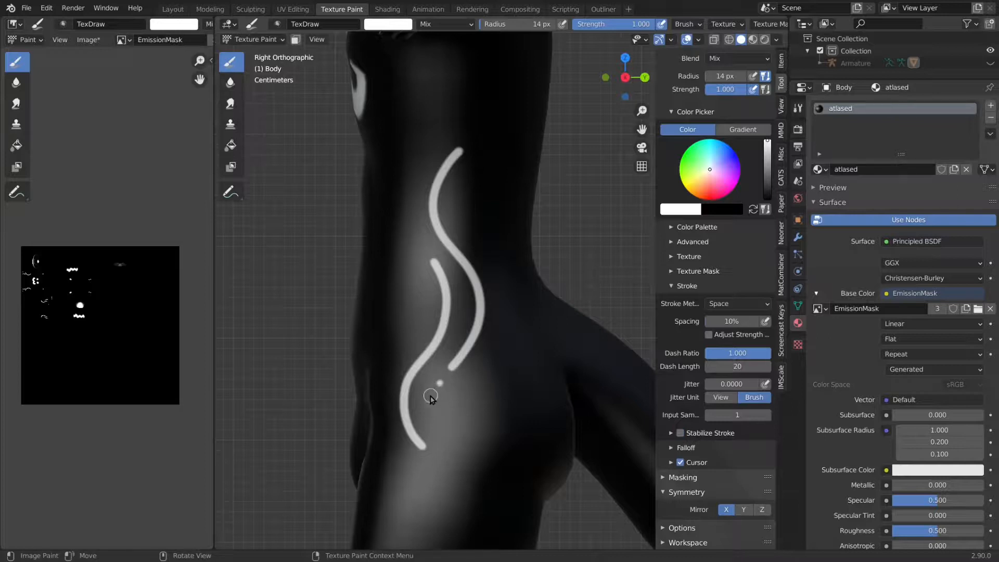
{"action": "left_click", "coordinate": [440, 383]}
{"action": "key", "text": "f"}
{"action": "left_click", "coordinate": [455, 406]}
{"action": "left_click", "coordinate": [426, 397]}
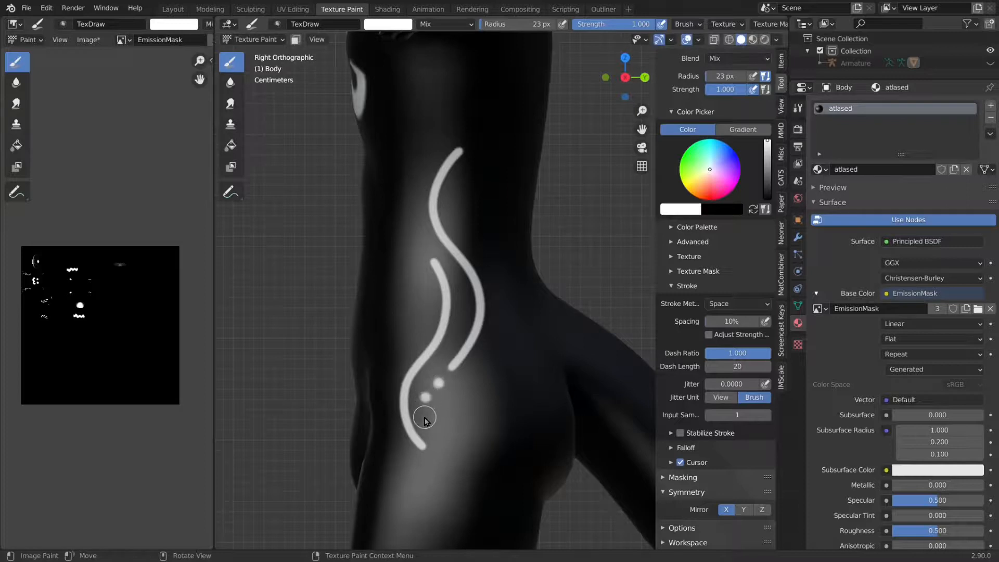
{"action": "left_click", "coordinate": [424, 417]}
Paint three white dots in a column at the waist, above the front side curve.
{"action": "left_click", "coordinate": [419, 240]}
{"action": "left_click", "coordinate": [417, 226]}
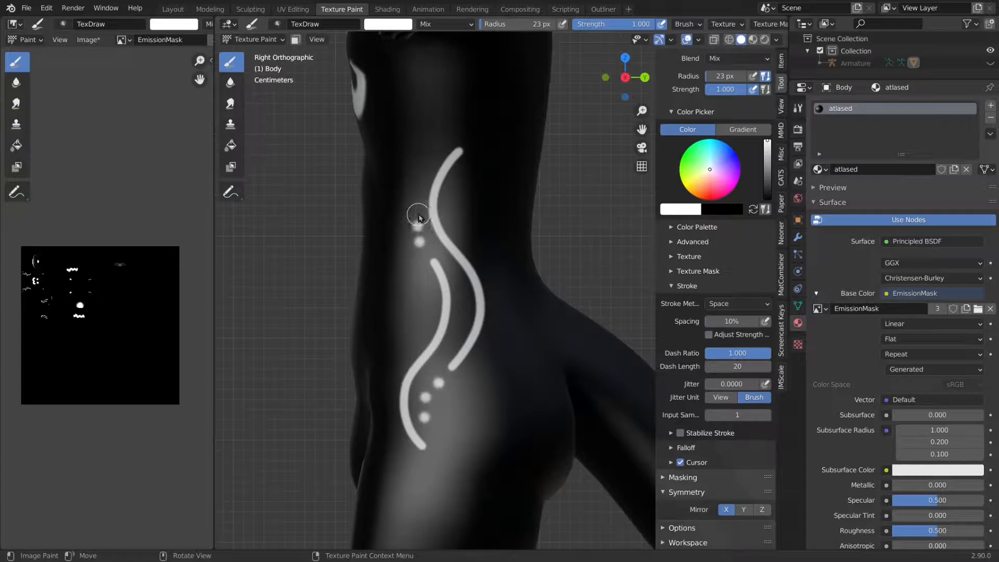
{"action": "left_click", "coordinate": [415, 207]}
Swap the brush colour to black and set the brush radius to 39 px.
{"action": "mouse_move", "coordinate": [437, 332]}
{"action": "middle_mouse_down"}
{"action": "mouse_move", "coordinate": [540, 355]}
{"action": "mouse_move", "coordinate": [655, 361]}
{"action": "middle_mouse_up"}
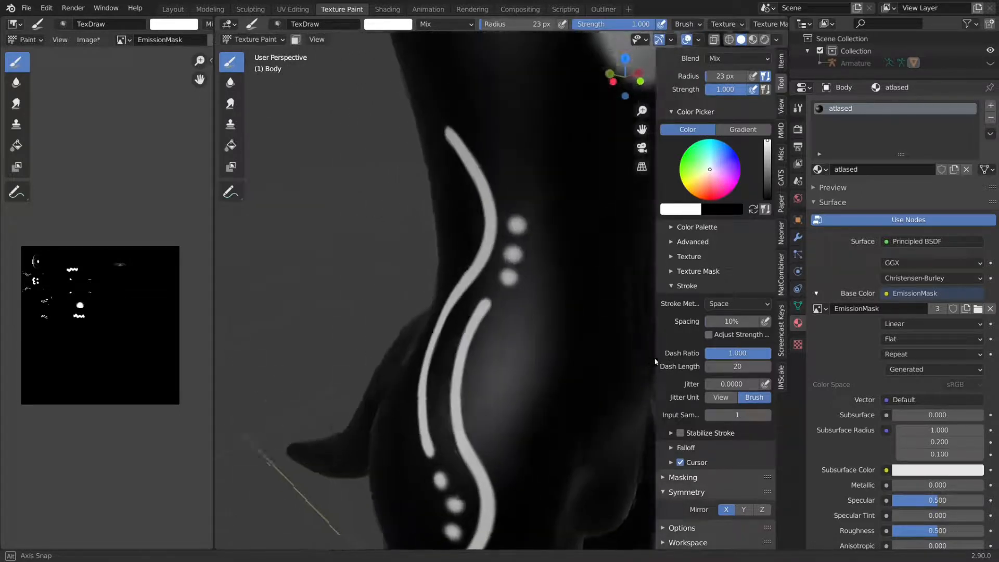
{"action": "scroll", "coordinate": [592, 354], "scroll_direction": "down", "scroll_amount": 4}
{"action": "middle_click_drag", "start_coordinate": [577, 360], "coordinate": [460, 359]}
{"action": "scroll", "coordinate": [468, 356], "scroll_direction": "up", "scroll_amount": 5}
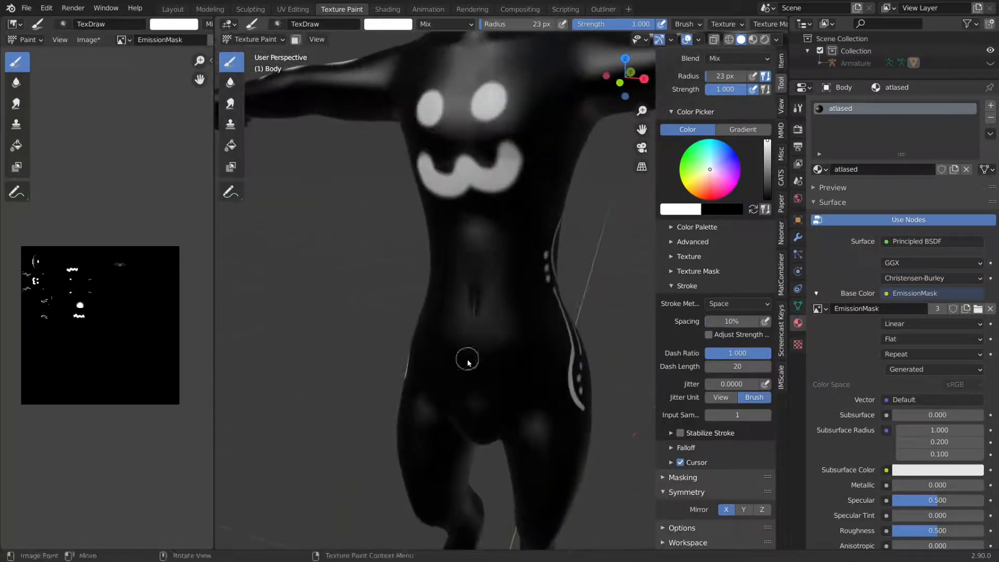
{"action": "middle_click_drag", "start_coordinate": [531, 247], "coordinate": [537, 314], "text": "shift"}
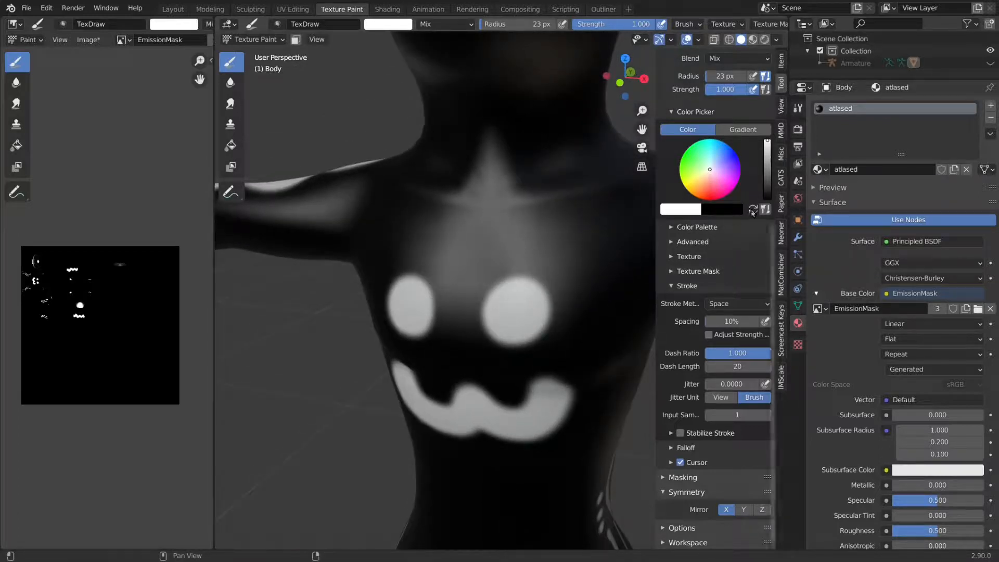
{"action": "key", "text": "x"}
{"action": "mouse_move", "coordinate": [526, 276]}
{"action": "left_mouse_down"}
{"action": "mouse_move", "coordinate": [486, 307]}
{"action": "mouse_move", "coordinate": [524, 286]}
{"action": "left_mouse_up"}
{"action": "key", "text": "ctrl+z"}
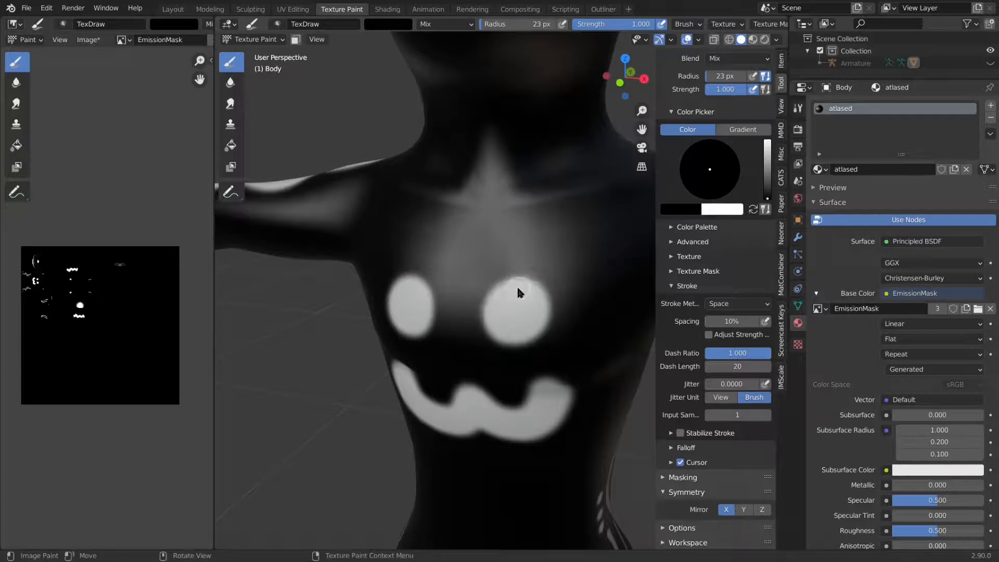
{"action": "key", "text": "f"}
{"action": "left_click", "coordinate": [561, 295]}
Try cutting off the tops of the chest dots with slanted black strokes while mirroring is on, and undo the strokes.
{"action": "mouse_move", "coordinate": [561, 294]}
{"action": "left_mouse_down"}
{"action": "mouse_move", "coordinate": [537, 277]}
{"action": "mouse_move", "coordinate": [470, 315]}
{"action": "mouse_move", "coordinate": [526, 272]}
{"action": "mouse_move", "coordinate": [481, 302]}
{"action": "left_mouse_up"}
{"action": "mouse_move", "coordinate": [397, 263]}
{"action": "left_mouse_down"}
{"action": "mouse_move", "coordinate": [452, 301]}
{"action": "mouse_move", "coordinate": [437, 290]}
{"action": "mouse_move", "coordinate": [478, 295]}
{"action": "left_mouse_up"}
{"action": "mouse_move", "coordinate": [478, 296]}
{"action": "middle_mouse_down"}
{"action": "mouse_move", "coordinate": [535, 285]}
{"action": "mouse_move", "coordinate": [513, 286]}
{"action": "middle_mouse_up"}
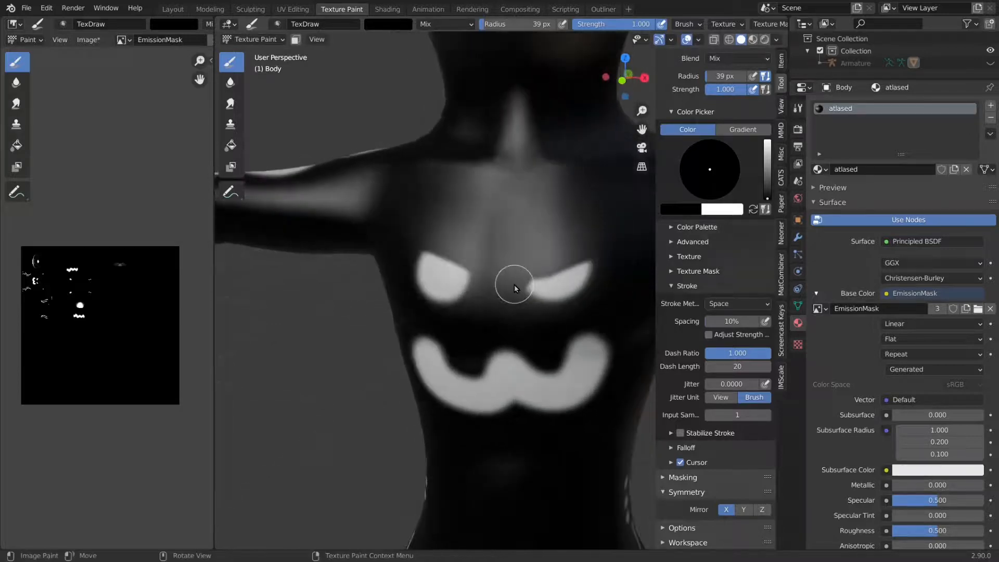
{"action": "key", "text": "ctrl+z"}
{"action": "key", "text": "ctrl+z"}
{"action": "key", "text": "ctrl+z"}
{"action": "key", "text": "ctrl+z"}
{"action": "key", "text": "ctrl+z"}
{"action": "key", "text": "ctrl+z"}
{"action": "key", "text": "ctrl+z"}
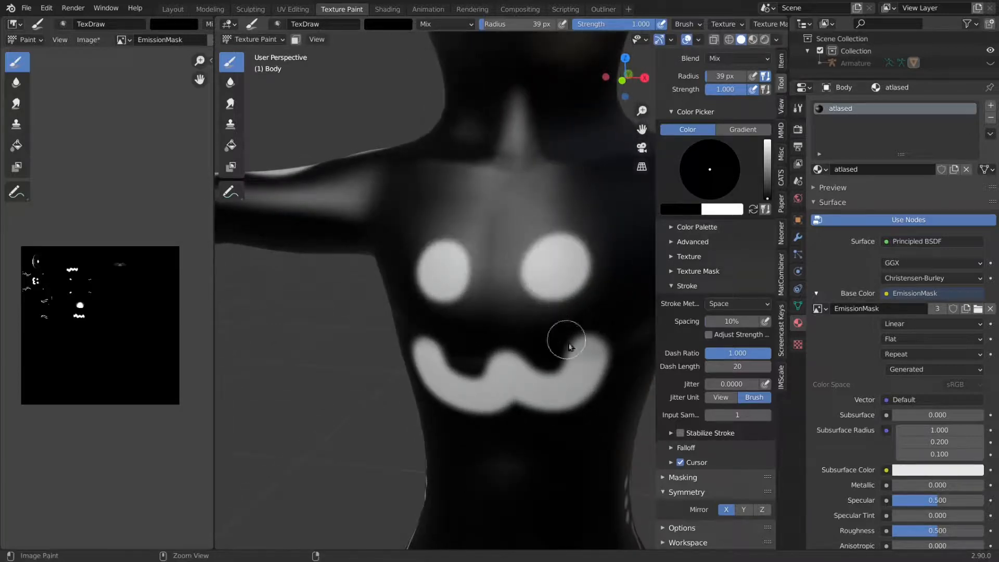
Turn off X mirroring and paint black over the top of each chest dot to shape slanted, angry eyes.
{"action": "left_click", "coordinate": [726, 509]}
{"action": "mouse_move", "coordinate": [581, 227]}
{"action": "left_mouse_down"}
{"action": "mouse_move", "coordinate": [494, 273]}
{"action": "mouse_move", "coordinate": [574, 235]}
{"action": "left_mouse_up"}
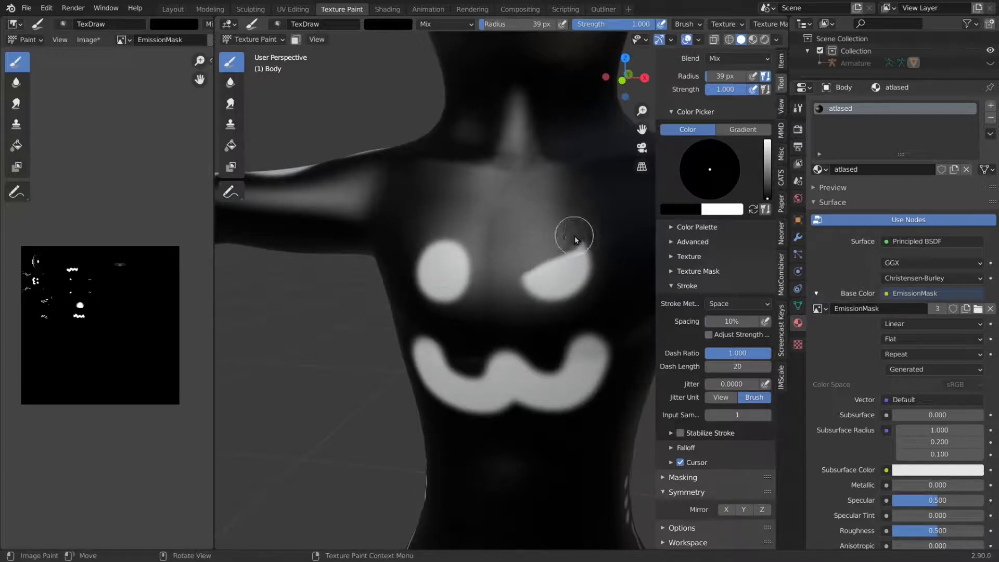
{"action": "mouse_move", "coordinate": [457, 227]}
{"action": "left_mouse_down"}
{"action": "mouse_move", "coordinate": [463, 256]}
{"action": "mouse_move", "coordinate": [419, 236]}
{"action": "left_mouse_up"}
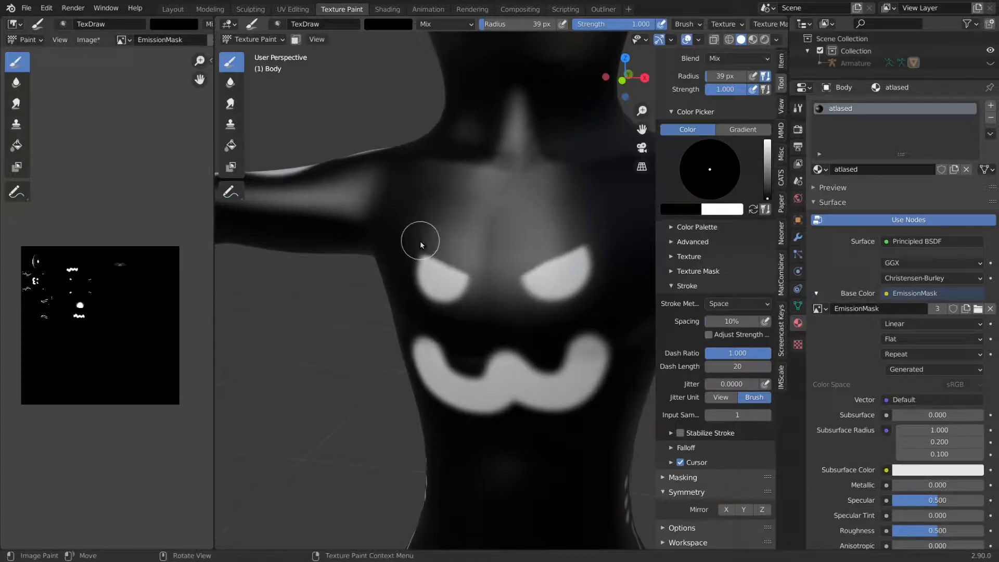
Paint black into the upper edge of both halves of the torso mouth to thin its curves and sharpen the corners.
{"action": "mouse_move", "coordinate": [539, 338]}
{"action": "middle_mouse_down", "text": "shift"}
{"action": "mouse_move", "coordinate": [513, 319]}
{"action": "mouse_move", "coordinate": [479, 253]}
{"action": "middle_mouse_up", "text": "shift"}
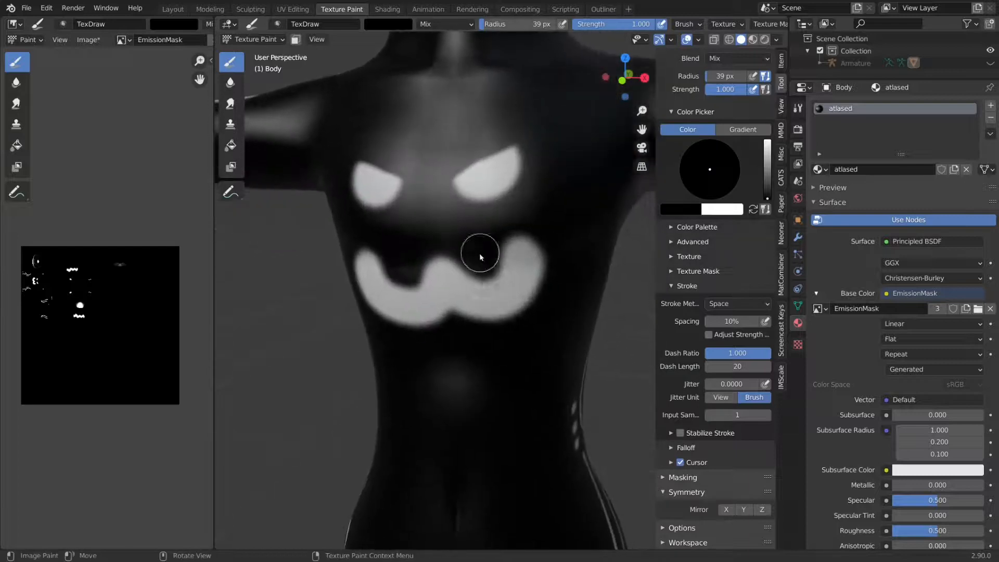
{"action": "mouse_move", "coordinate": [479, 253]}
{"action": "left_mouse_down"}
{"action": "mouse_move", "coordinate": [459, 251]}
{"action": "mouse_move", "coordinate": [497, 267]}
{"action": "left_mouse_up"}
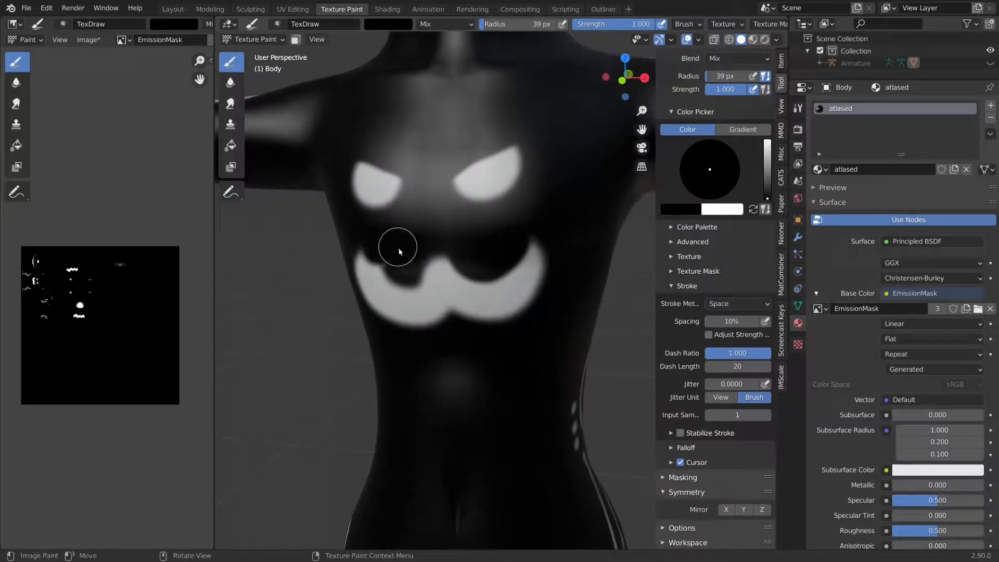
{"action": "key", "text": "KP_1"}
{"action": "scroll", "coordinate": [452, 234], "scroll_direction": "up", "scroll_amount": 8}
{"action": "scroll", "coordinate": [440, 264], "scroll_direction": "down", "scroll_amount": 3}
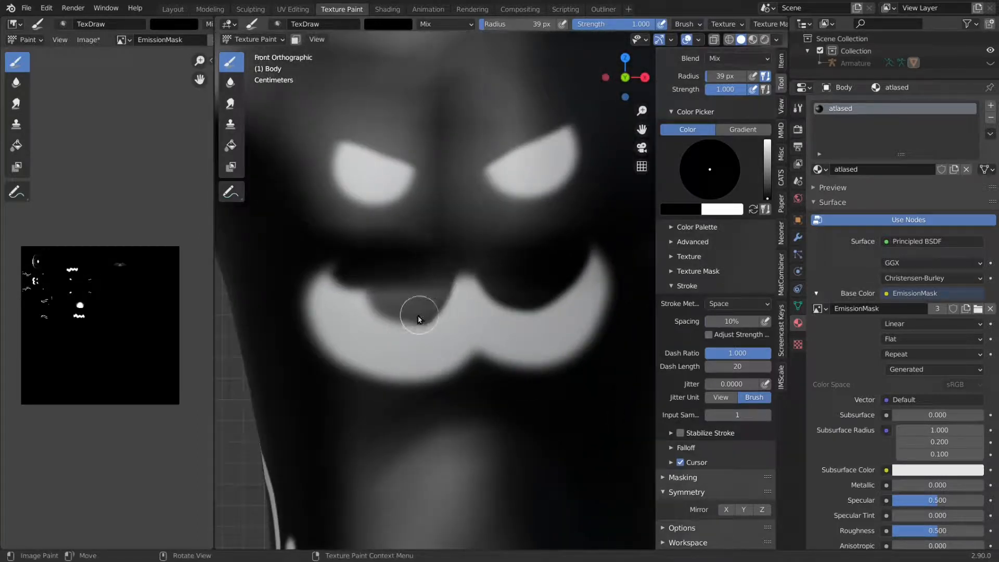
{"action": "mouse_move", "coordinate": [412, 286]}
{"action": "left_mouse_down"}
{"action": "mouse_move", "coordinate": [353, 285]}
{"action": "mouse_move", "coordinate": [341, 301]}
{"action": "mouse_move", "coordinate": [411, 323]}
{"action": "left_mouse_up"}
Open the brush's texture properties.
{"action": "scroll", "coordinate": [443, 274], "scroll_direction": "down", "scroll_amount": 5}
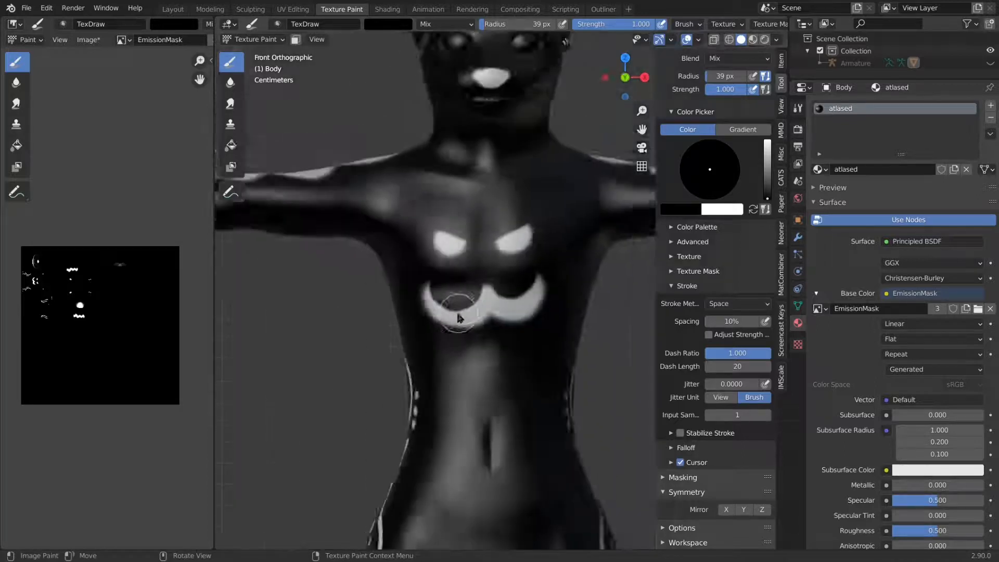
{"action": "mouse_move", "coordinate": [491, 338]}
{"action": "middle_mouse_down"}
{"action": "mouse_move", "coordinate": [518, 338]}
{"action": "mouse_move", "coordinate": [399, 347]}
{"action": "mouse_move", "coordinate": [508, 357]}
{"action": "mouse_move", "coordinate": [495, 291]}
{"action": "mouse_move", "coordinate": [490, 307]}
{"action": "mouse_move", "coordinate": [410, 273]}
{"action": "mouse_move", "coordinate": [501, 281]}
{"action": "mouse_move", "coordinate": [475, 278]}
{"action": "middle_mouse_up"}
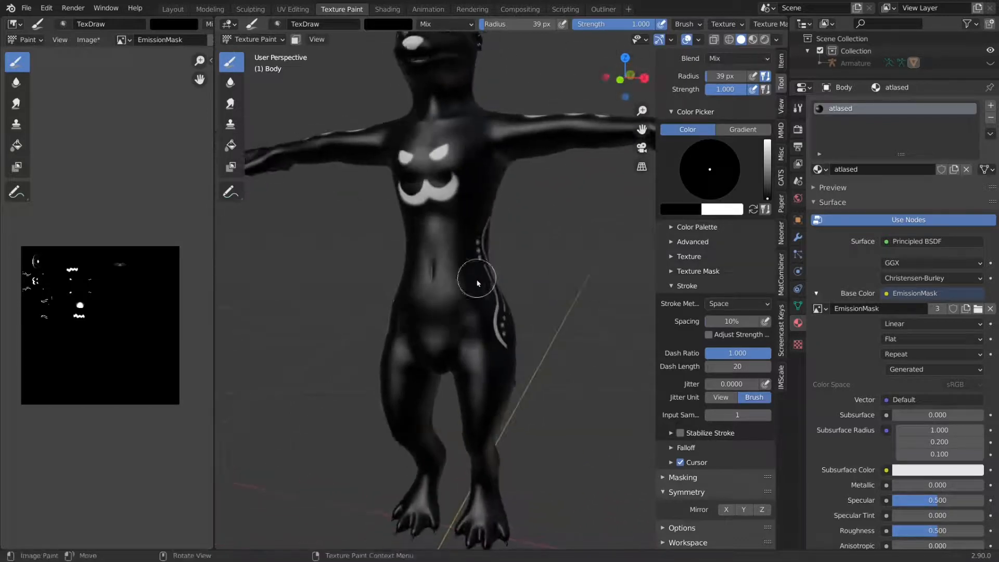
{"action": "scroll", "coordinate": [475, 279], "scroll_direction": "up", "scroll_amount": 5}
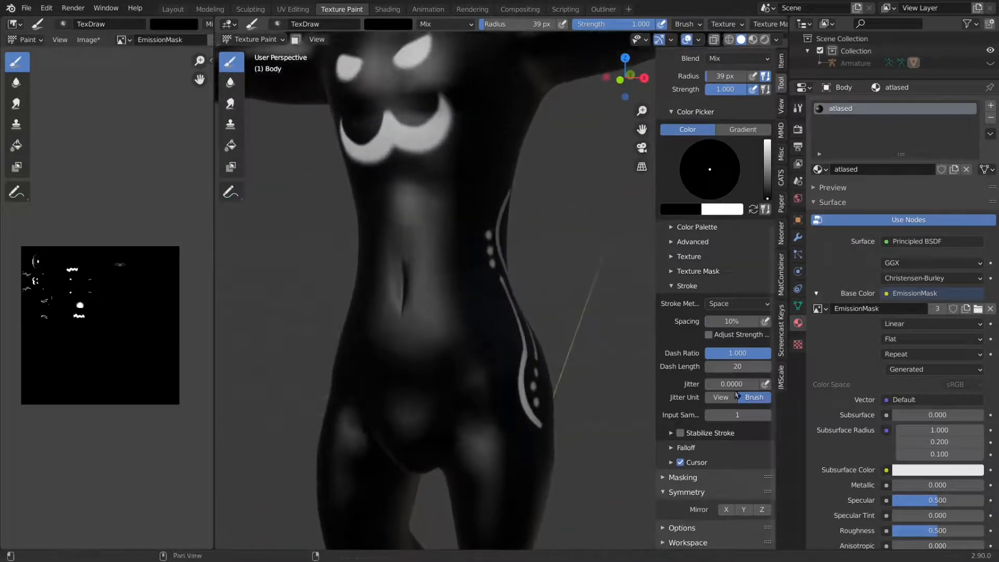
{"action": "left_click", "coordinate": [798, 346]}
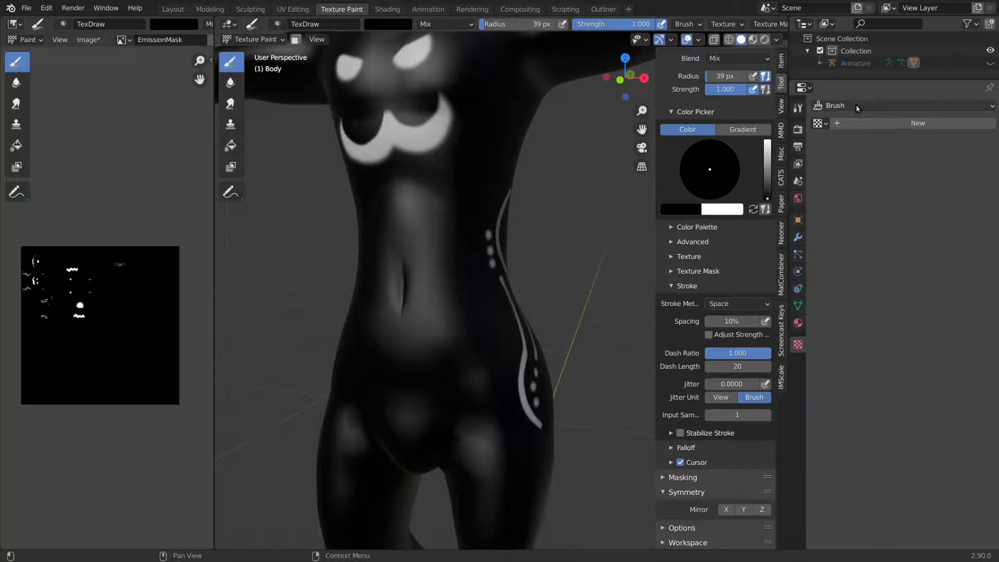
Create a brush texture from the Rune1.png image and set its mapping to Stencil.
{"action": "left_click", "coordinate": [888, 127]}
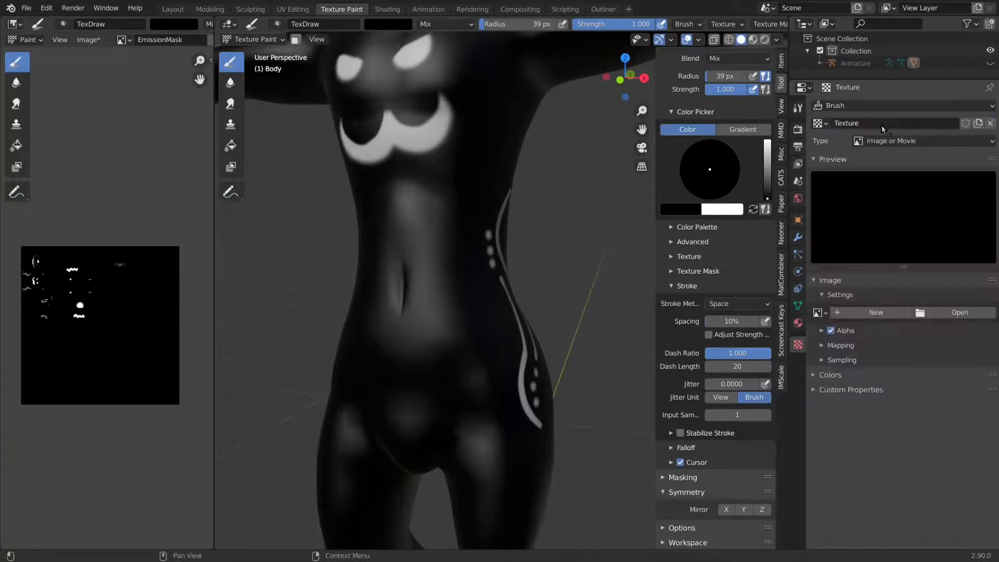
{"action": "left_click", "coordinate": [962, 313]}
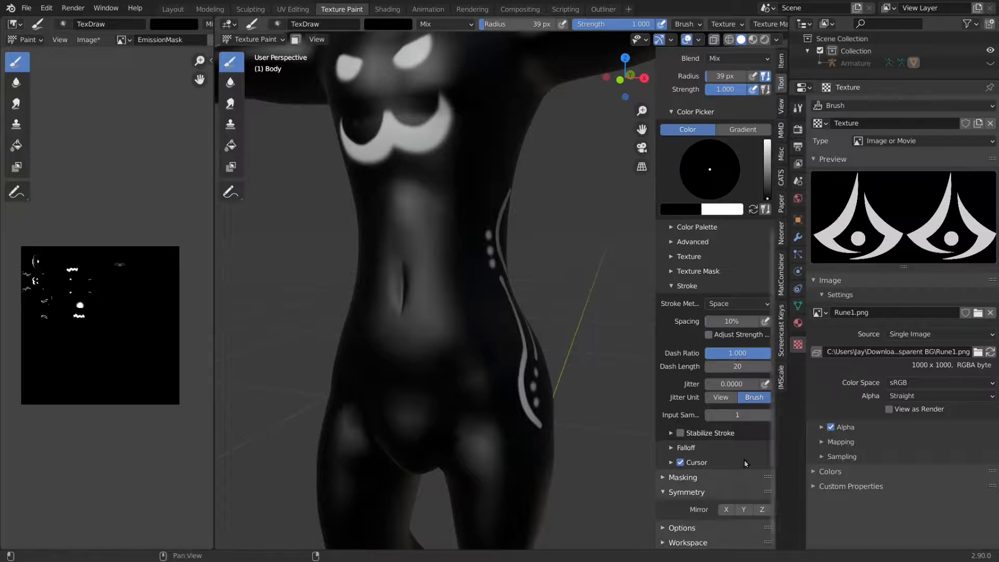
{"action": "scroll", "coordinate": [717, 240], "scroll_direction": "up", "scroll_amount": 8}
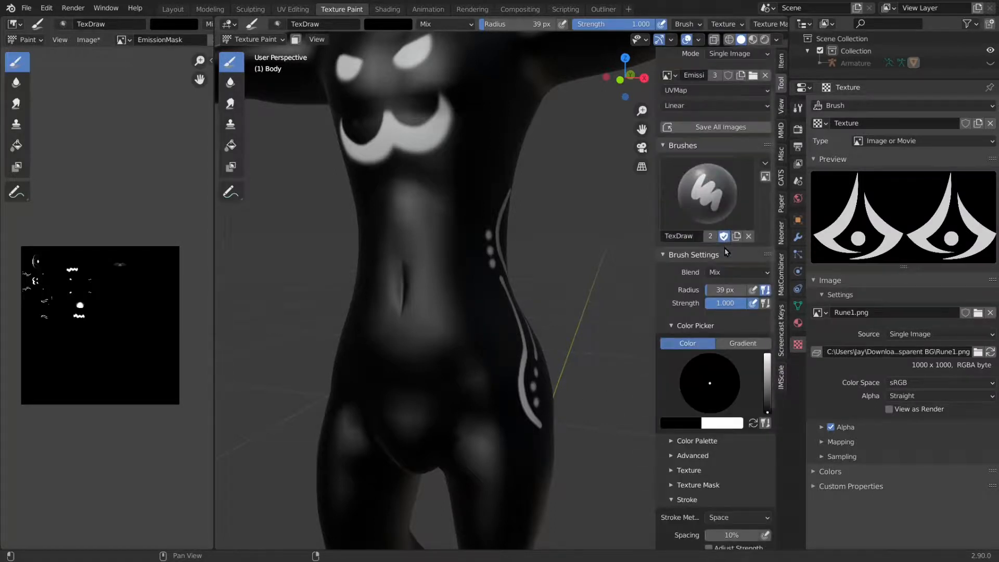
{"action": "scroll", "coordinate": [724, 248], "scroll_direction": "down", "scroll_amount": 4}
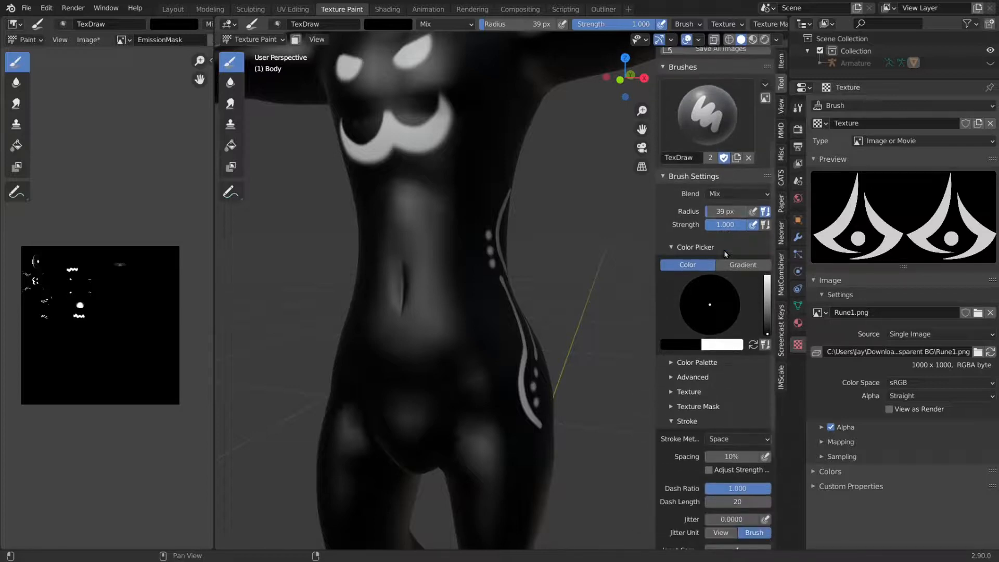
{"action": "scroll", "coordinate": [725, 252], "scroll_direction": "down", "scroll_amount": 4}
{"action": "left_click", "coordinate": [676, 317]}
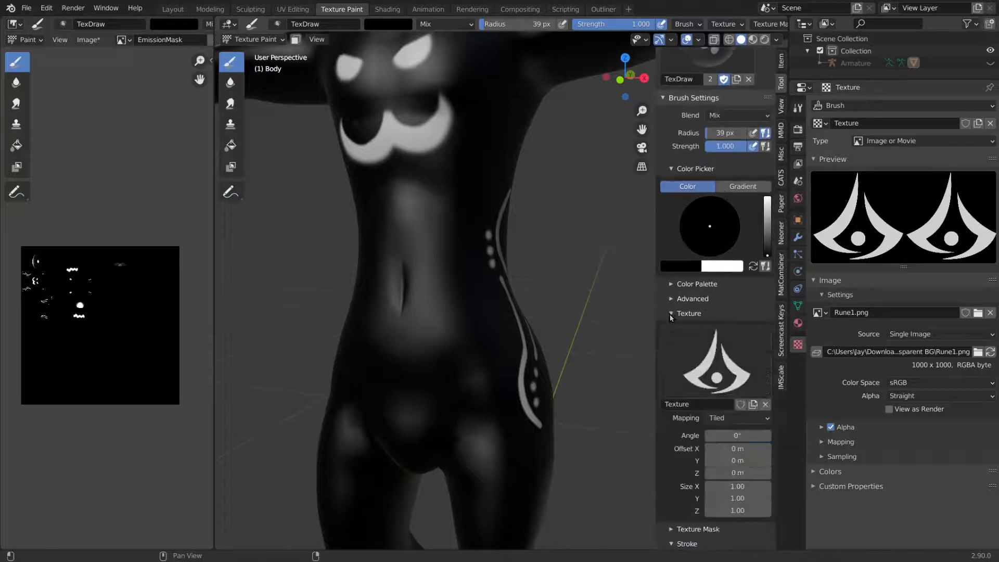
{"action": "scroll", "coordinate": [723, 332], "scroll_direction": "down", "scroll_amount": 2}
{"action": "scroll", "coordinate": [727, 335], "scroll_direction": "down", "scroll_amount": 3}
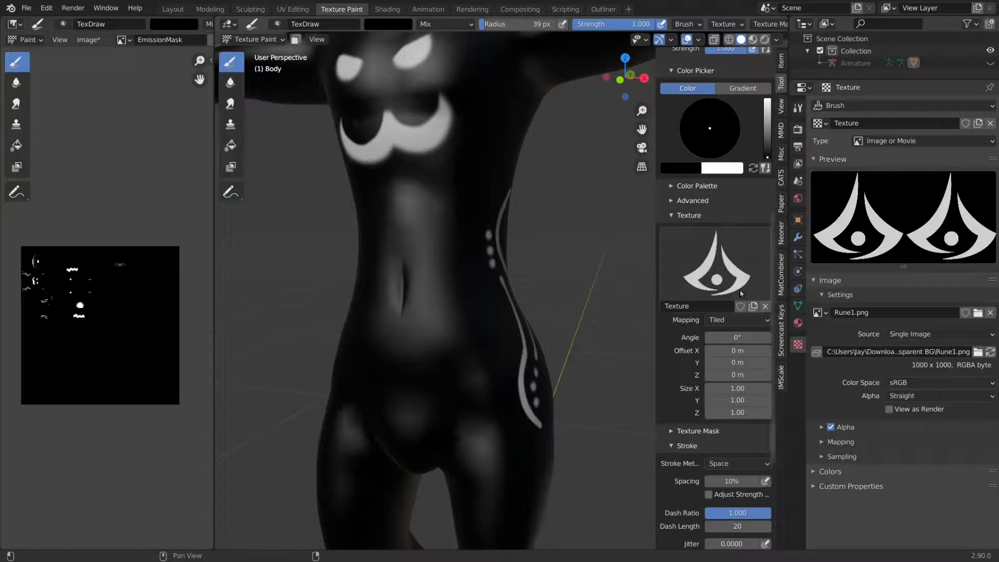
{"action": "left_click", "coordinate": [747, 322]}
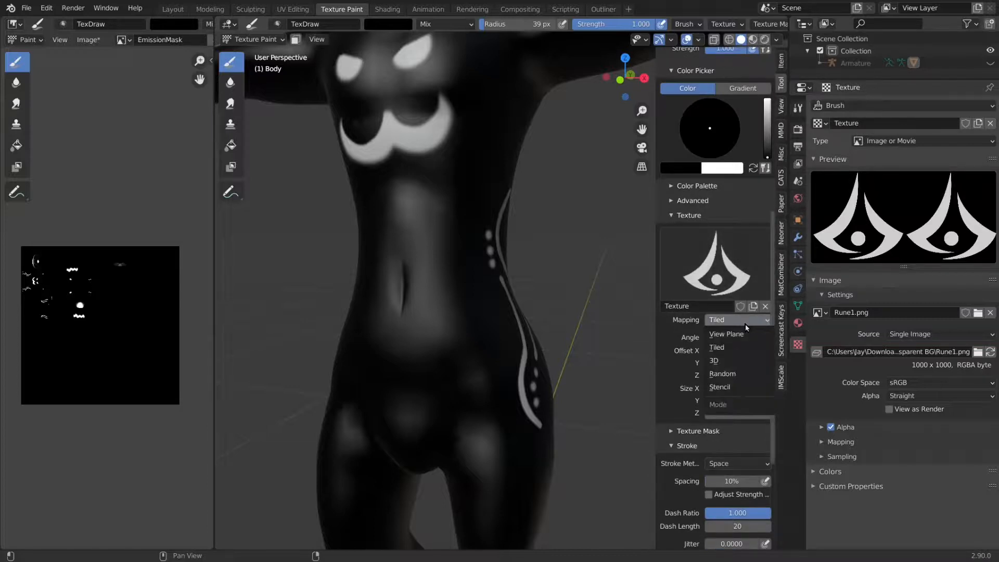
{"action": "left_click", "coordinate": [735, 388]}
Position the rune stencil over the lower abdomen in front view and shrink it to about half its size.
{"action": "right_click_drag", "start_coordinate": [330, 457], "coordinate": [415, 321]}
{"action": "scroll", "coordinate": [452, 290], "scroll_direction": "down", "scroll_amount": 4}
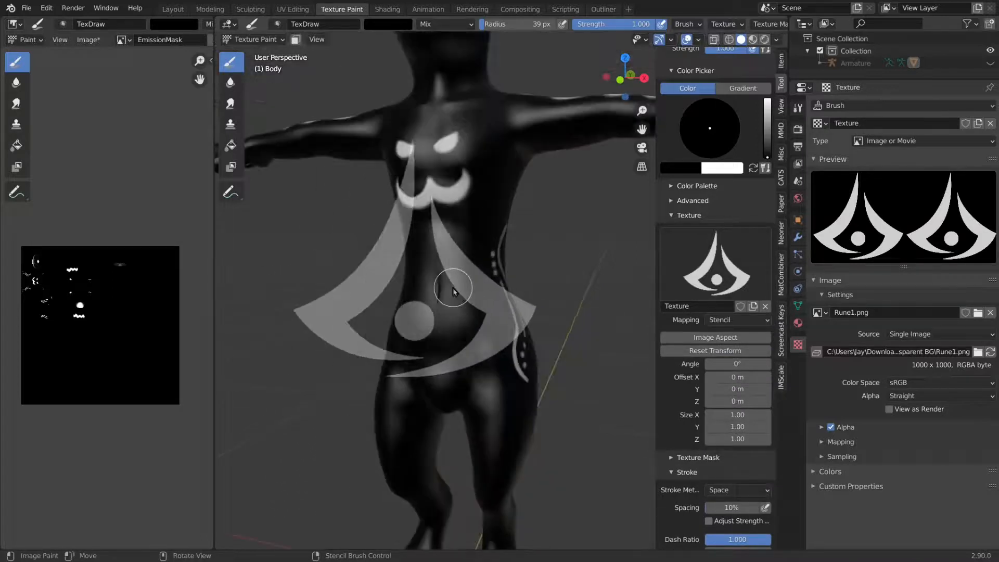
{"action": "scroll", "coordinate": [452, 290], "scroll_direction": "up", "scroll_amount": 4}
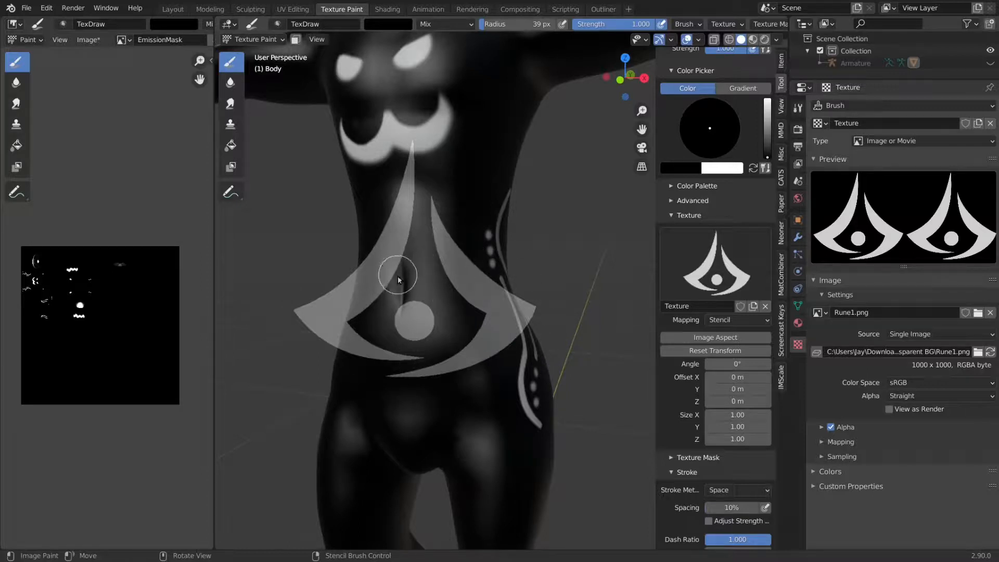
{"action": "key", "text": "KP_1"}
{"action": "scroll", "coordinate": [439, 290], "scroll_direction": "up", "scroll_amount": 5}
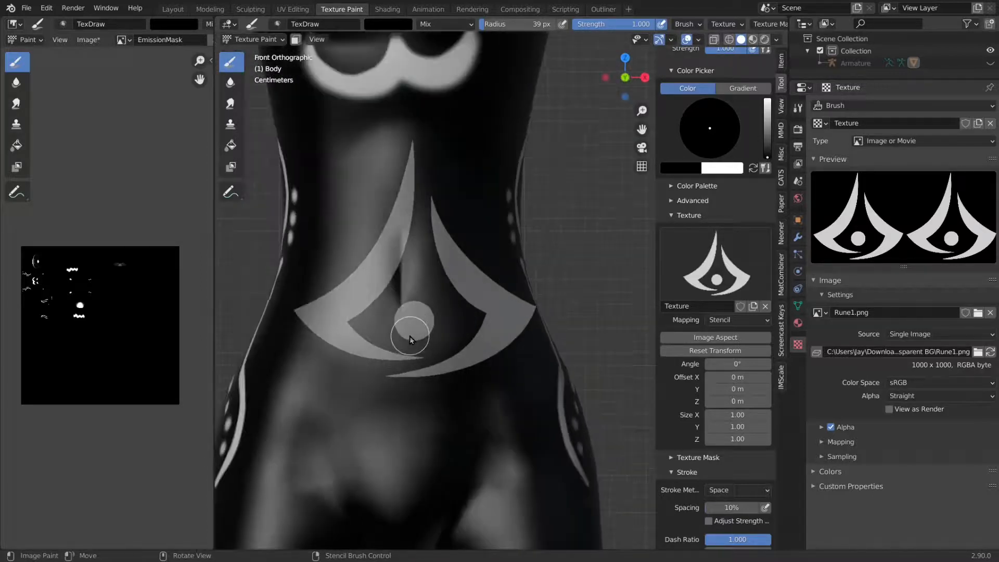
{"action": "middle_click_drag", "start_coordinate": [403, 366], "coordinate": [446, 255], "text": "shift"}
{"action": "scroll", "coordinate": [449, 264], "scroll_direction": "up", "scroll_amount": 1}
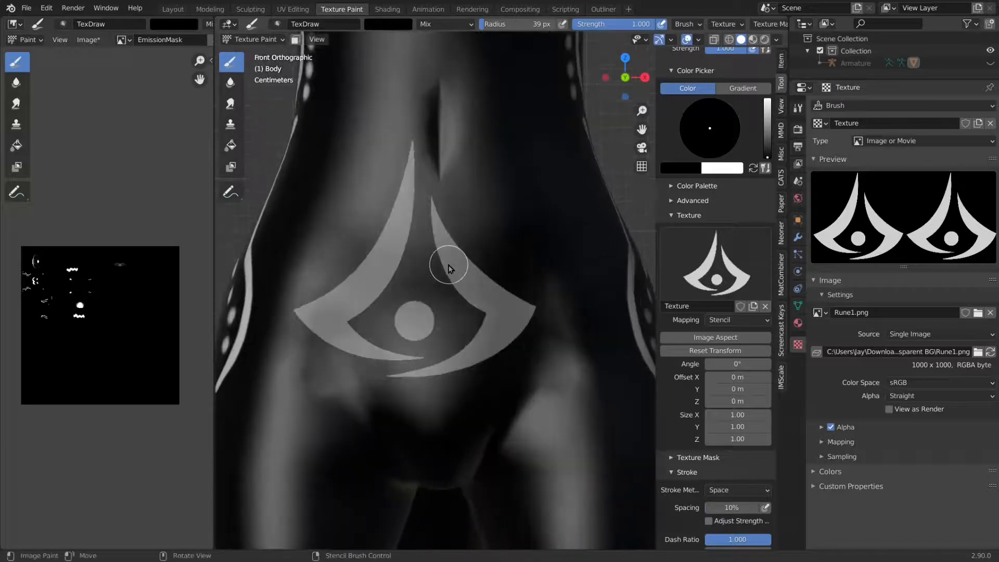
{"action": "mouse_move", "coordinate": [455, 286]}
{"action": "right_mouse_down", "text": "shift"}
{"action": "mouse_move", "coordinate": [462, 267]}
{"action": "mouse_move", "coordinate": [446, 278]}
{"action": "mouse_move", "coordinate": [464, 286]}
{"action": "mouse_move", "coordinate": [440, 289]}
{"action": "right_mouse_up", "text": "shift"}
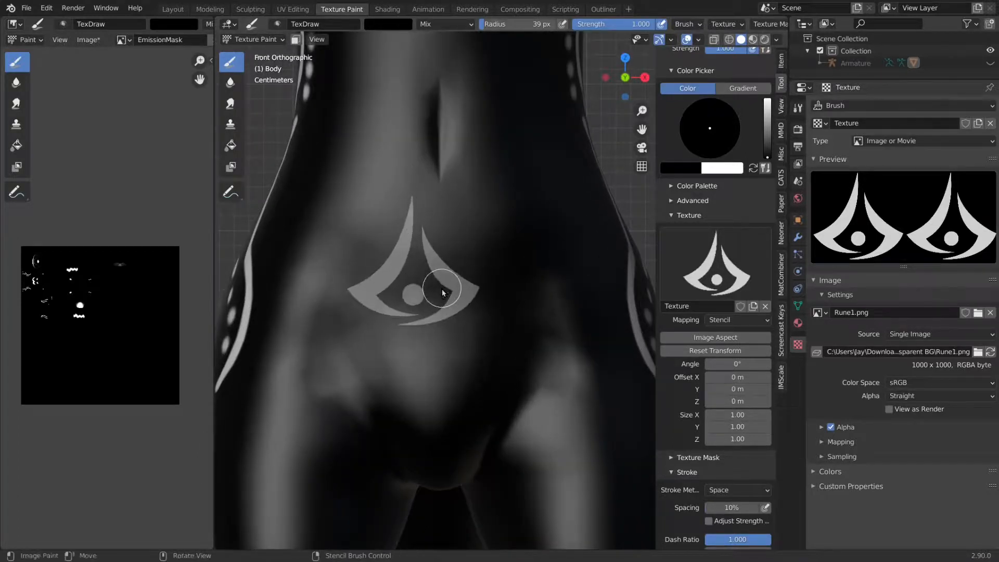
{"action": "left_click", "coordinate": [782, 333]}
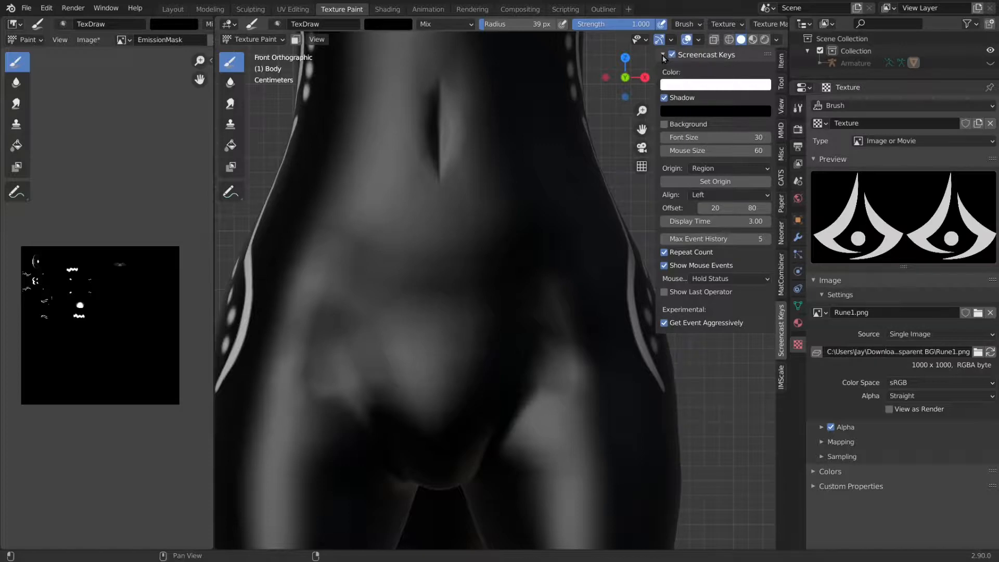
{"action": "left_click", "coordinate": [779, 67]}
{"action": "left_click", "coordinate": [780, 83]}
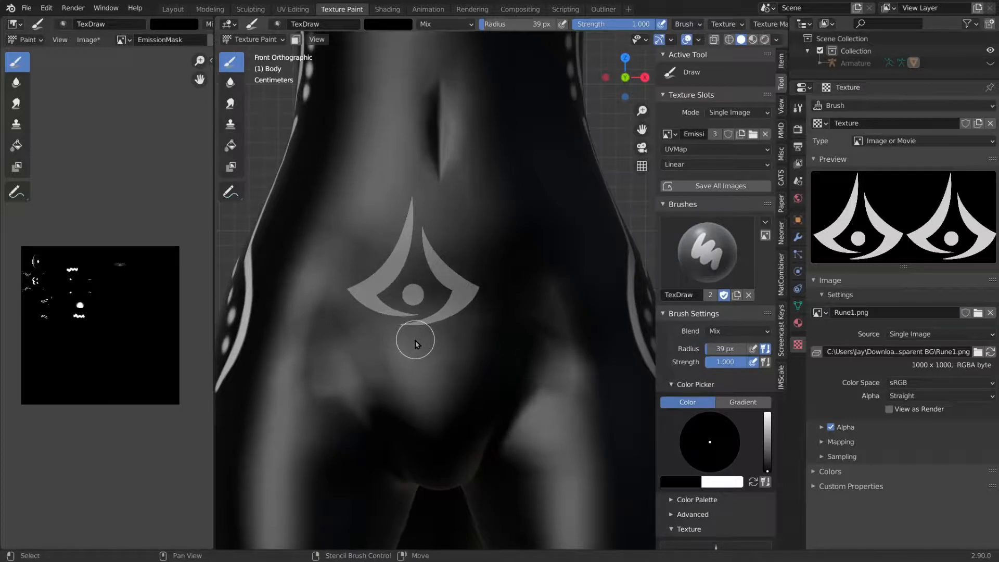
Enlarge the rune stencil slightly, place it below the navel and swap the brush colour to white.
{"action": "right_click_drag", "start_coordinate": [414, 332], "coordinate": [466, 321], "text": "shift"}
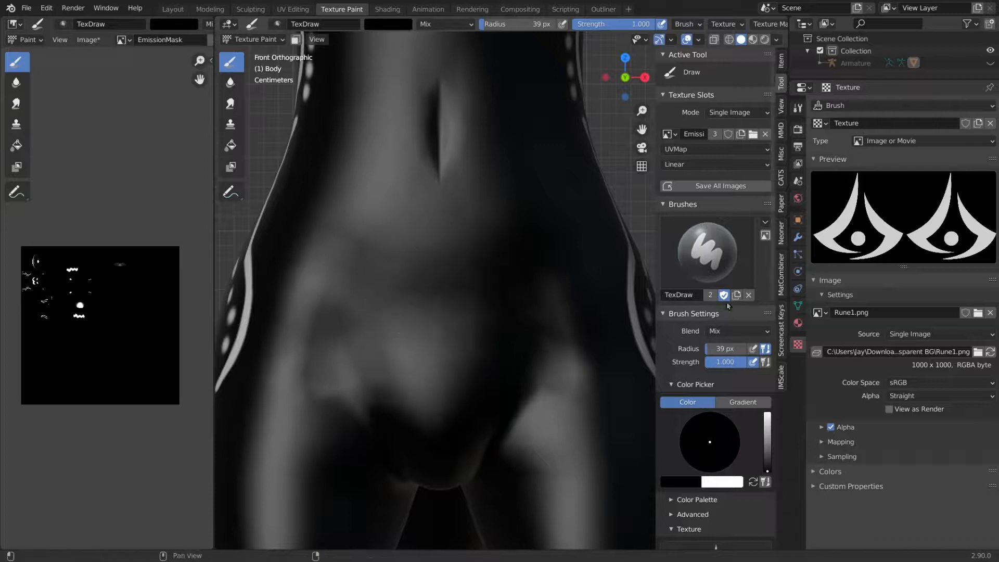
{"action": "left_click", "coordinate": [752, 482]}
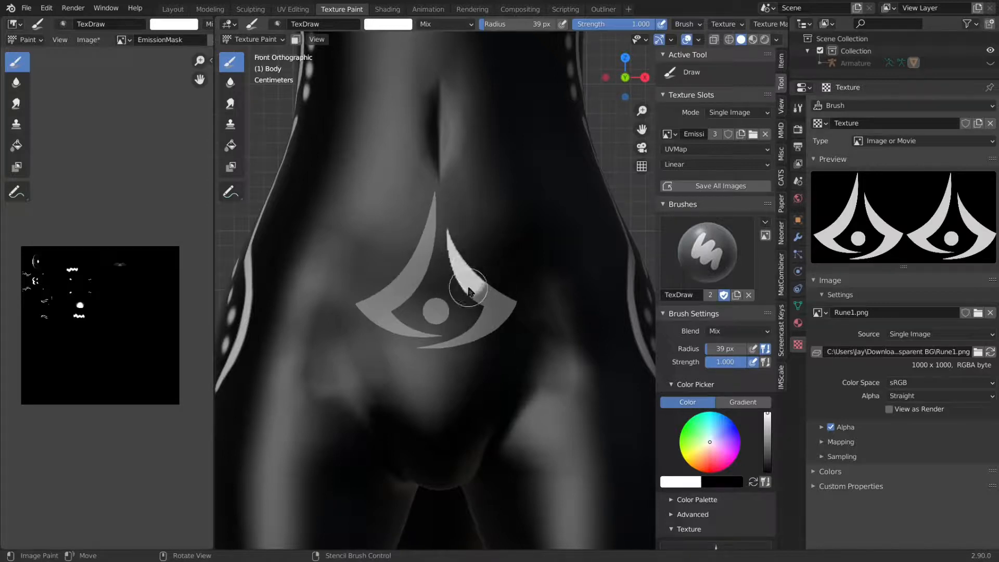
Inspect the test stroke painted through the stencil at different angles and zoom levels, and undo the stroke.
{"action": "middle_click_drag", "start_coordinate": [520, 293], "coordinate": [528, 298]}
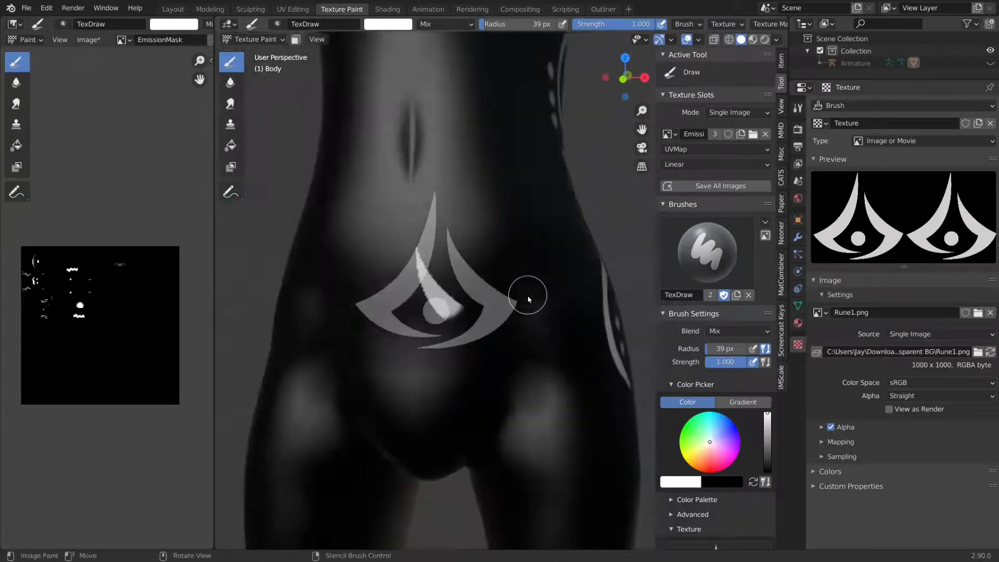
{"action": "mouse_move", "coordinate": [436, 298]}
{"action": "middle_mouse_down"}
{"action": "mouse_move", "coordinate": [414, 292]}
{"action": "mouse_move", "coordinate": [426, 298]}
{"action": "middle_mouse_up"}
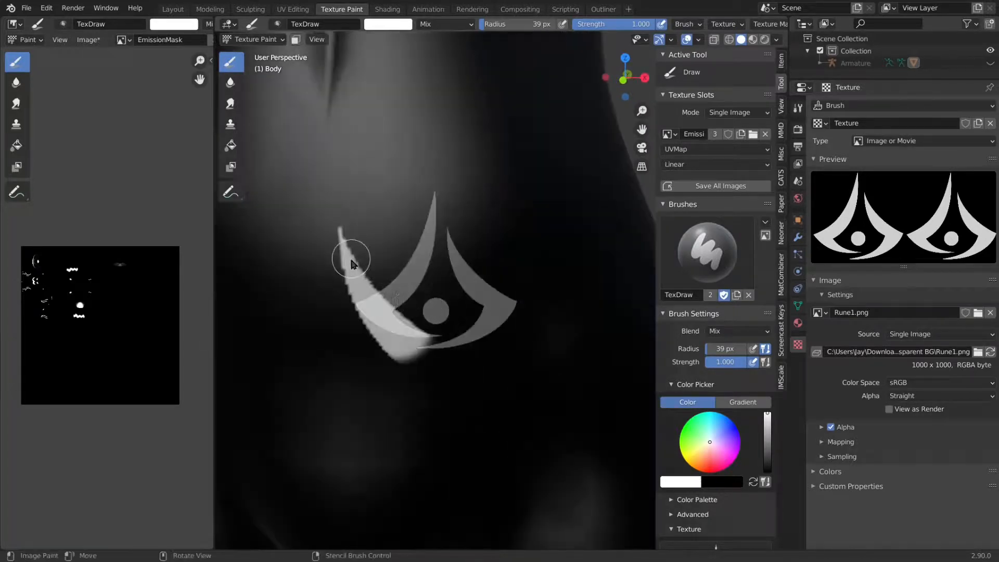
{"action": "middle_click_drag", "start_coordinate": [357, 260], "coordinate": [428, 297]}
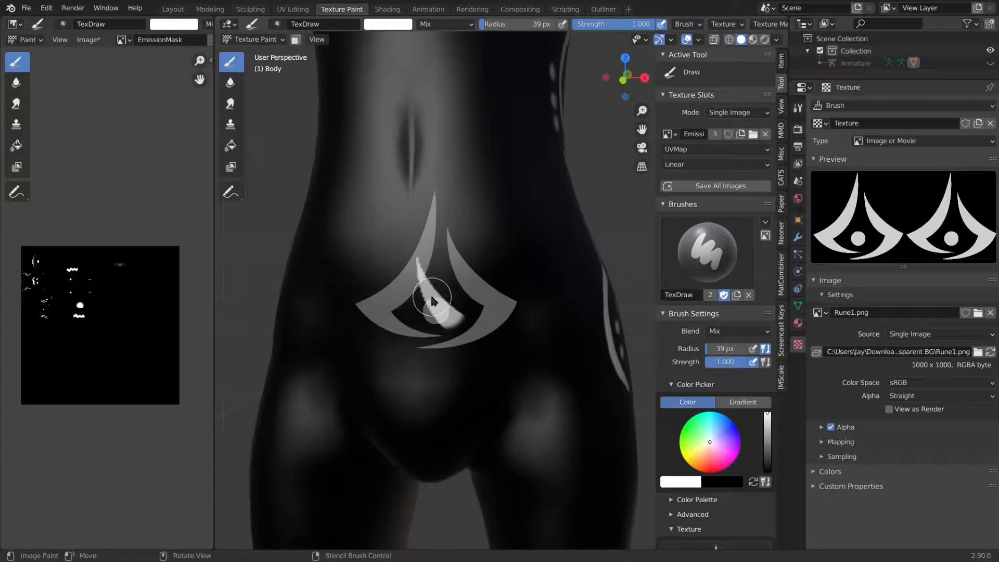
{"action": "scroll", "coordinate": [433, 297], "scroll_direction": "up", "scroll_amount": 3}
{"action": "scroll", "coordinate": [433, 297], "scroll_direction": "down", "scroll_amount": 7}
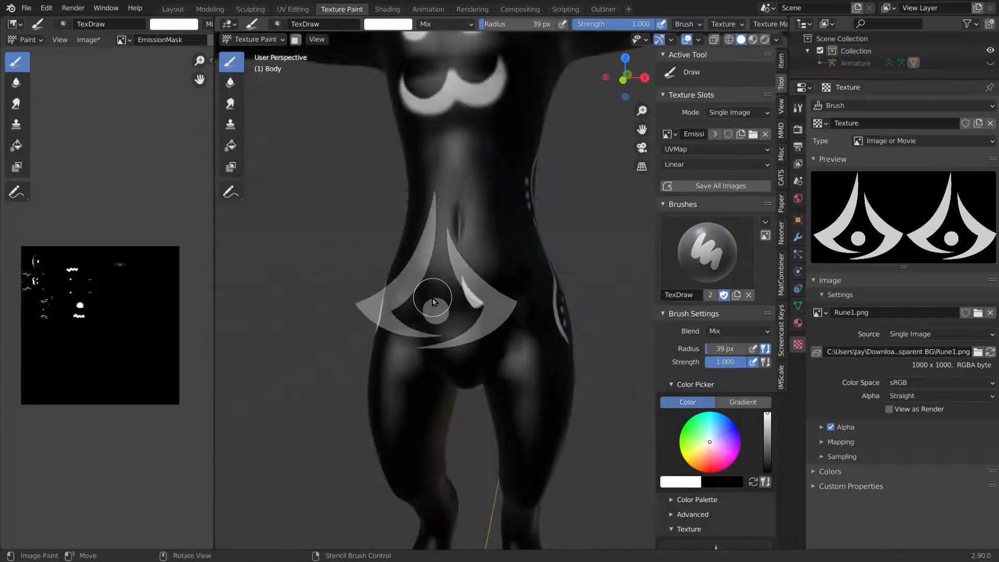
{"action": "scroll", "coordinate": [434, 301], "scroll_direction": "up", "scroll_amount": 5}
{"action": "scroll", "coordinate": [431, 295], "scroll_direction": "down", "scroll_amount": 3}
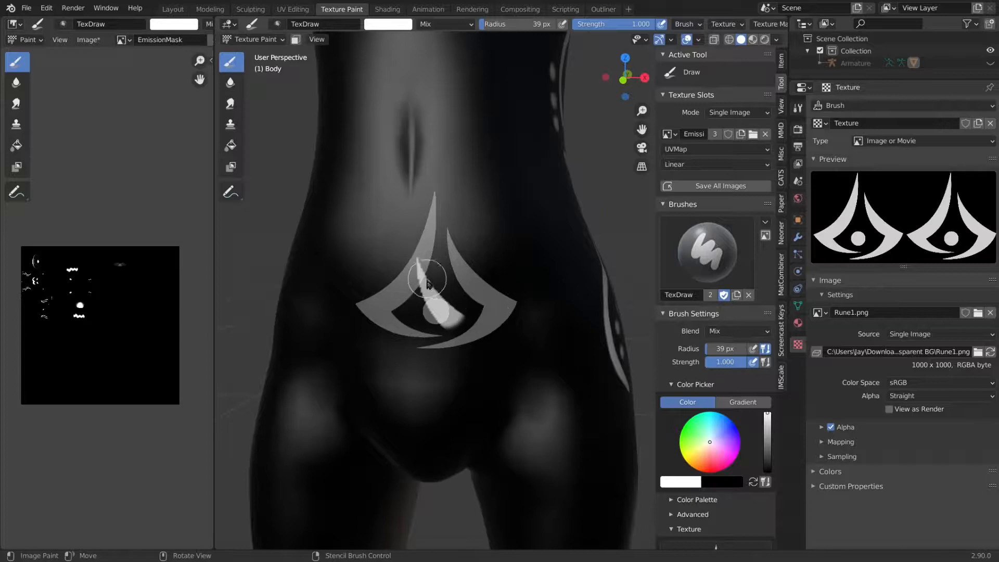
{"action": "middle_click_drag", "start_coordinate": [426, 284], "coordinate": [409, 323]}
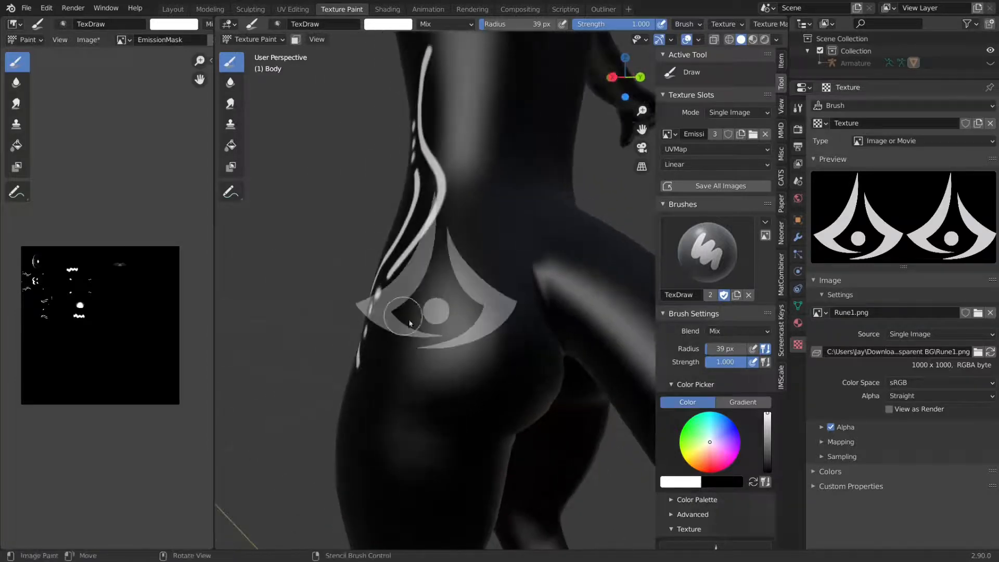
{"action": "middle_click_drag", "start_coordinate": [485, 308], "coordinate": [661, 344]}
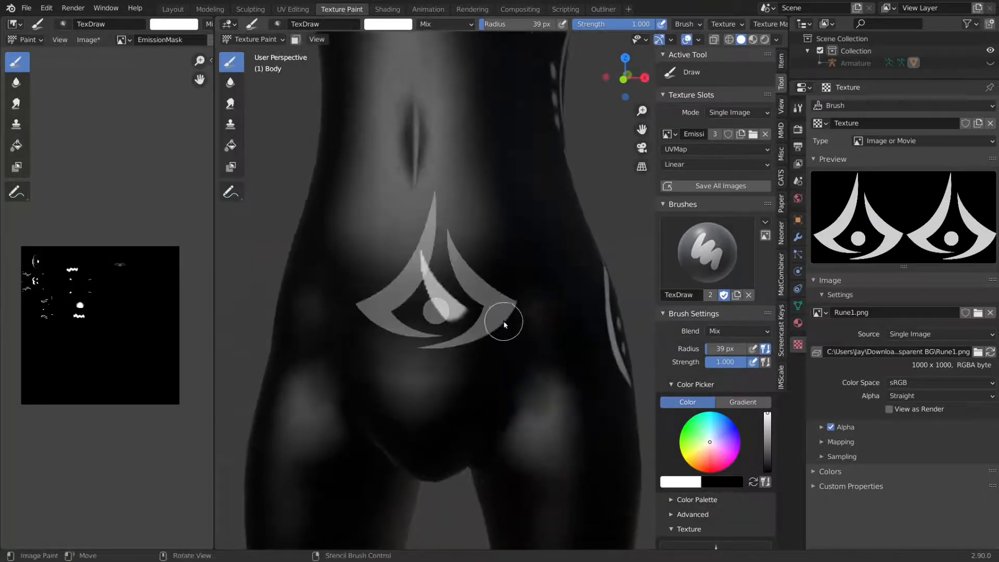
{"action": "key", "text": "ctrl+z"}
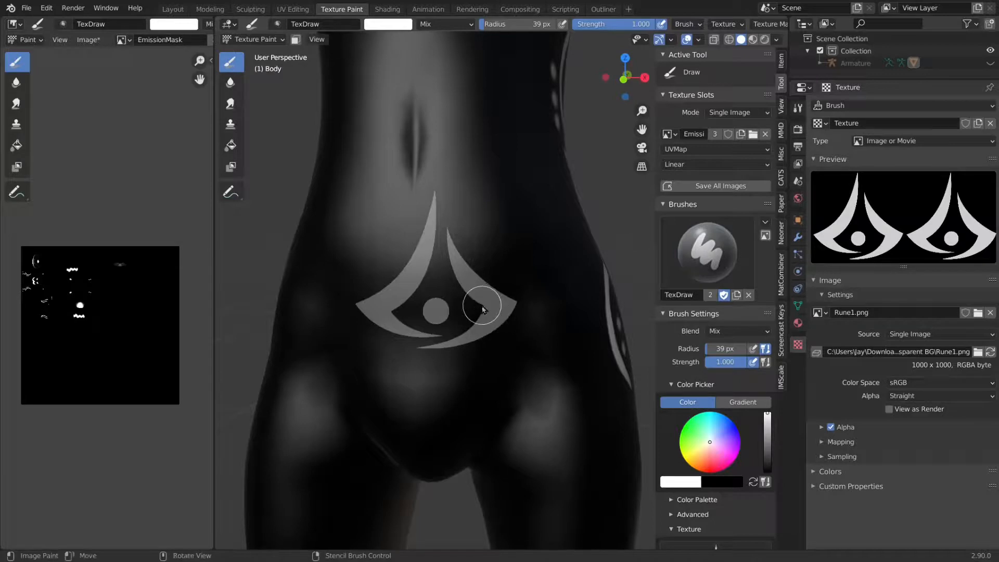
Return to the front view and align the rune stencil with the body's centreline below the navel.
{"action": "key", "text": "KP_1"}
{"action": "scroll", "coordinate": [488, 309], "scroll_direction": "up", "scroll_amount": 3}
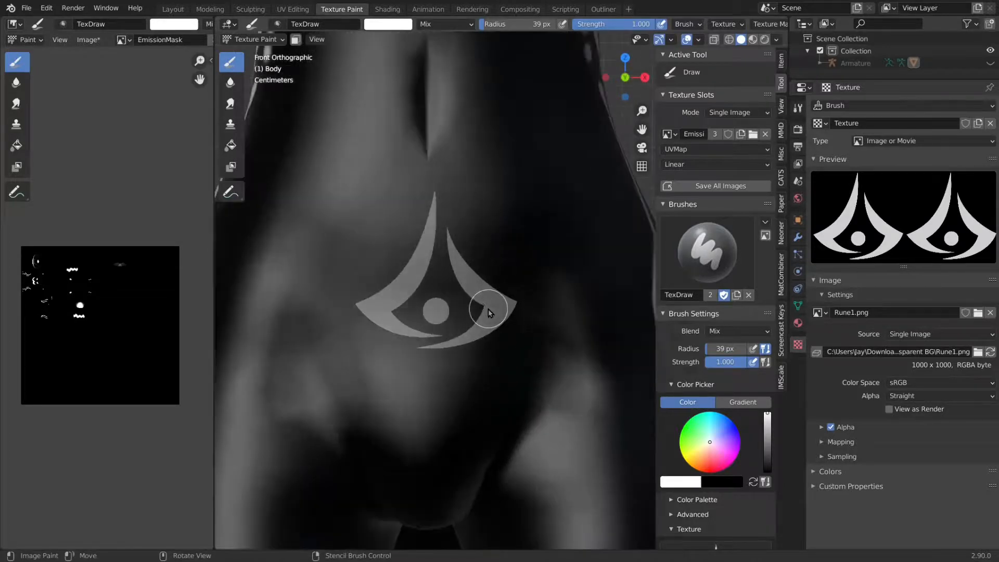
{"action": "middle_click_drag", "start_coordinate": [496, 311], "coordinate": [495, 302]}
{"action": "key", "text": "KP_1"}
{"action": "right_click_drag", "start_coordinate": [505, 313], "coordinate": [497, 314]}
Paint the whole rune white through the stencil below the navel, enlarging the brush radius to 119 px.
{"action": "left_click_drag", "start_coordinate": [424, 188], "coordinate": [392, 204]}
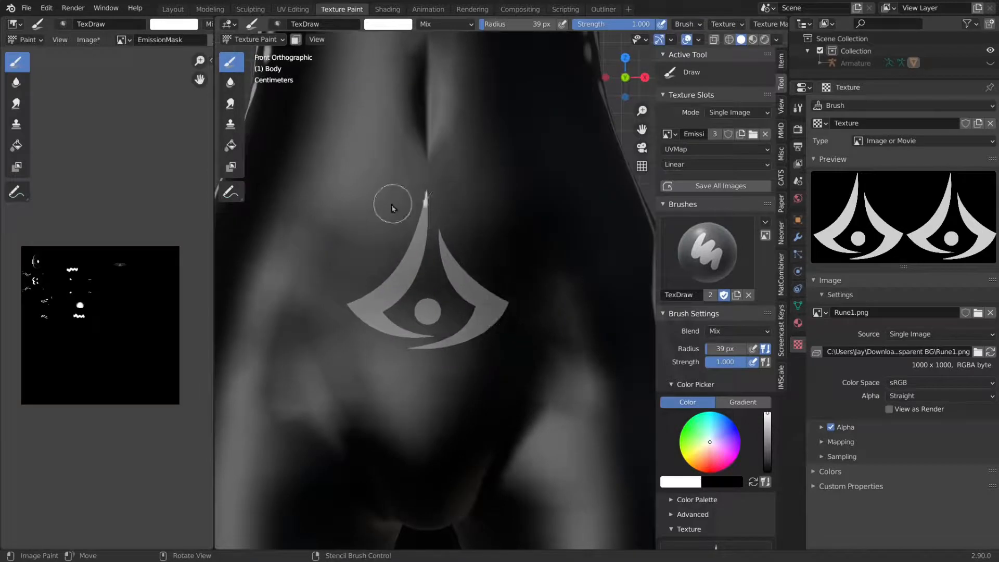
{"action": "mouse_move", "coordinate": [363, 259]}
{"action": "left_mouse_down"}
{"action": "mouse_move", "coordinate": [522, 230]}
{"action": "mouse_move", "coordinate": [308, 307]}
{"action": "mouse_move", "coordinate": [419, 325]}
{"action": "mouse_move", "coordinate": [427, 343]}
{"action": "mouse_move", "coordinate": [468, 290]}
{"action": "mouse_move", "coordinate": [473, 310]}
{"action": "mouse_move", "coordinate": [445, 276]}
{"action": "left_mouse_up"}
{"action": "key", "text": "f"}
{"action": "left_click", "coordinate": [464, 346]}
Turn to the model's back and load Rune4.png as the brush texture's image.
{"action": "scroll", "coordinate": [515, 336], "scroll_direction": "down", "scroll_amount": 5}
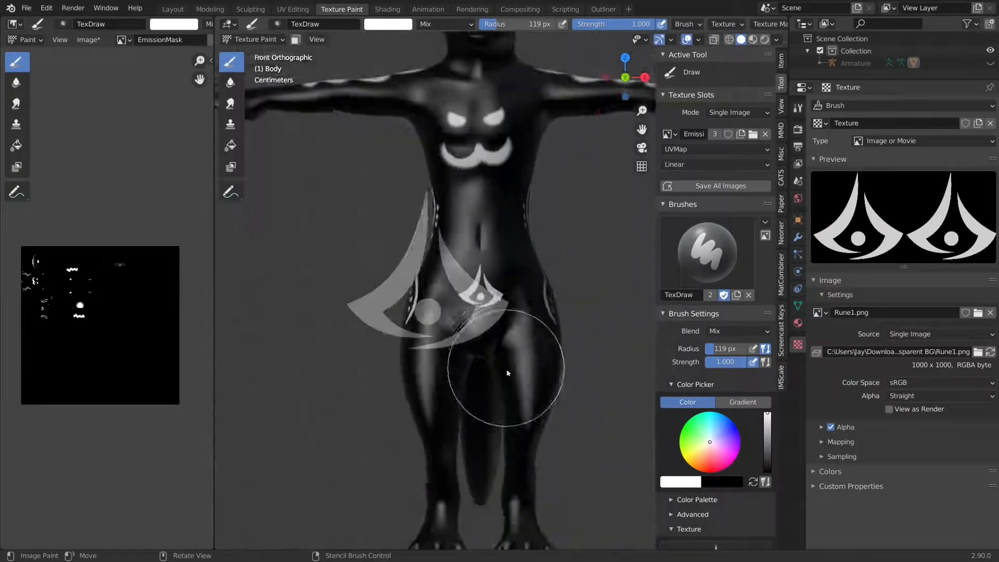
{"action": "mouse_move", "coordinate": [491, 374]}
{"action": "middle_mouse_down"}
{"action": "mouse_move", "coordinate": [463, 375]}
{"action": "mouse_move", "coordinate": [531, 376]}
{"action": "mouse_move", "coordinate": [462, 352]}
{"action": "mouse_move", "coordinate": [293, 379]}
{"action": "mouse_move", "coordinate": [462, 330]}
{"action": "mouse_move", "coordinate": [477, 267]}
{"action": "mouse_move", "coordinate": [434, 396]}
{"action": "middle_mouse_up"}
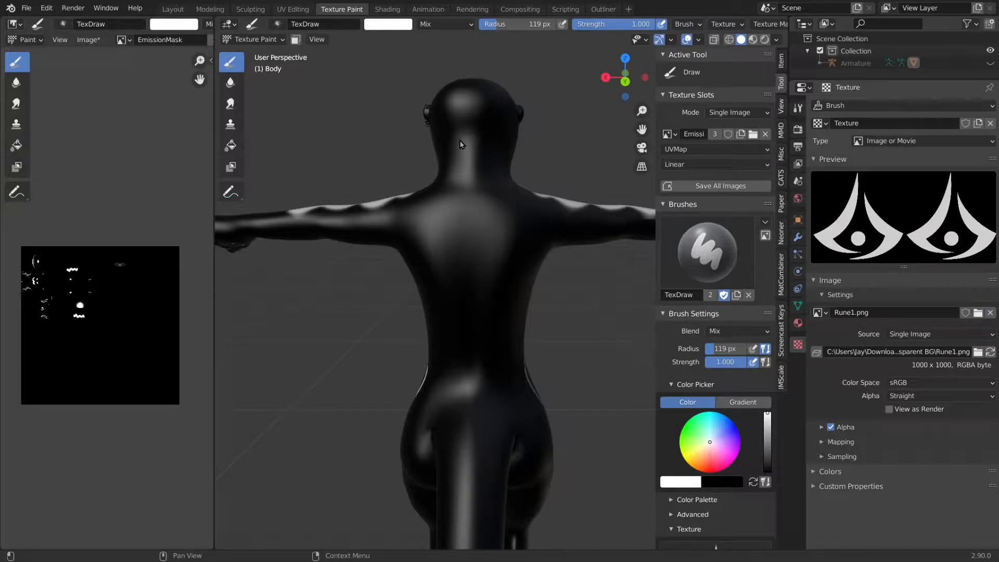
{"action": "double_click", "coordinate": [387, 106]}
{"action": "scroll", "coordinate": [448, 257], "scroll_direction": "up", "scroll_amount": 2}
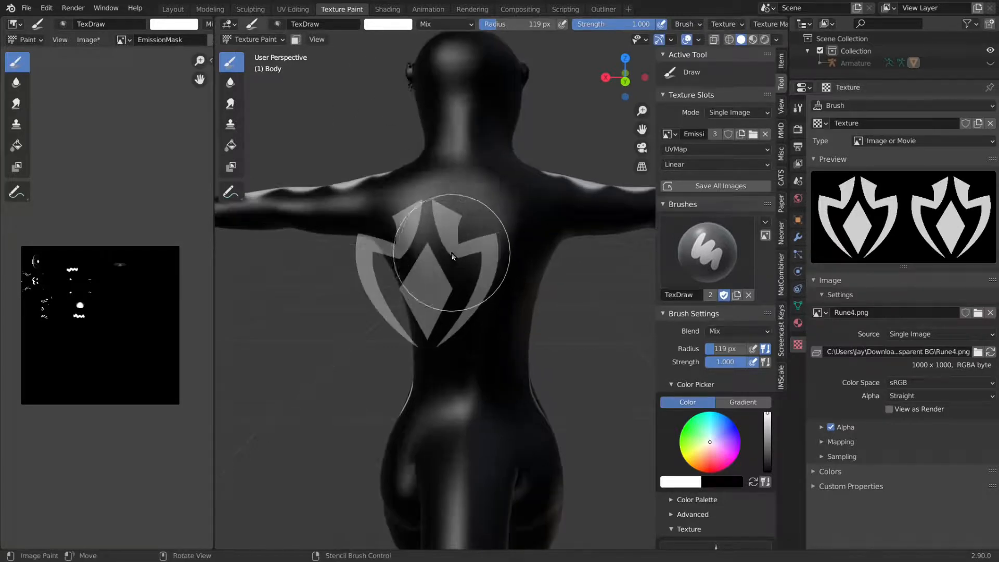
Zoom far out with the model's back in view and shrink the Rune4 stencil to a fraction of its size.
{"action": "scroll", "coordinate": [448, 255], "scroll_direction": "up", "scroll_amount": 4}
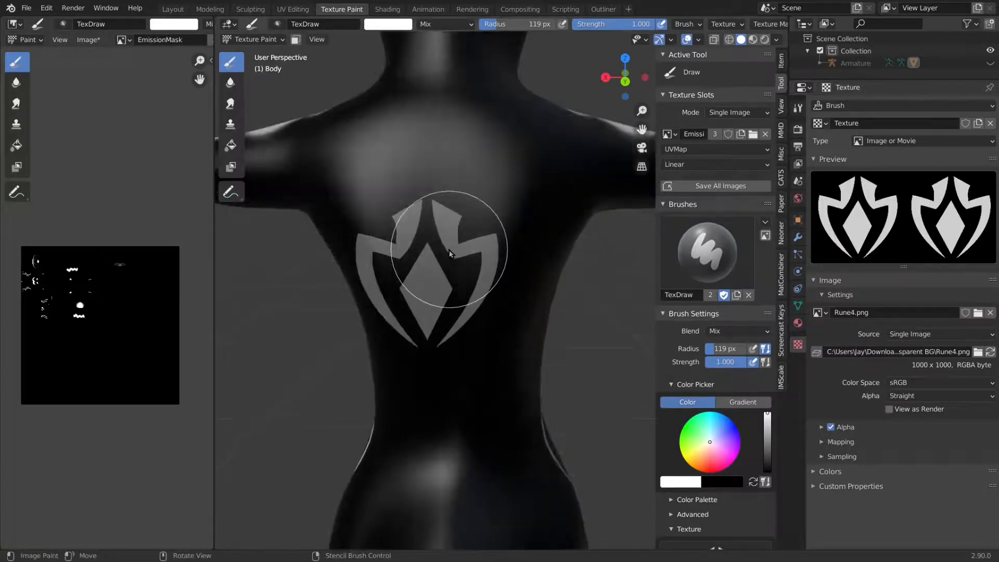
{"action": "scroll", "coordinate": [449, 253], "scroll_direction": "down", "scroll_amount": 4}
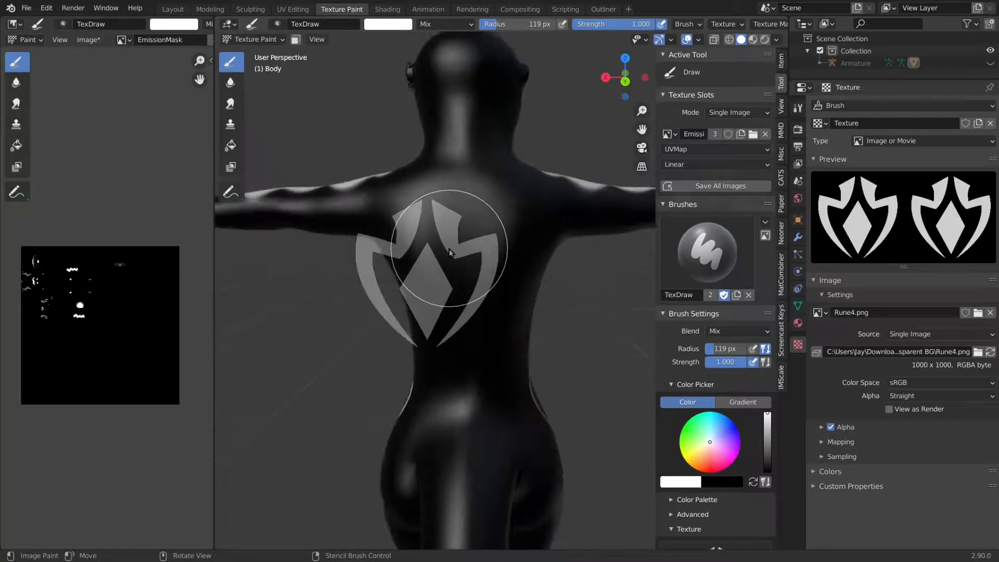
{"action": "key", "text": "KP_1"}
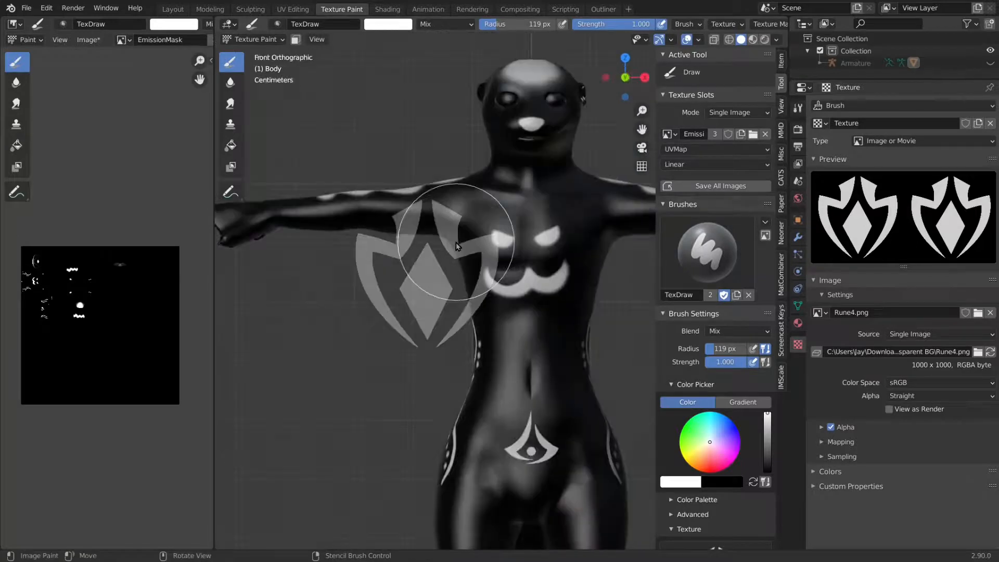
{"action": "mouse_move", "coordinate": [538, 229]}
{"action": "middle_mouse_down"}
{"action": "mouse_move", "coordinate": [247, 250]}
{"action": "mouse_move", "coordinate": [274, 254]}
{"action": "middle_mouse_up"}
{"action": "scroll", "coordinate": [390, 241], "scroll_direction": "down", "scroll_amount": 5}
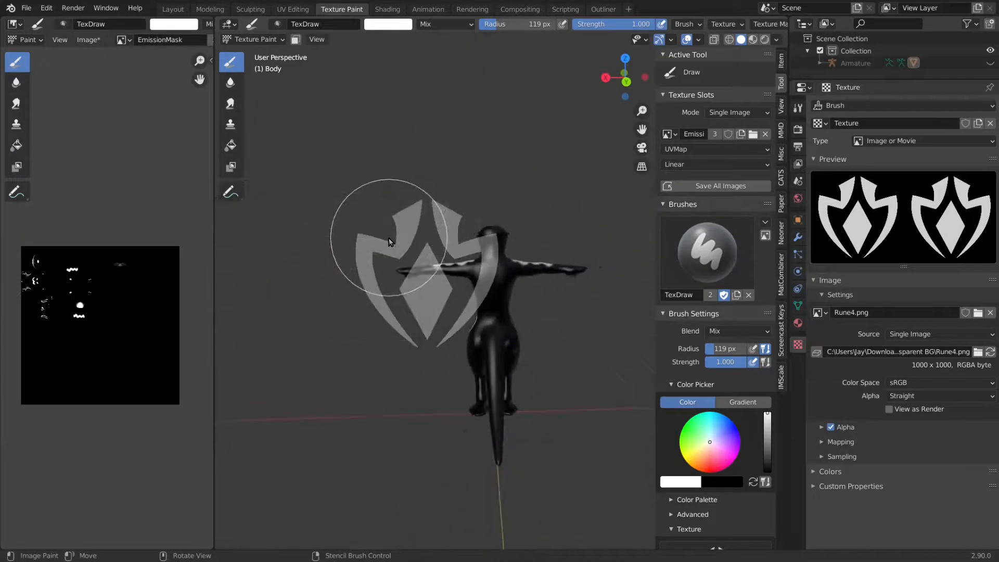
{"action": "scroll", "coordinate": [389, 239], "scroll_direction": "down", "scroll_amount": 1}
{"action": "middle_click_drag", "start_coordinate": [419, 239], "coordinate": [408, 224]}
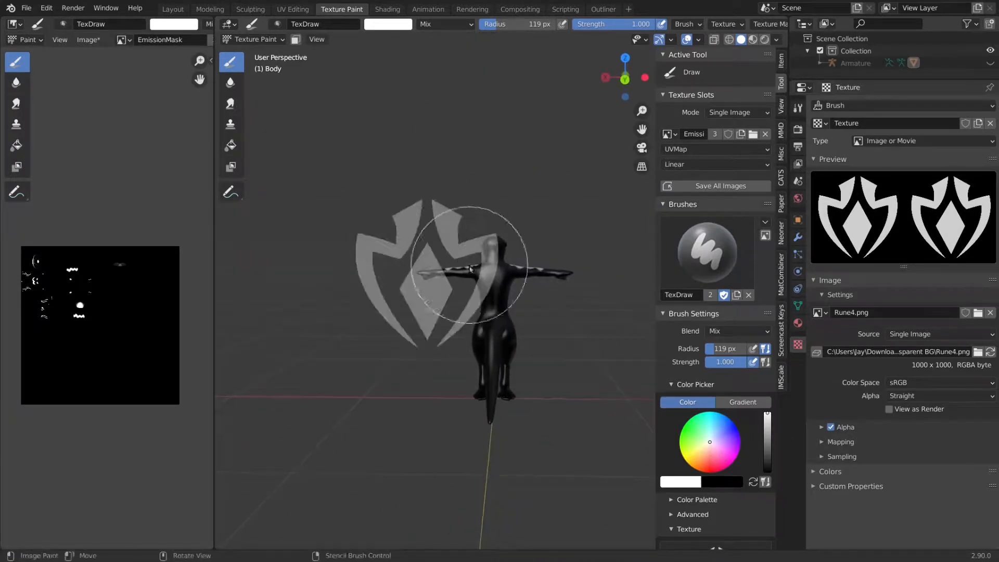
{"action": "right_click_drag", "start_coordinate": [470, 268], "coordinate": [436, 274], "text": "shift"}
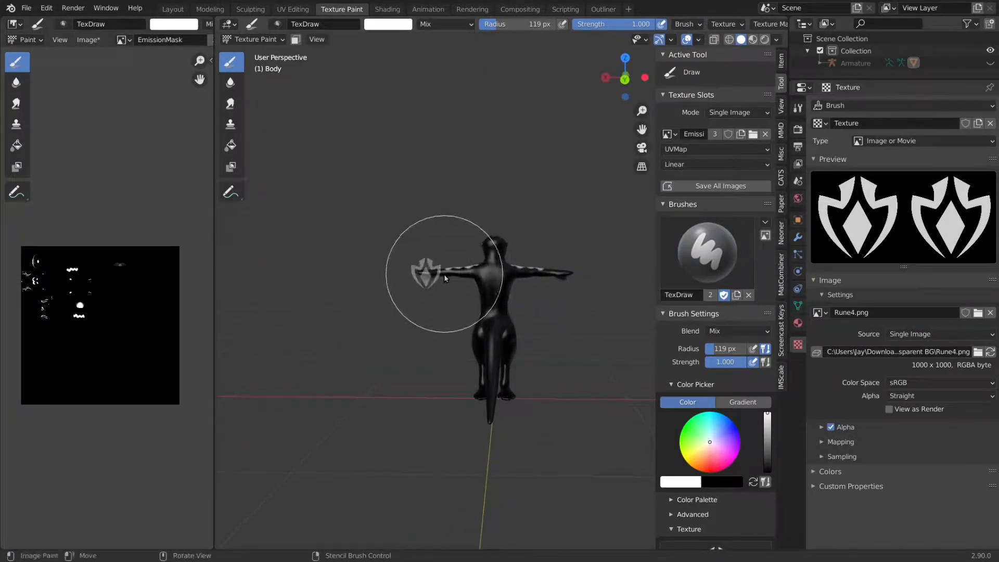
Centre the small Rune4 stencil on the model's upper back and paint the rune white through it.
{"action": "mouse_move", "coordinate": [447, 275]}
{"action": "middle_mouse_down"}
{"action": "mouse_move", "coordinate": [468, 277]}
{"action": "mouse_move", "coordinate": [451, 278]}
{"action": "middle_mouse_up"}
{"action": "right_click_drag", "start_coordinate": [486, 273], "coordinate": [554, 279]}
{"action": "scroll", "coordinate": [545, 282], "scroll_direction": "up", "scroll_amount": 1}
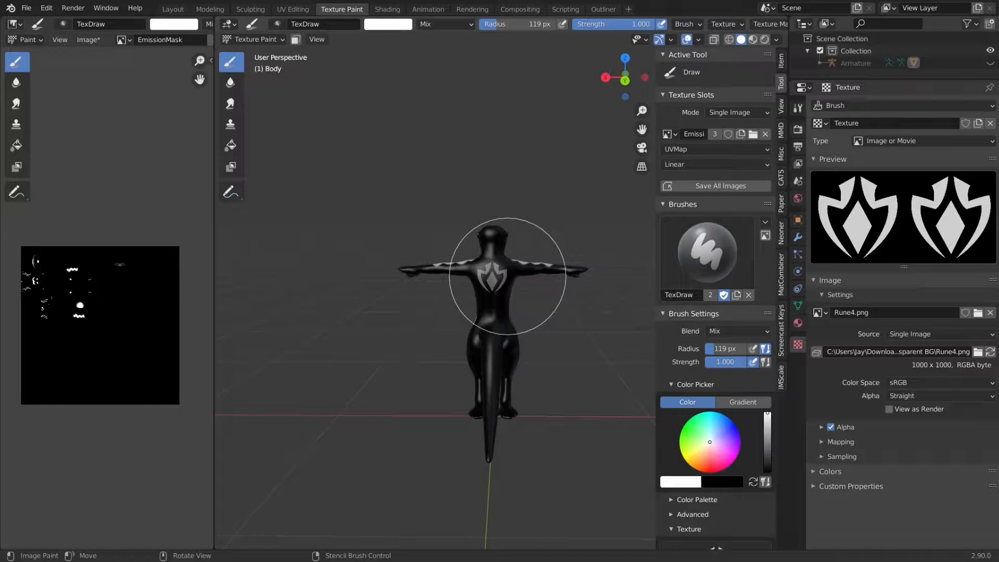
{"action": "left_click_drag", "start_coordinate": [507, 276], "coordinate": [518, 270]}
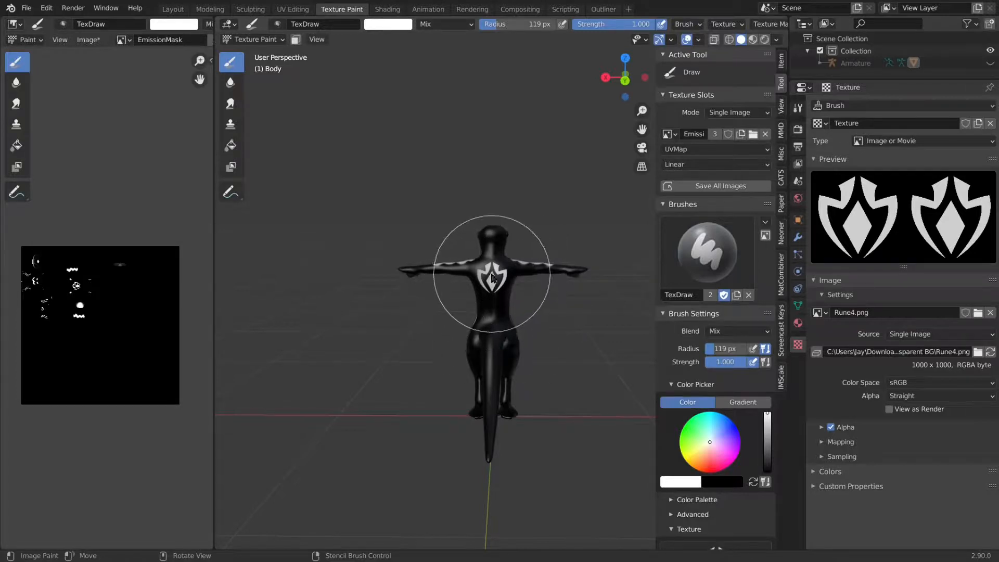
Inspect the rune on the upper back up close and undo its paint.
{"action": "scroll", "coordinate": [511, 274], "scroll_direction": "up", "scroll_amount": 4}
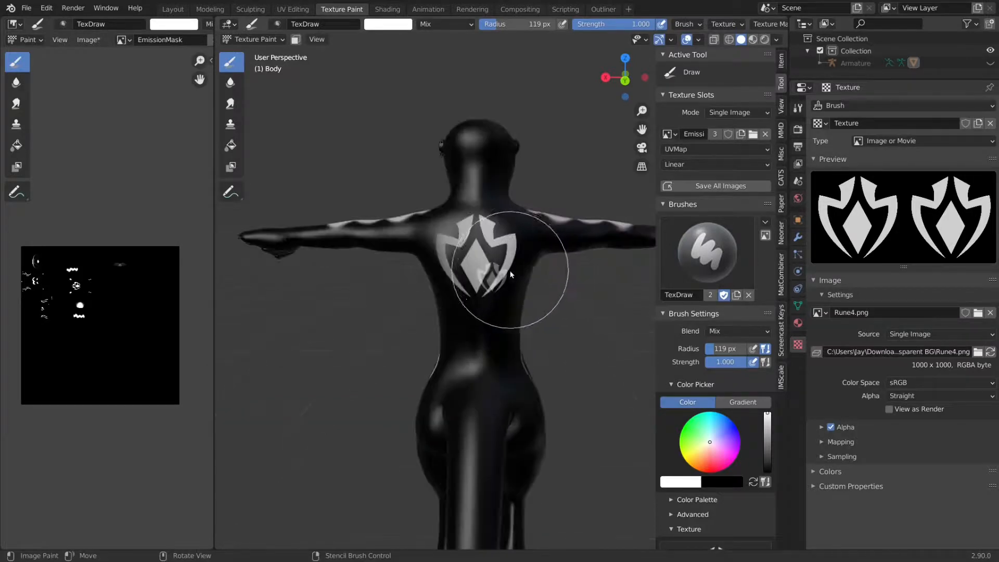
{"action": "scroll", "coordinate": [511, 274], "scroll_direction": "up", "scroll_amount": 3}
{"action": "scroll", "coordinate": [497, 279], "scroll_direction": "up", "scroll_amount": 2}
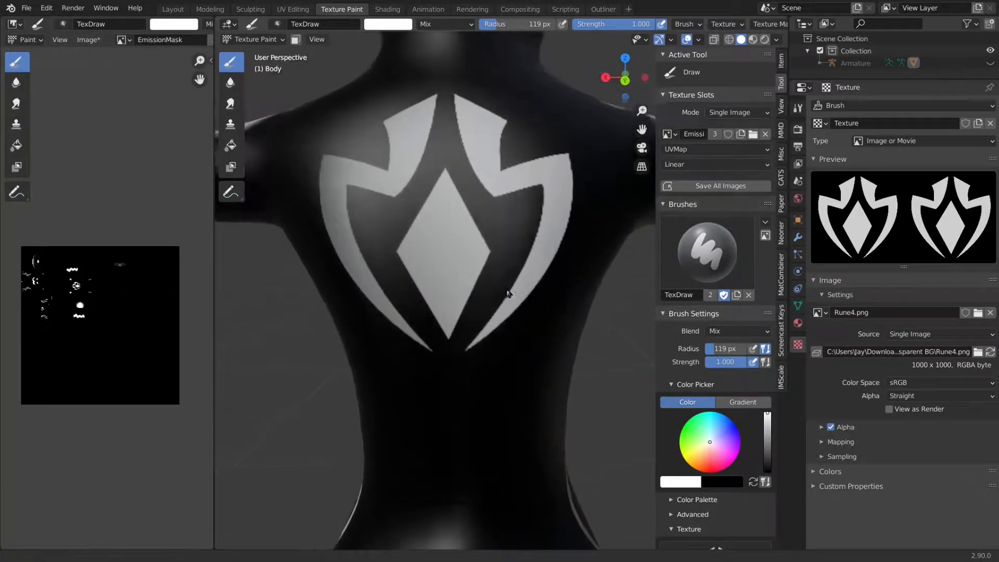
{"action": "middle_click_drag", "start_coordinate": [507, 294], "coordinate": [492, 278]}
{"action": "left_click", "coordinate": [492, 279]}
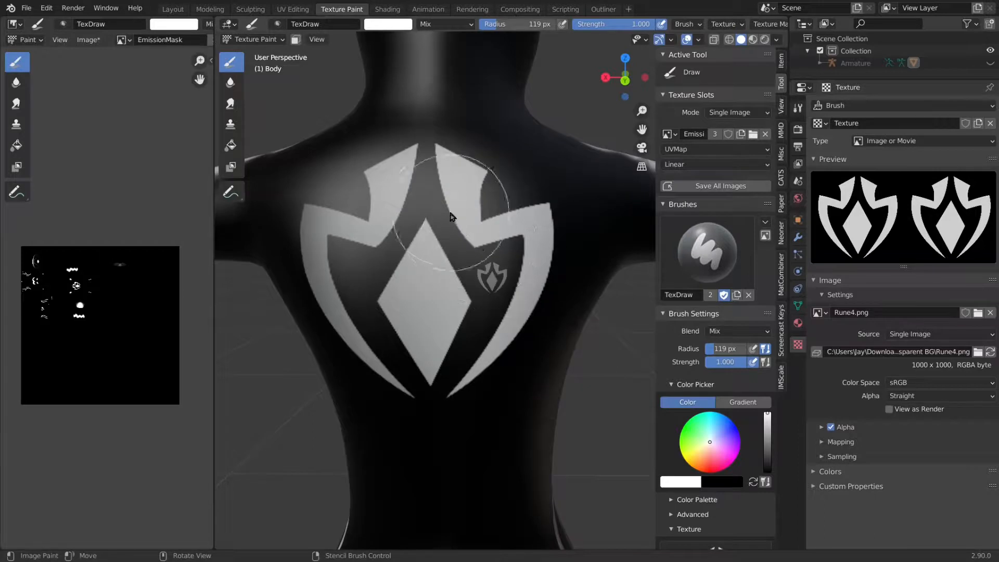
{"action": "key", "text": "ctrl+z"}
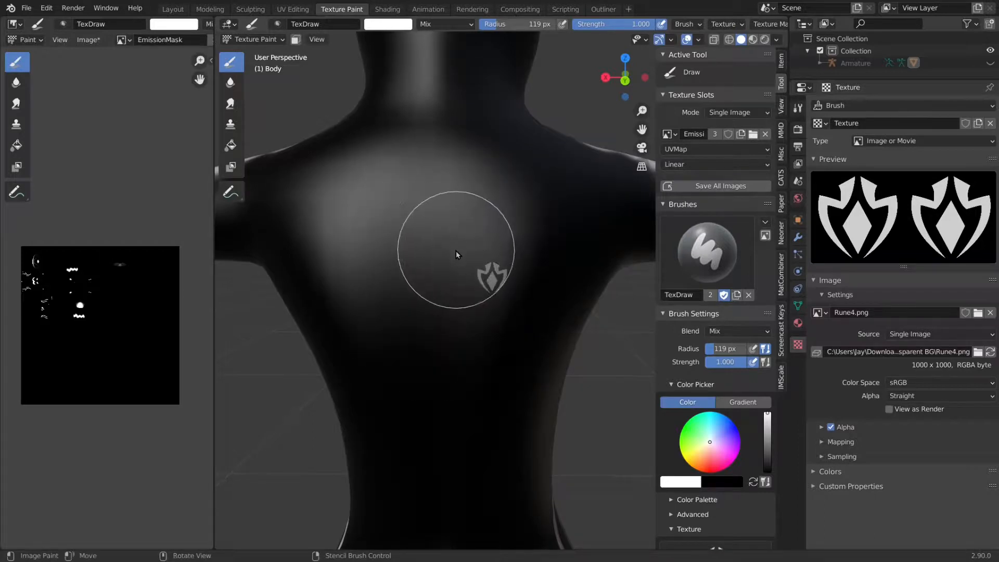
Enlarge the Rune4 stencil to span the upper back and set the brush radius to 81 px.
{"action": "middle_click_drag", "start_coordinate": [474, 253], "coordinate": [478, 254]}
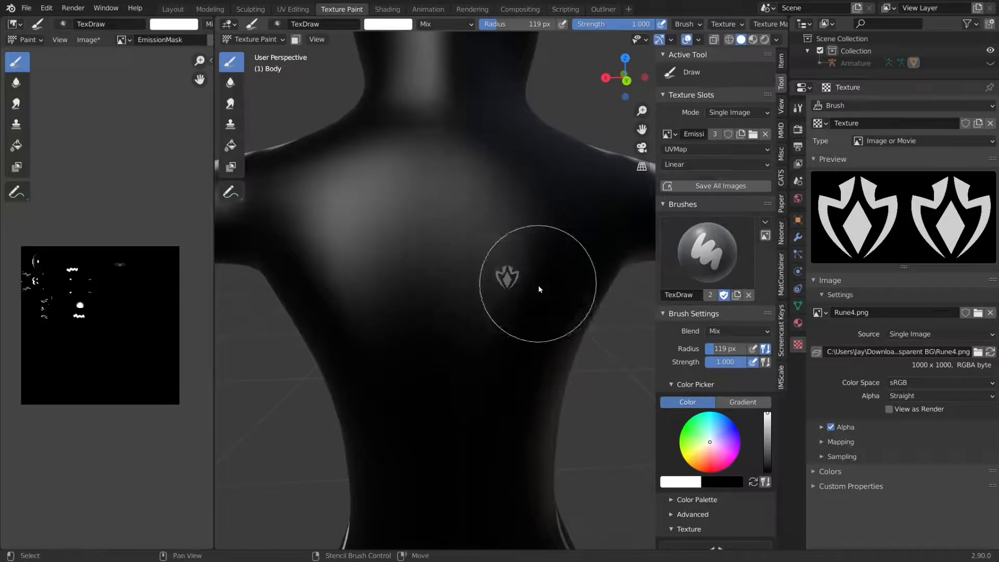
{"action": "mouse_move", "coordinate": [539, 288]}
{"action": "right_mouse_down", "text": "shift"}
{"action": "mouse_move", "coordinate": [672, 434]}
{"action": "mouse_move", "coordinate": [769, 503]}
{"action": "right_mouse_up", "text": "shift"}
{"action": "right_click_drag", "start_coordinate": [544, 301], "coordinate": [477, 296]}
{"action": "key", "text": "f"}
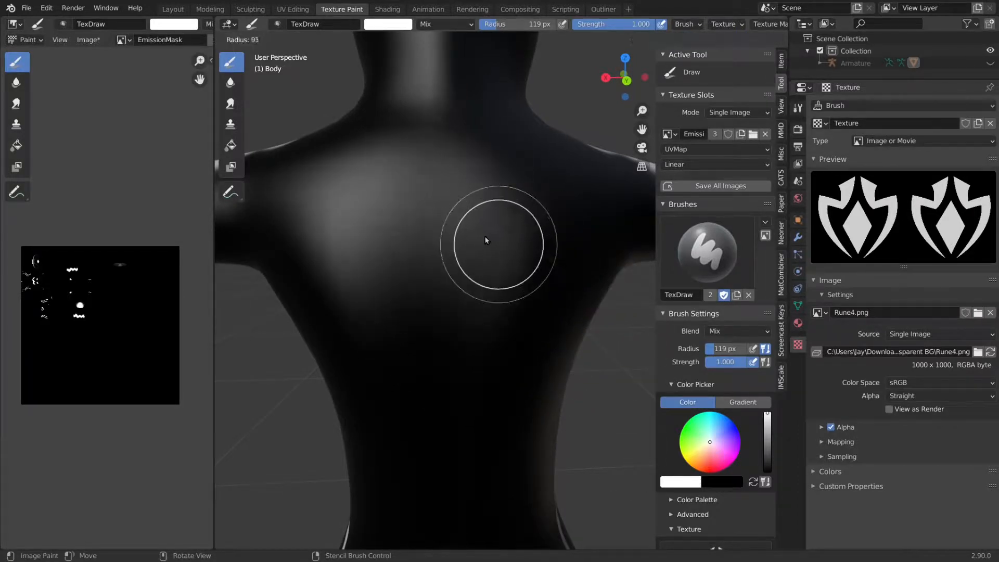
{"action": "left_click", "coordinate": [477, 235]}
Try painting the rune through the enlarged stencil on the upper back, and undo the stroke.
{"action": "left_click_drag", "start_coordinate": [468, 176], "coordinate": [542, 236]}
{"action": "mouse_move", "coordinate": [517, 271]}
{"action": "middle_mouse_down"}
{"action": "mouse_move", "coordinate": [517, 297]}
{"action": "mouse_move", "coordinate": [495, 283]}
{"action": "middle_mouse_up"}
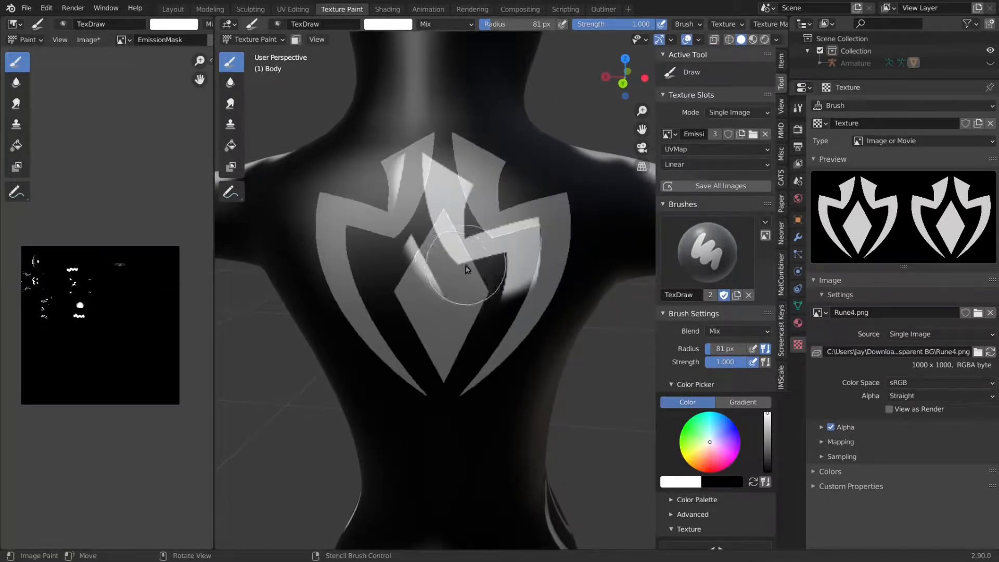
{"action": "middle_click_drag", "start_coordinate": [466, 269], "coordinate": [470, 260]}
{"action": "key", "text": "ctrl+z"}
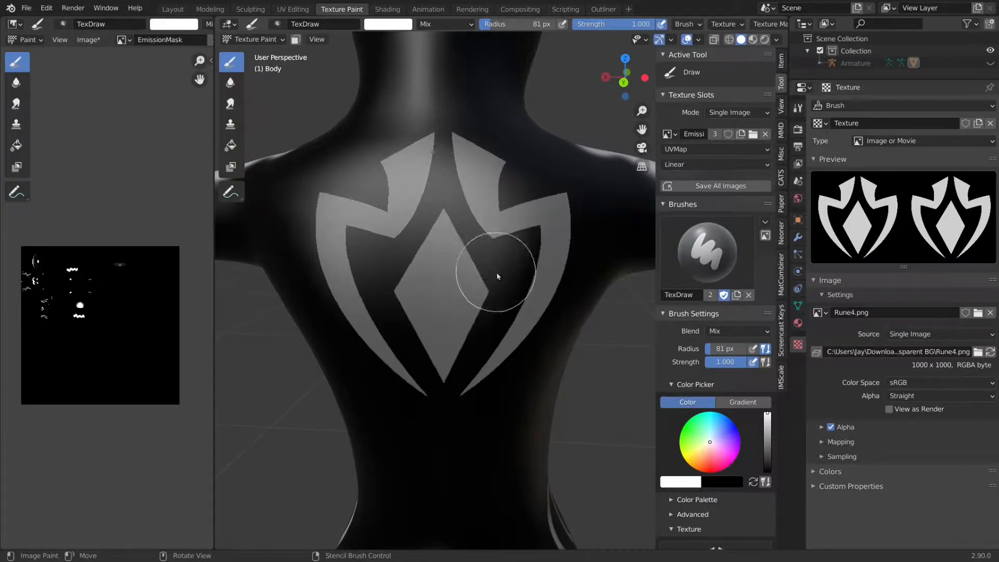
Align the stencil with the spine between the shoulders and paint the whole Rune4 symbol white on the upper back.
{"action": "key", "text": "ctrl+shift+z"}
{"action": "right_click_drag", "start_coordinate": [526, 269], "coordinate": [502, 363], "text": "ctrl"}
{"action": "right_click_drag", "start_coordinate": [487, 324], "coordinate": [480, 325]}
{"action": "middle_click_drag", "start_coordinate": [480, 325], "coordinate": [492, 324]}
{"action": "right_click_drag", "start_coordinate": [495, 335], "coordinate": [500, 332]}
{"action": "mouse_move", "coordinate": [496, 174]}
{"action": "left_mouse_down"}
{"action": "mouse_move", "coordinate": [461, 141]}
{"action": "mouse_move", "coordinate": [453, 156]}
{"action": "mouse_move", "coordinate": [360, 189]}
{"action": "mouse_move", "coordinate": [346, 290]}
{"action": "mouse_move", "coordinate": [427, 382]}
{"action": "mouse_move", "coordinate": [558, 250]}
{"action": "mouse_move", "coordinate": [474, 274]}
{"action": "mouse_move", "coordinate": [553, 238]}
{"action": "left_mouse_up"}
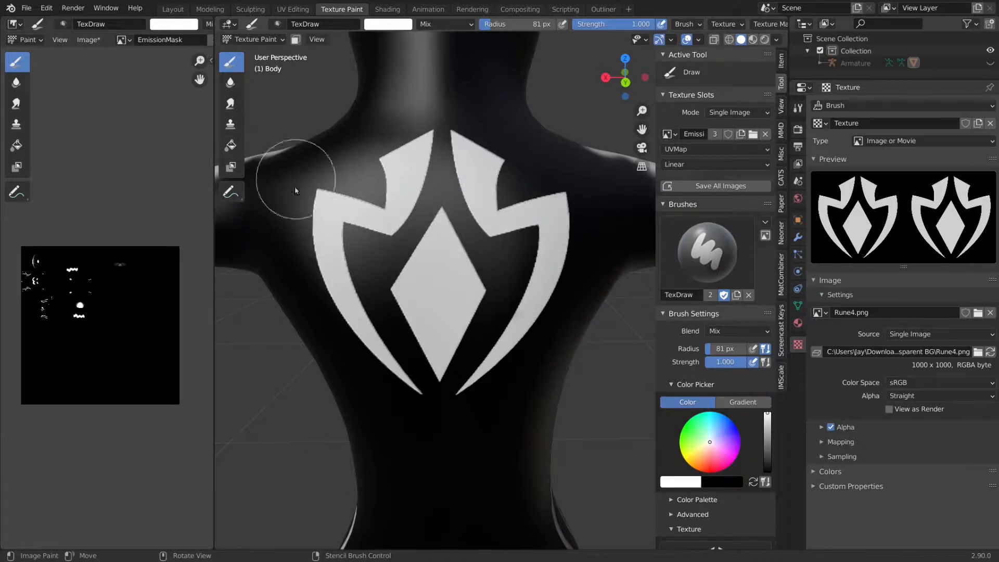
Check the markings on the model's front, and examine the painted EmissionMask texture in a widened image editor.
{"action": "scroll", "coordinate": [459, 318], "scroll_direction": "down", "scroll_amount": 5}
{"action": "middle_click_drag", "start_coordinate": [459, 319], "coordinate": [551, 265]}
{"action": "scroll", "coordinate": [526, 302], "scroll_direction": "up", "scroll_amount": 3}
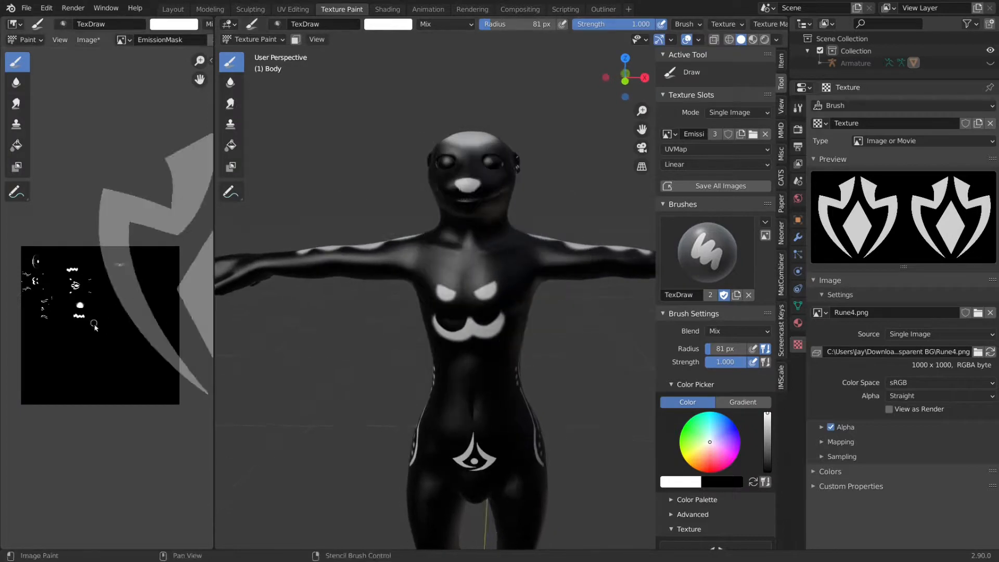
{"action": "scroll", "coordinate": [158, 296], "scroll_direction": "up", "scroll_amount": 5}
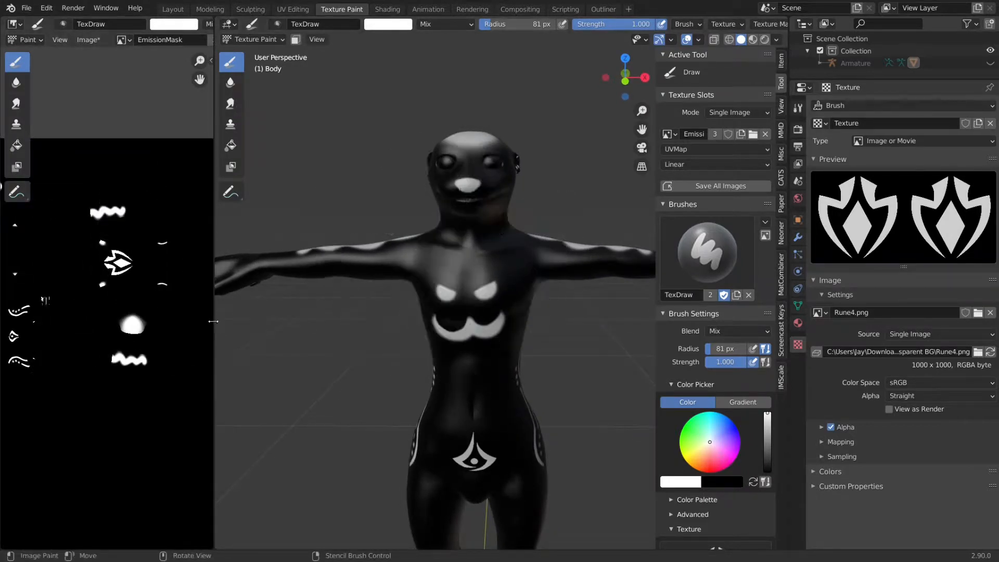
{"action": "left_click_drag", "start_coordinate": [214, 326], "coordinate": [581, 327]}
{"action": "middle_click_drag", "start_coordinate": [397, 325], "coordinate": [338, 295]}
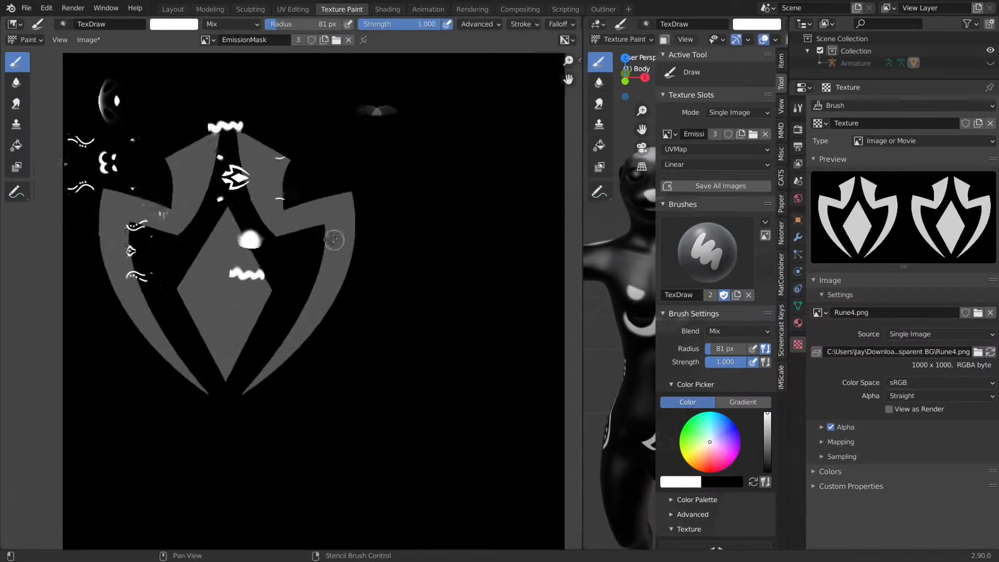
{"action": "scroll", "coordinate": [336, 296], "scroll_direction": "up", "scroll_amount": 5}
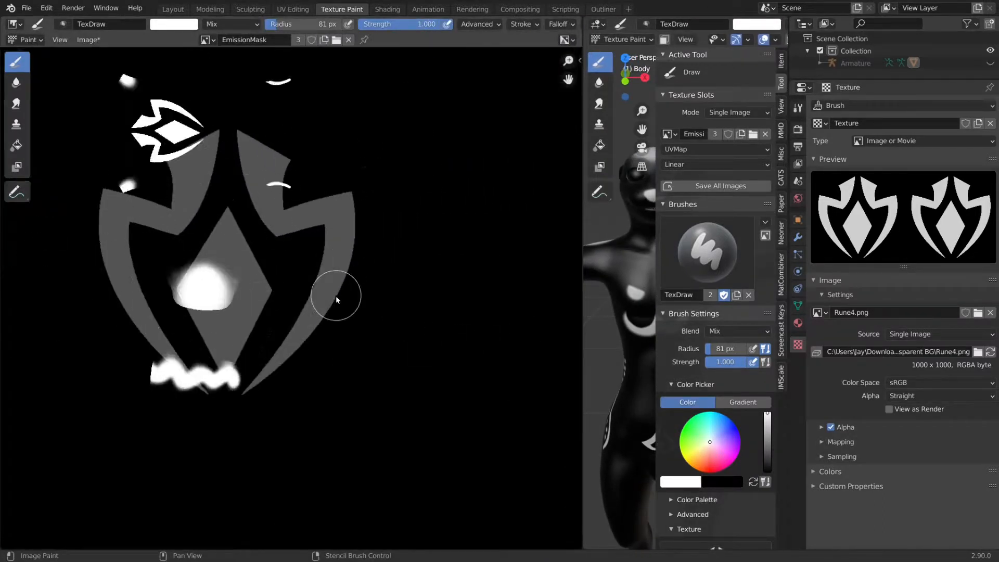
{"action": "scroll", "coordinate": [374, 293], "scroll_direction": "down", "scroll_amount": 5}
{"action": "scroll", "coordinate": [359, 295], "scroll_direction": "up", "scroll_amount": 4}
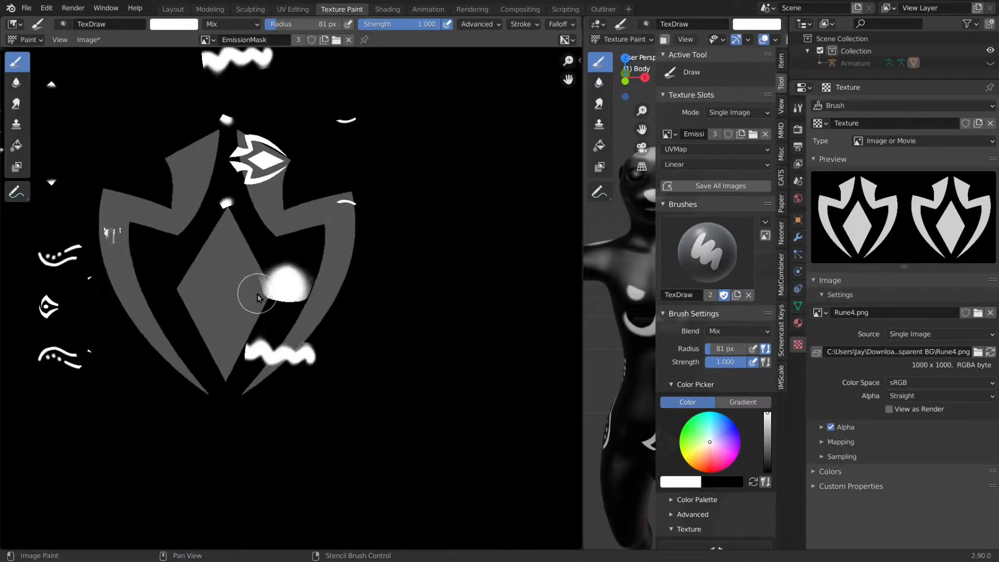
Shrink the Rune4 stencil and rotate it a quarter turn to match the rune's orientation on the EmissionMask texture.
{"action": "mouse_move", "coordinate": [267, 305]}
{"action": "right_mouse_down", "text": "shift"}
{"action": "mouse_move", "coordinate": [220, 263]}
{"action": "mouse_move", "coordinate": [242, 275]}
{"action": "right_mouse_up", "text": "shift"}
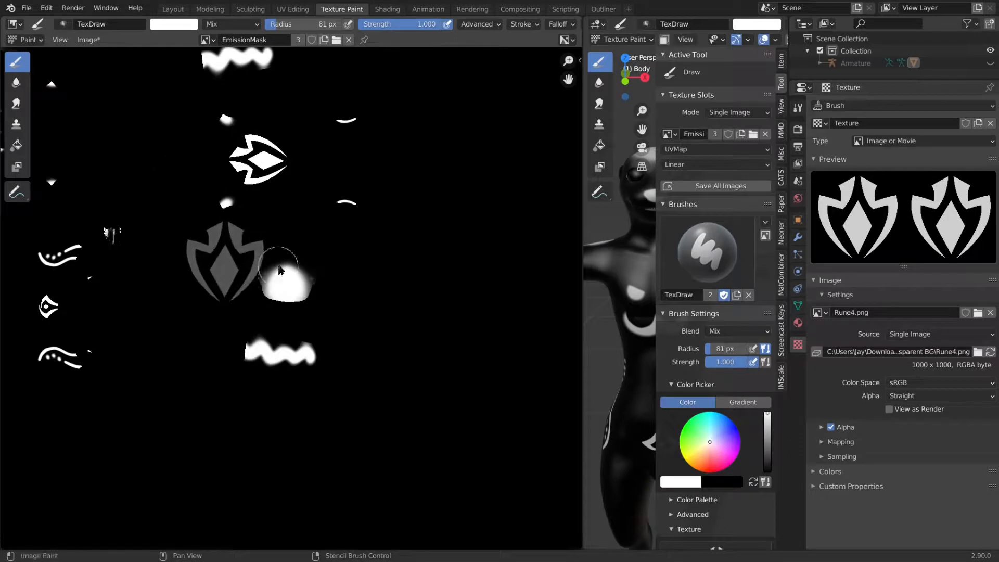
{"action": "mouse_move", "coordinate": [307, 246]}
{"action": "right_mouse_down", "text": "ctrl"}
{"action": "mouse_move", "coordinate": [263, 191]}
{"action": "mouse_move", "coordinate": [201, 150]}
{"action": "right_mouse_up", "text": "ctrl"}
{"action": "mouse_move", "coordinate": [238, 283]}
{"action": "middle_mouse_down"}
{"action": "mouse_move", "coordinate": [243, 264]}
{"action": "mouse_move", "coordinate": [202, 377]}
{"action": "middle_mouse_up"}
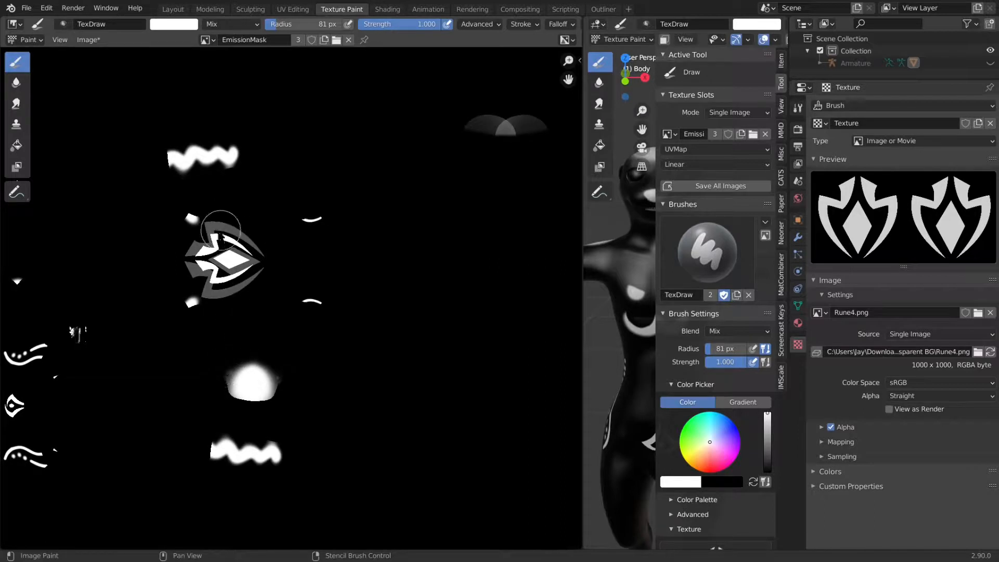
{"action": "middle_click_drag", "start_coordinate": [178, 357], "coordinate": [234, 346]}
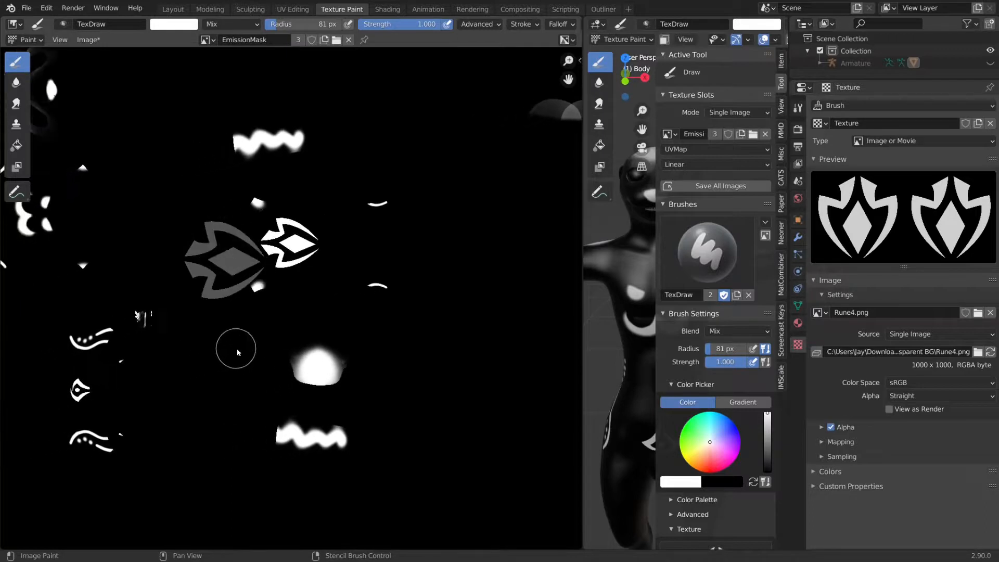
{"action": "middle_click_drag", "start_coordinate": [89, 352], "coordinate": [227, 362]}
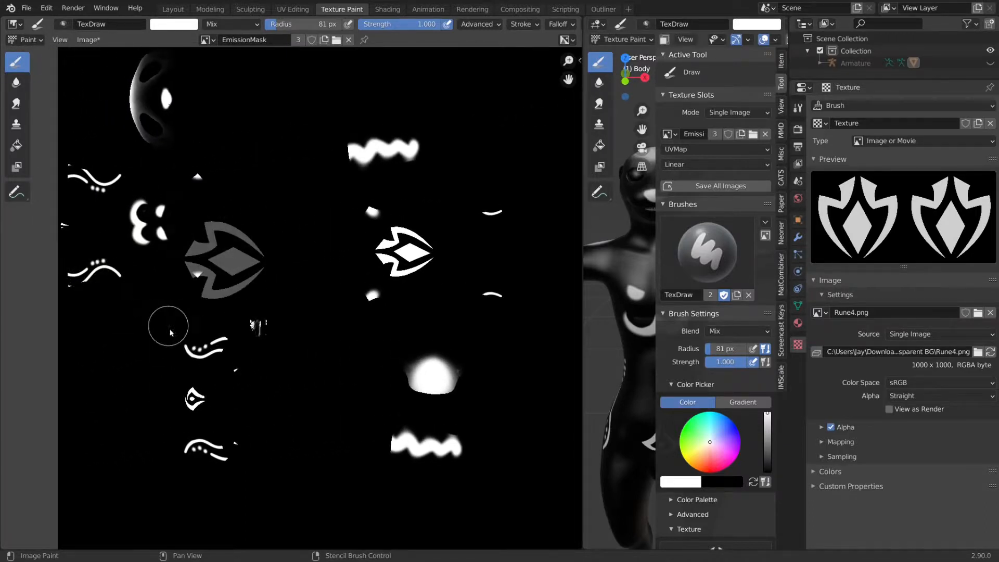
Narrow the image editor to give the 3D viewport more room, and move the stencil beside the body with the model's front in view.
{"action": "middle_click_drag", "start_coordinate": [595, 372], "coordinate": [657, 376]}
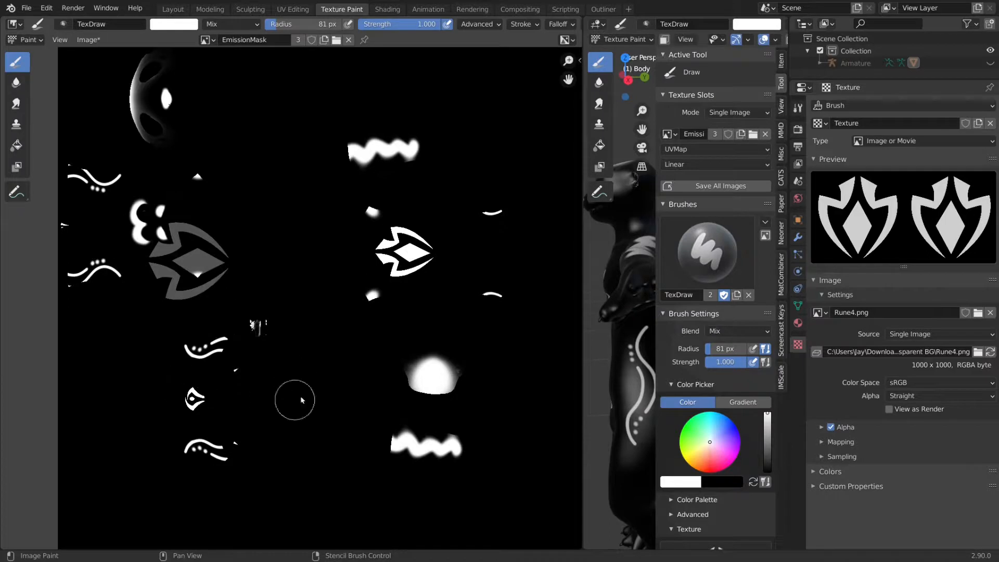
{"action": "left_click_drag", "start_coordinate": [582, 339], "coordinate": [119, 341]}
{"action": "right_click_drag", "start_coordinate": [245, 341], "coordinate": [397, 360]}
{"action": "middle_click_drag", "start_coordinate": [313, 343], "coordinate": [391, 270]}
{"action": "scroll", "coordinate": [384, 280], "scroll_direction": "down", "scroll_amount": 3}
{"action": "scroll", "coordinate": [401, 271], "scroll_direction": "up", "scroll_amount": 2}
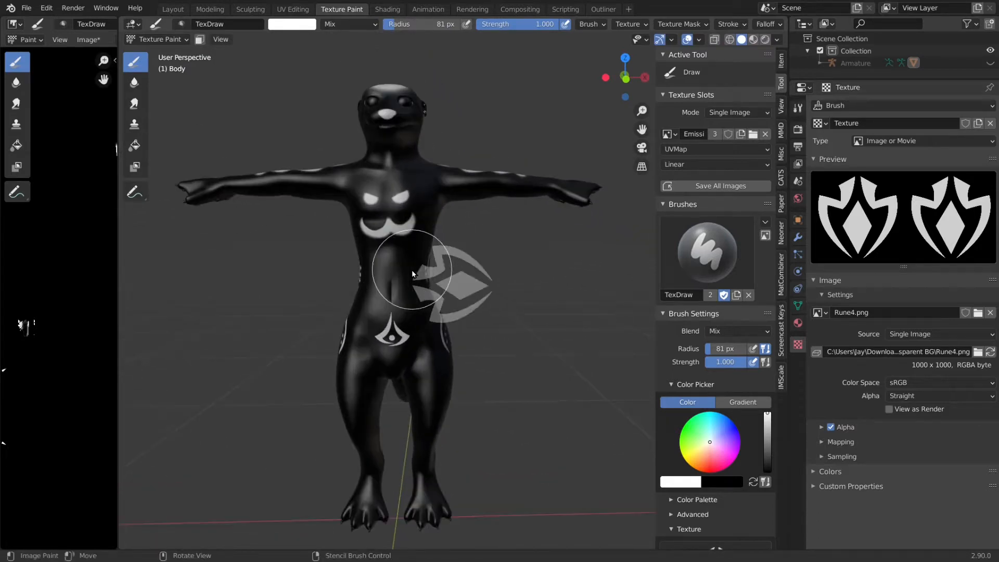
{"action": "scroll", "coordinate": [411, 270], "scroll_direction": "up", "scroll_amount": 2}
{"action": "scroll", "coordinate": [364, 276], "scroll_direction": "down", "scroll_amount": 2}
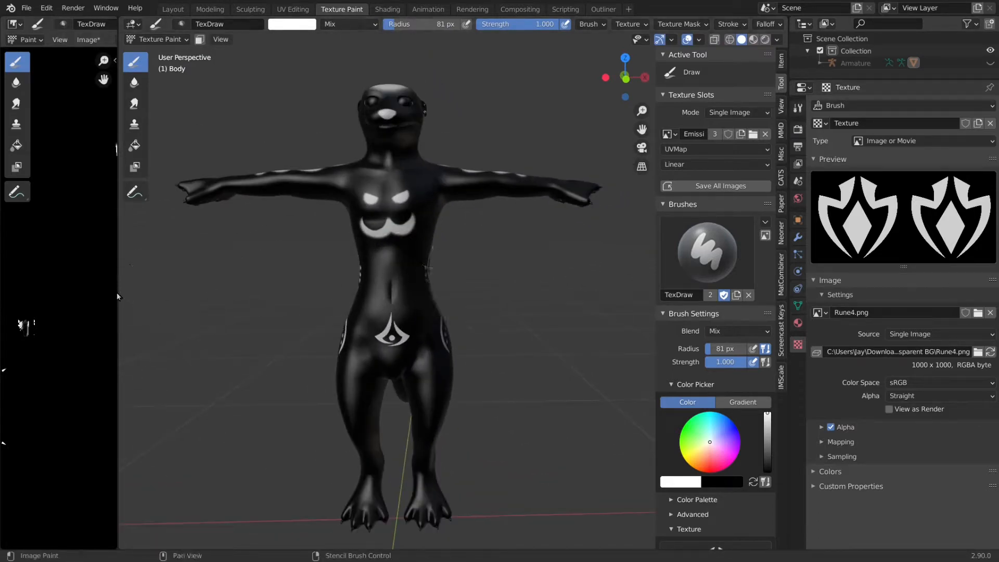
{"action": "left_click_drag", "start_coordinate": [117, 292], "coordinate": [285, 302]}
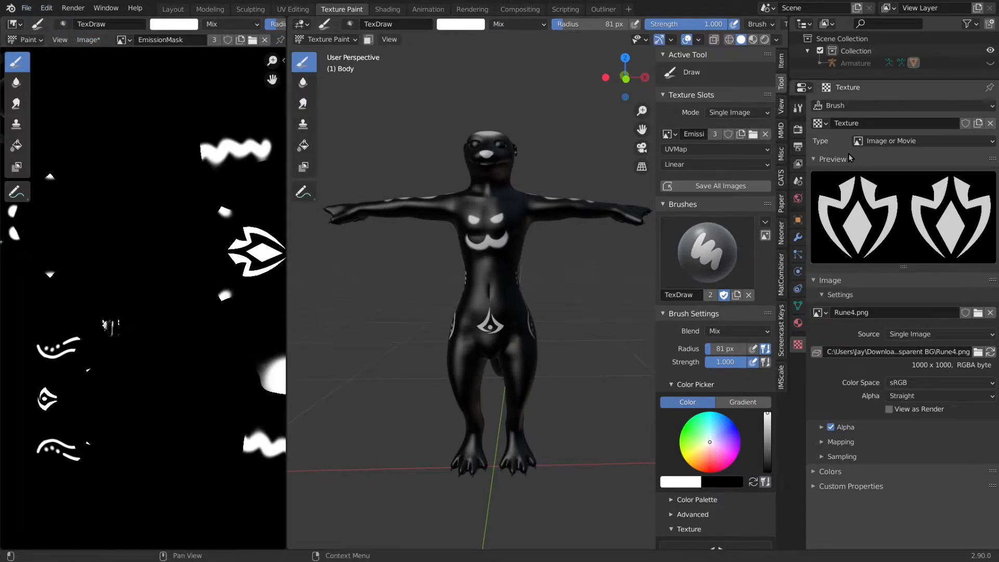
{"action": "mouse_move", "coordinate": [548, 252]}
{"action": "middle_mouse_down"}
{"action": "mouse_move", "coordinate": [489, 265]}
{"action": "mouse_move", "coordinate": [544, 279]}
{"action": "middle_mouse_up"}
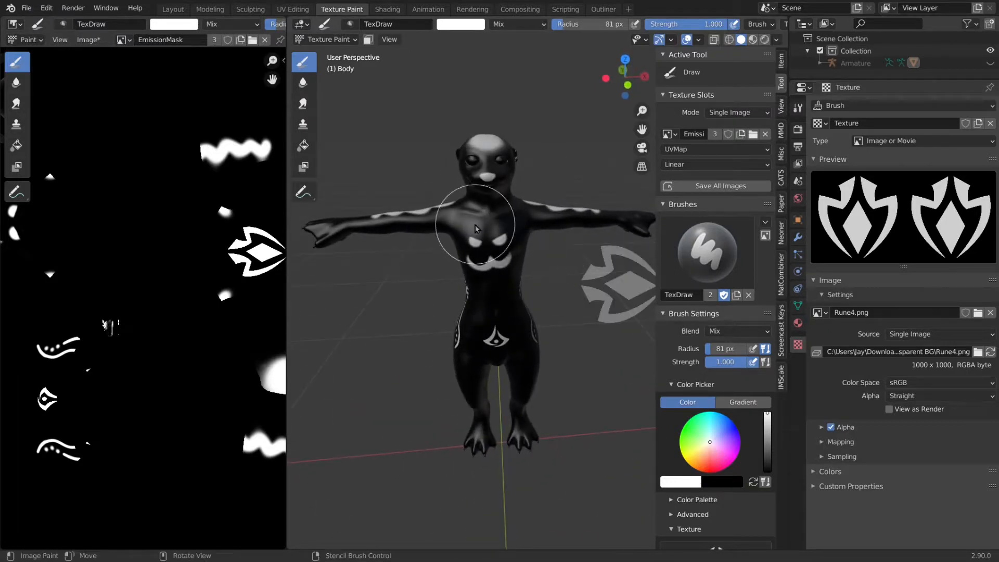
{"action": "middle_click_drag", "start_coordinate": [483, 298], "coordinate": [437, 254]}
Save the EmissionMask image as a file and save the project.
{"action": "left_click", "coordinate": [95, 41]}
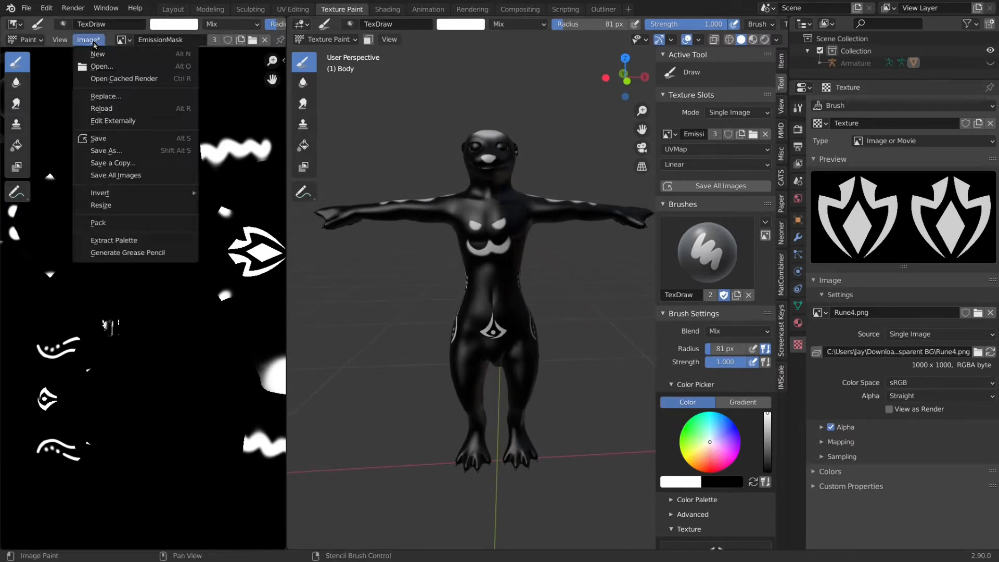
{"action": "left_click", "coordinate": [127, 151]}
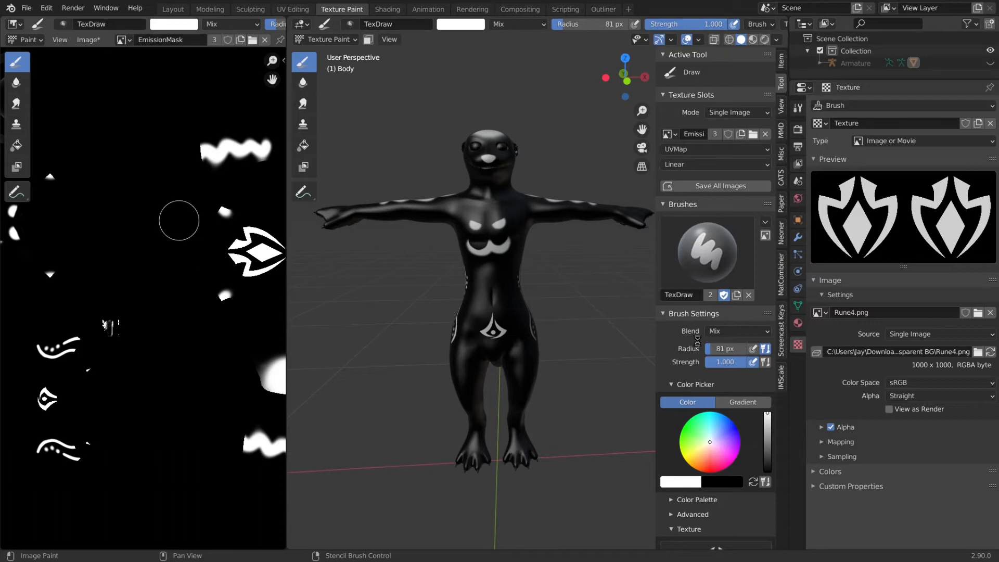
{"action": "key", "text": "ctrl+s"}
{"action": "mouse_move", "coordinate": [538, 261]}
{"action": "middle_mouse_down"}
{"action": "mouse_move", "coordinate": [419, 271]}
{"action": "mouse_move", "coordinate": [557, 296]}
{"action": "mouse_move", "coordinate": [523, 270]}
{"action": "mouse_move", "coordinate": [504, 276]}
{"action": "middle_mouse_up"}
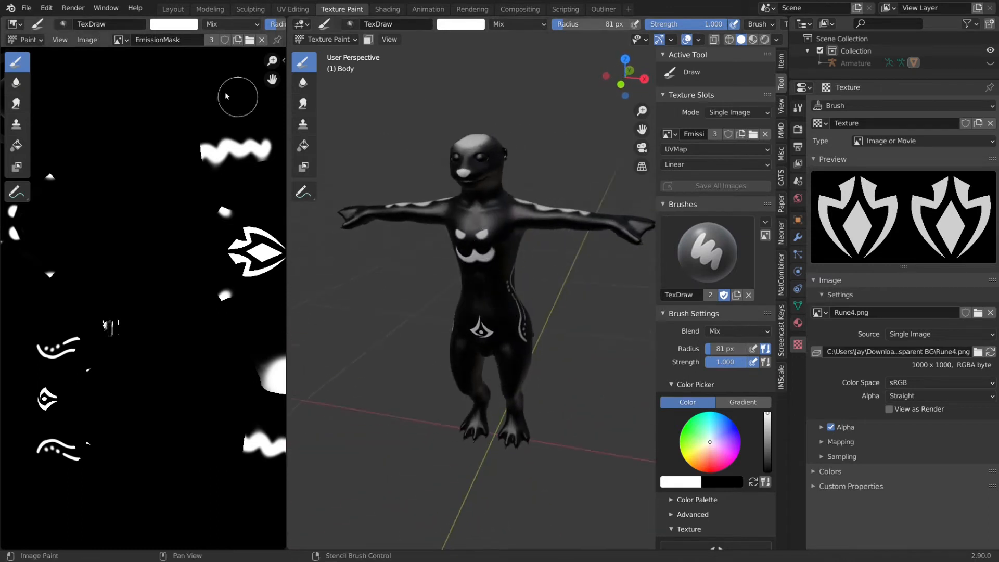